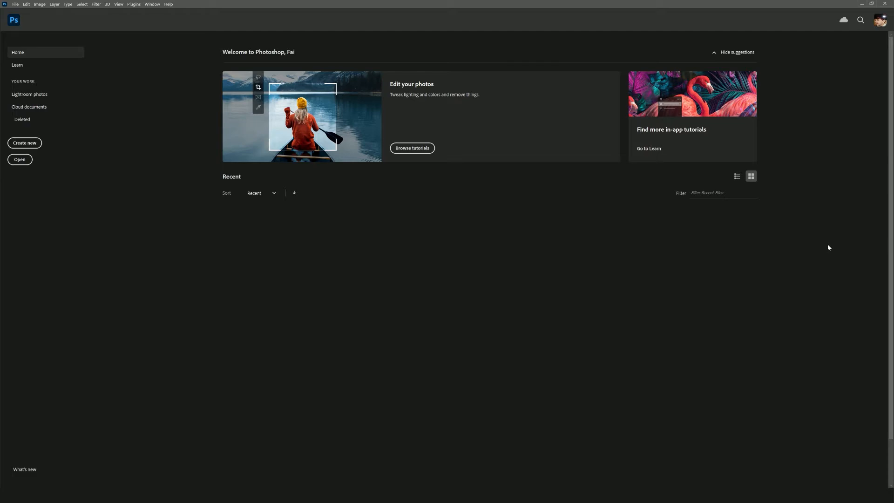
# Open the floor plan image Planta_Arquitectónica.jpg, ignoring its invalid ICC profile
pyautogui.click(15, 4)
pyautogui.click(20, 20)
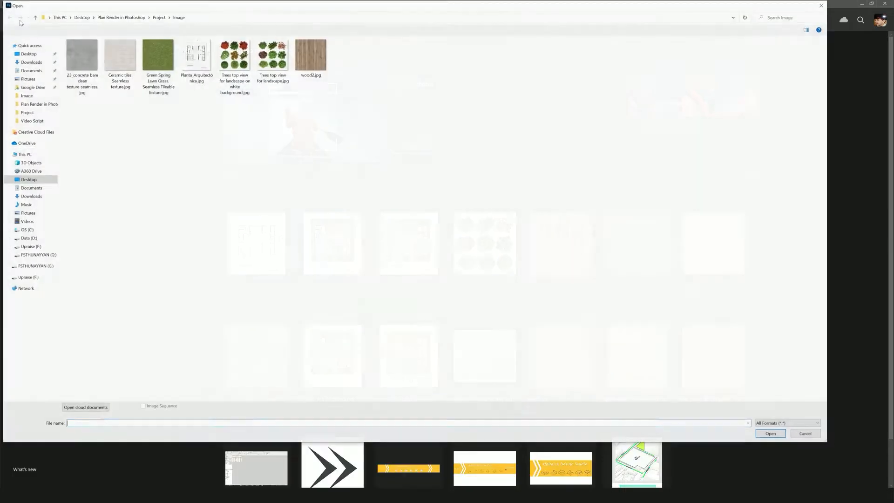
pyautogui.click(188, 67)
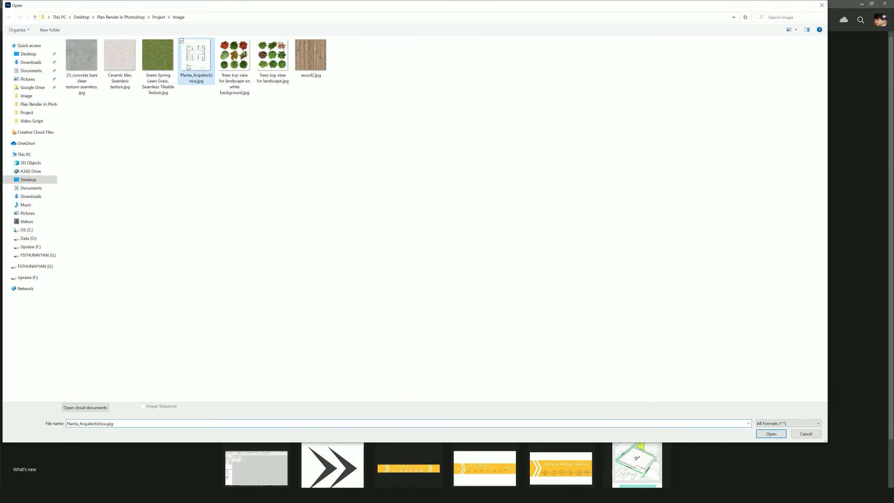
pyautogui.click(776, 434)
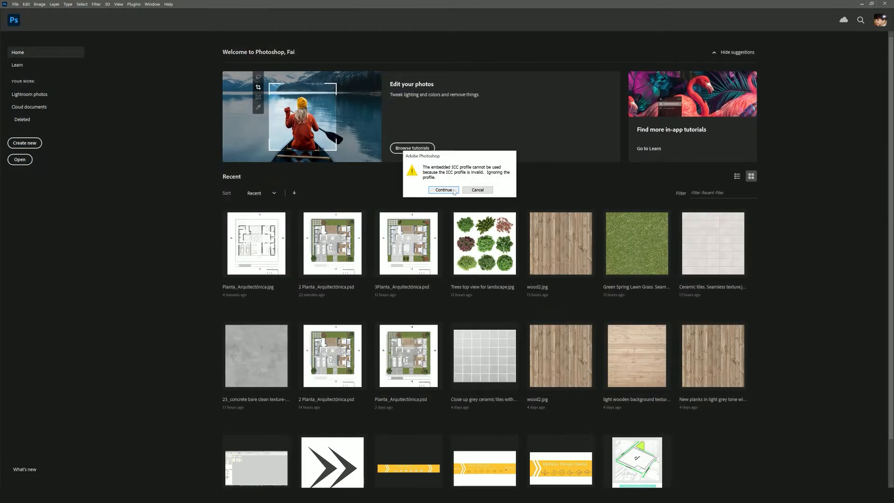
pyautogui.click(453, 190)
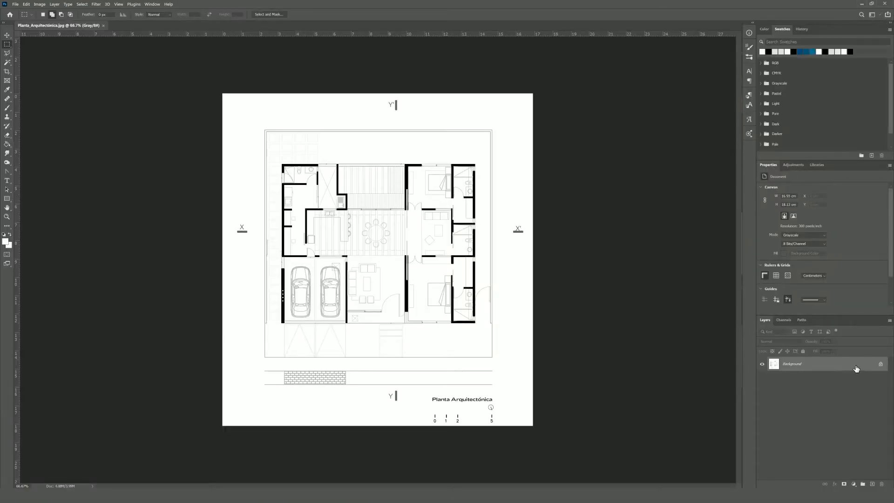
# Unlock the Background layer so it becomes a regular editable layer
pyautogui.click(880, 364)
pyautogui.doubleClick(875, 367)
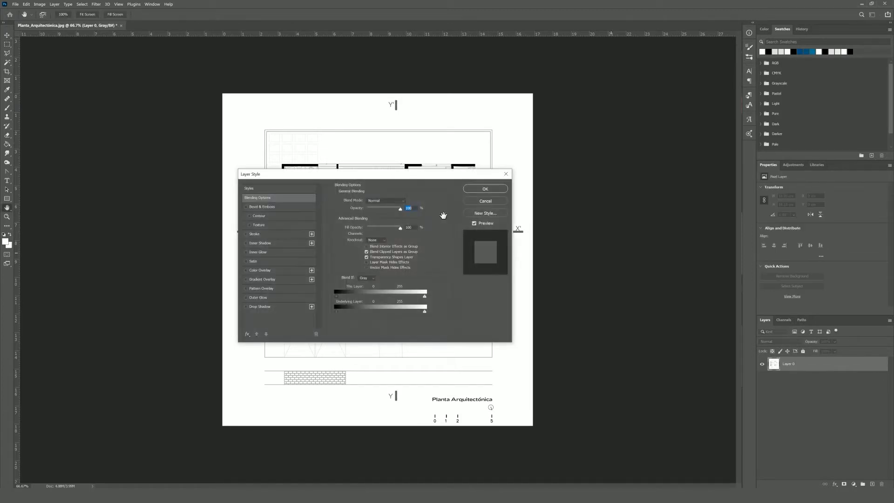
pyautogui.click(487, 200)
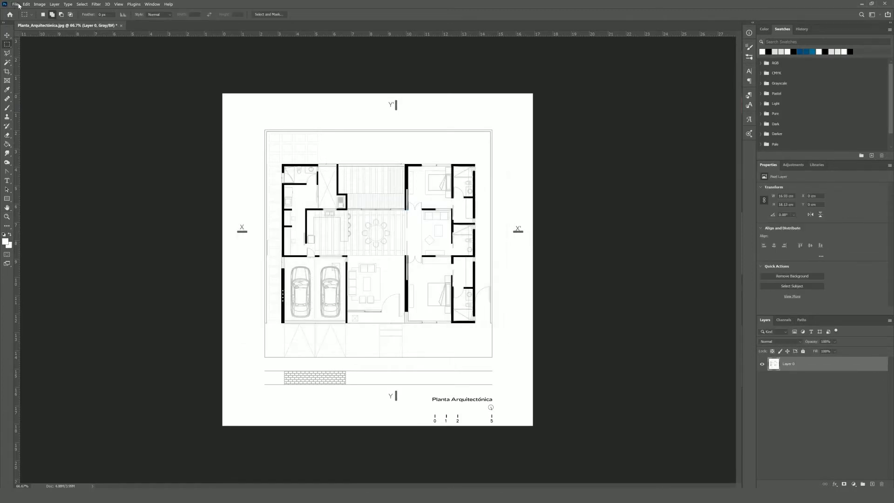
# Convert the image's color mode to RGB Color
pyautogui.click(39, 4)
pyautogui.moveTo(44, 10)
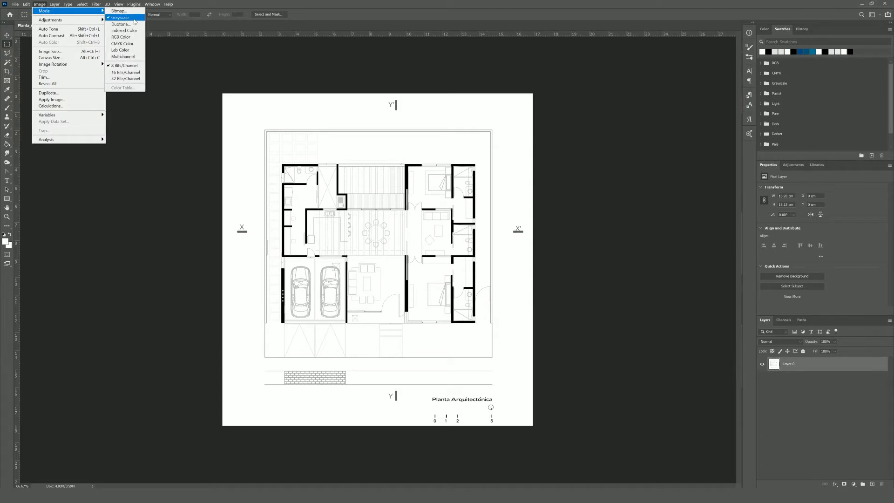
pyautogui.click(133, 37)
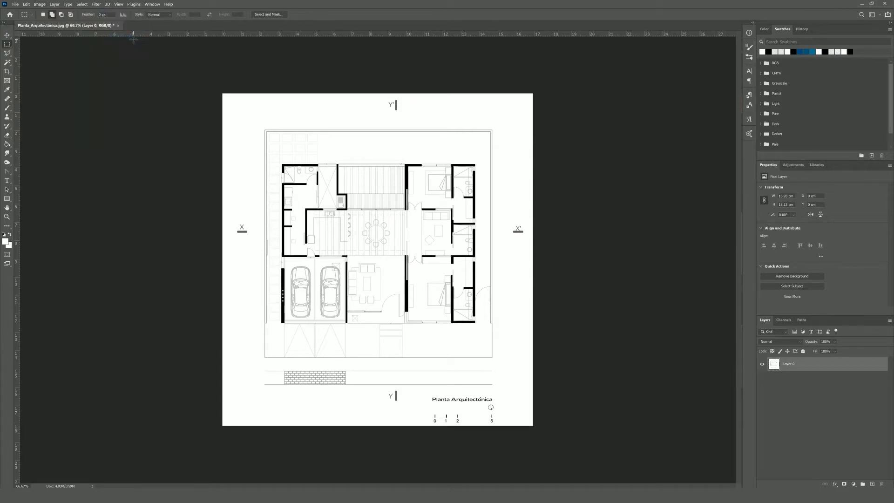
# Rename the floor plan layer as Plan and make two duplicates of it
pyautogui.doubleClick(788, 364)
pyautogui.press('Return')
pyautogui.hotkey('ctrl', 'j')
pyautogui.rightClick(799, 366)
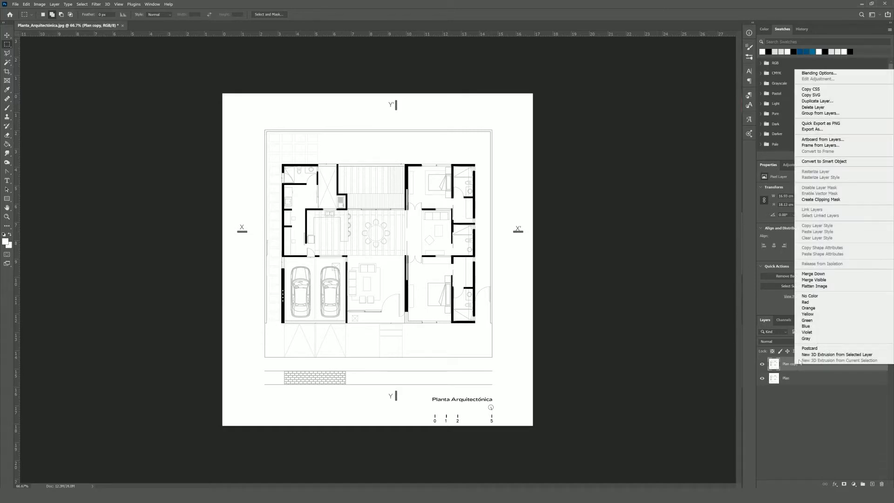
pyautogui.click(822, 101)
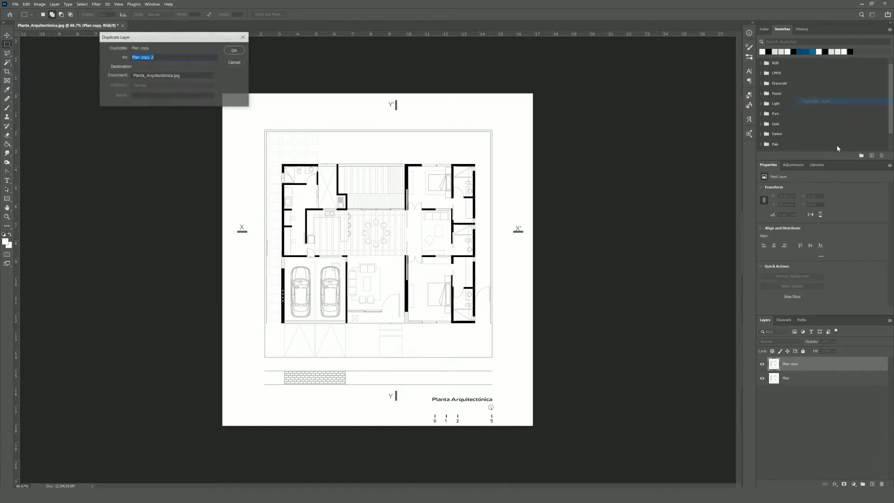
pyautogui.press('Return')
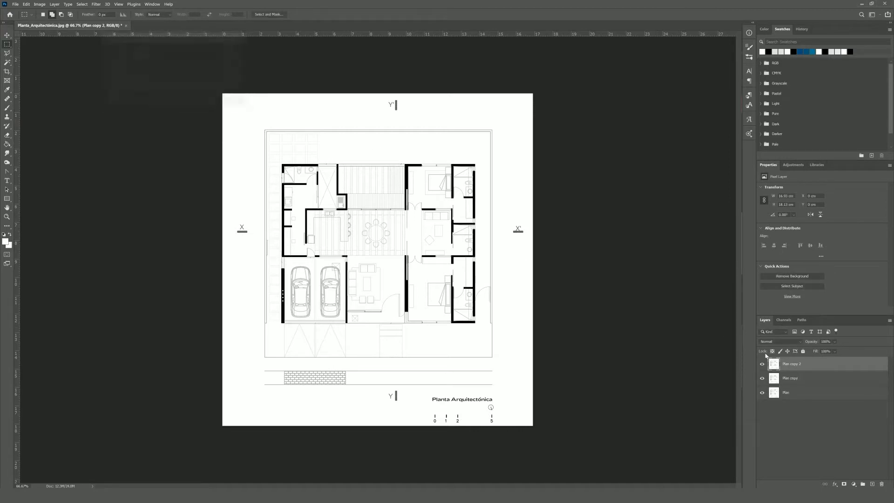
# Rename the middle plan copy as Outline and the uppermost copy as Furniture
pyautogui.click(789, 378)
pyautogui.doubleClick(788, 378)
pyautogui.write('Outline')
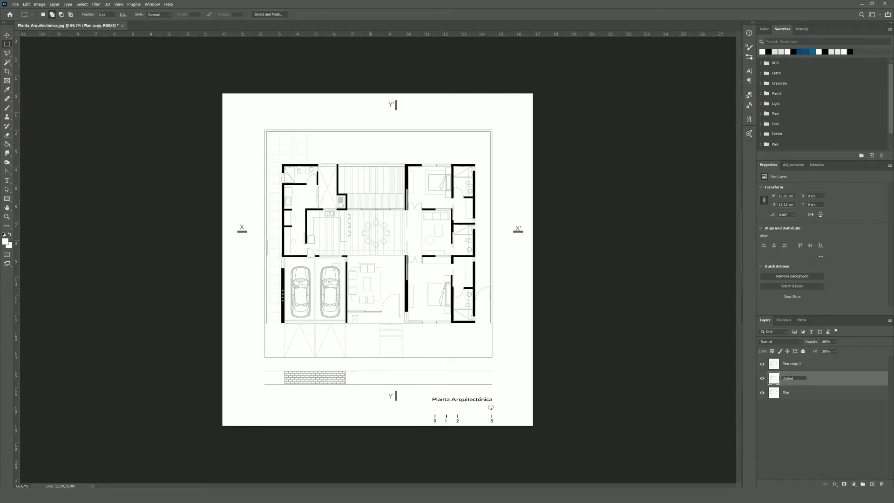
pyautogui.press('Return')
pyautogui.doubleClick(792, 363)
pyautogui.write('Furniture')
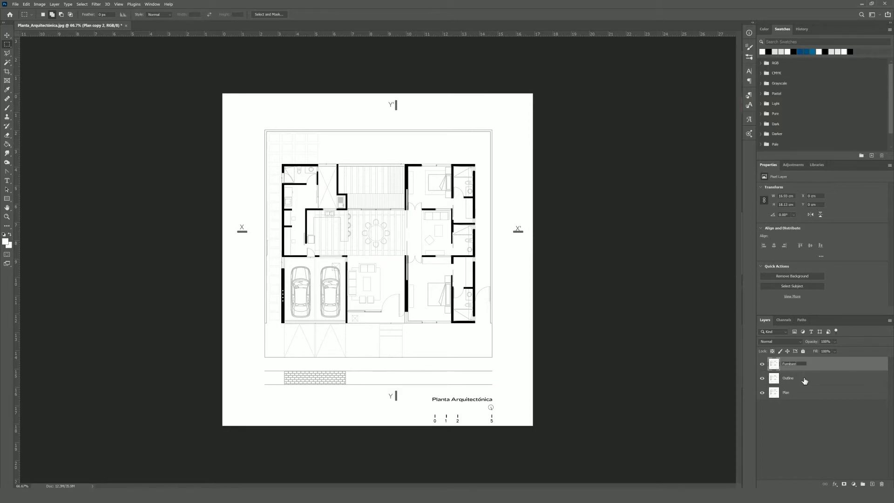
pyautogui.press('Return')
# Add a new layer beneath all the others and fill it with the white foreground color
pyautogui.click(872, 484)
pyautogui.moveTo(812, 368); pyautogui.dragTo(800, 430)
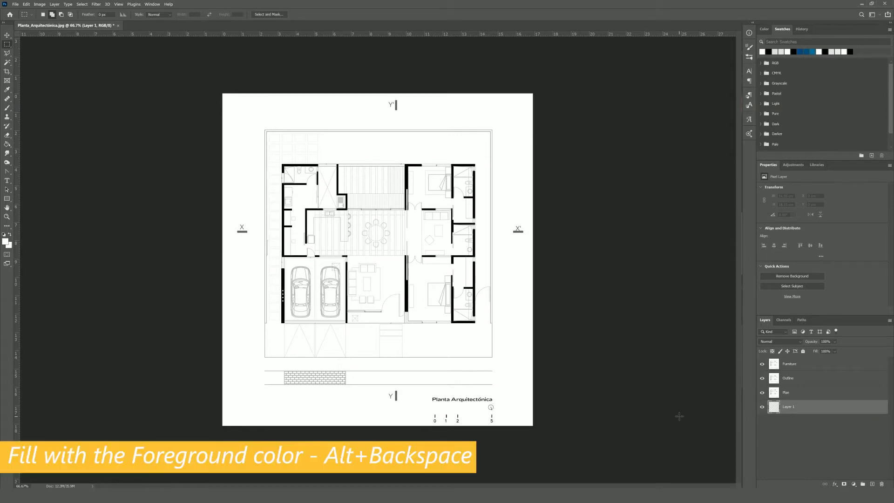
pyautogui.hotkey('alt', 'BackSpace')
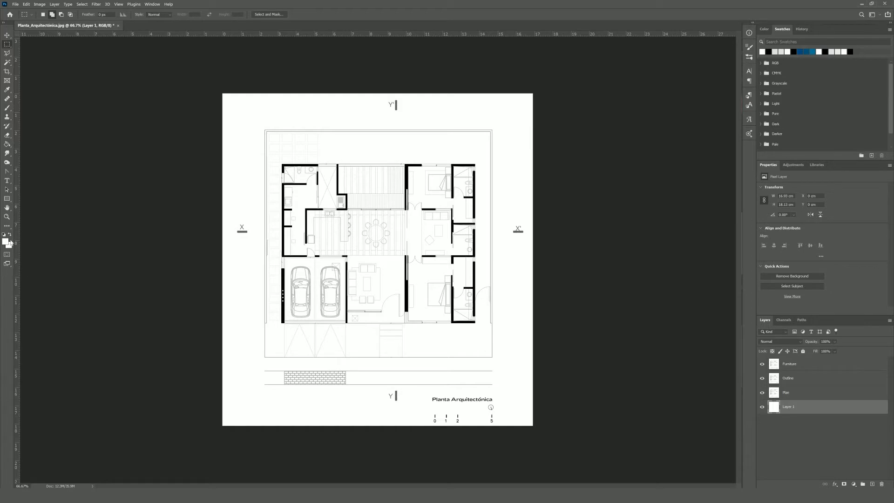
# Reset the foreground and background colors to the defaults and swap them back and forth, ending with black as foreground
pyautogui.press('d')
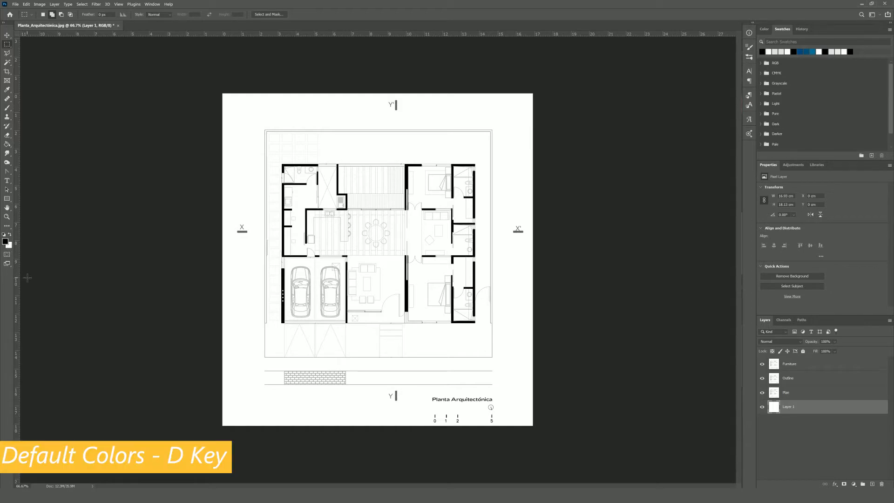
pyautogui.press('x')
pyautogui.press('x')
pyautogui.press('x')
pyautogui.press('x')
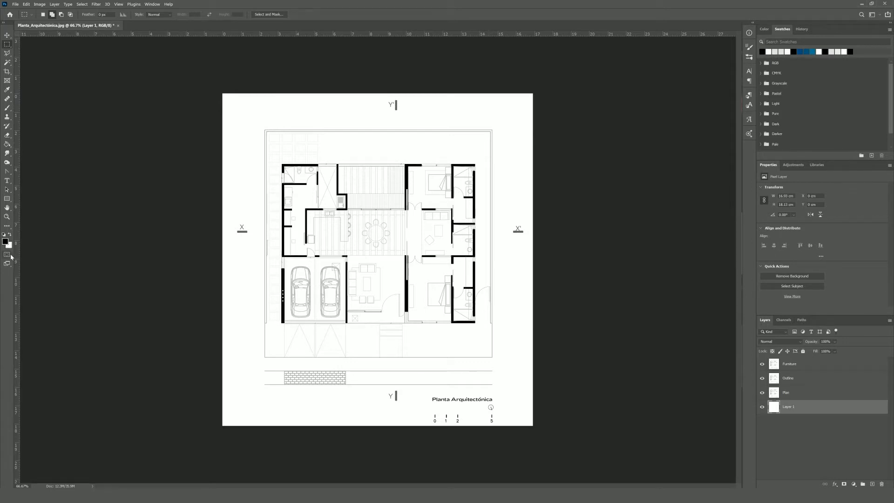
# Fill the lowest layer with the background color using the Fill command and switch to the Move tool
pyautogui.click(26, 4)
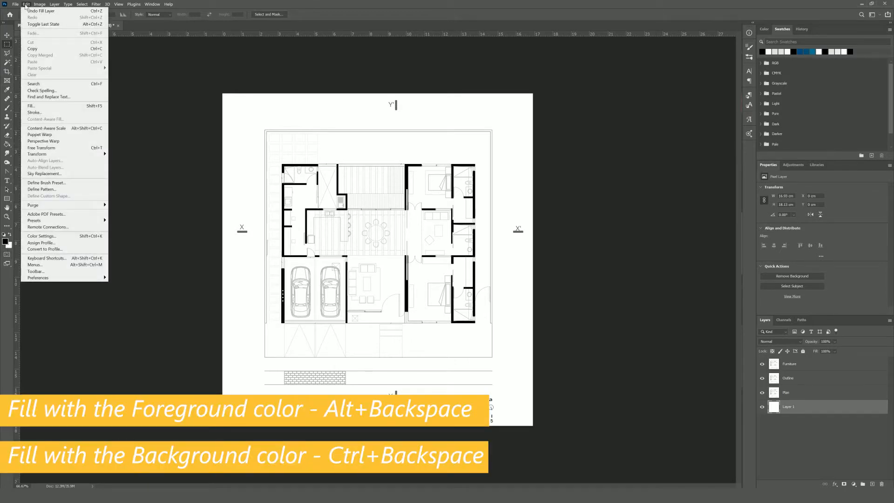
pyautogui.click(40, 106)
pyautogui.click(180, 49)
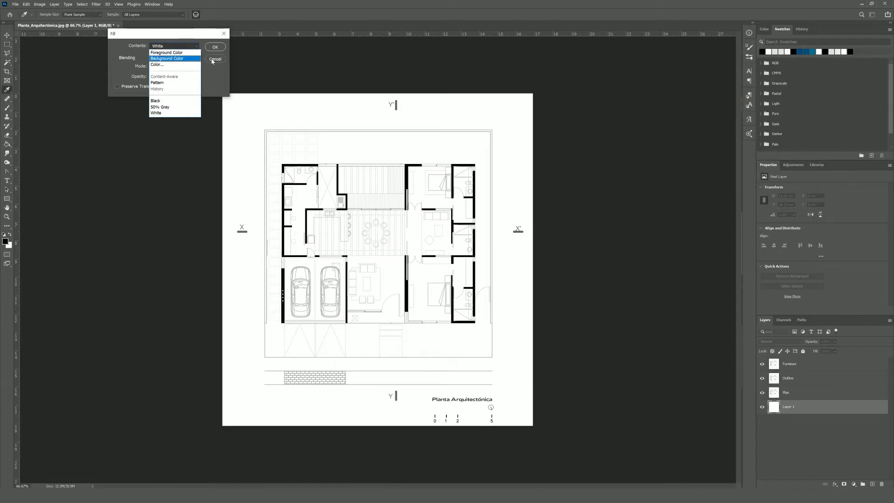
pyautogui.click(174, 58)
pyautogui.click(215, 47)
pyautogui.click(7, 44)
pyautogui.press('v')
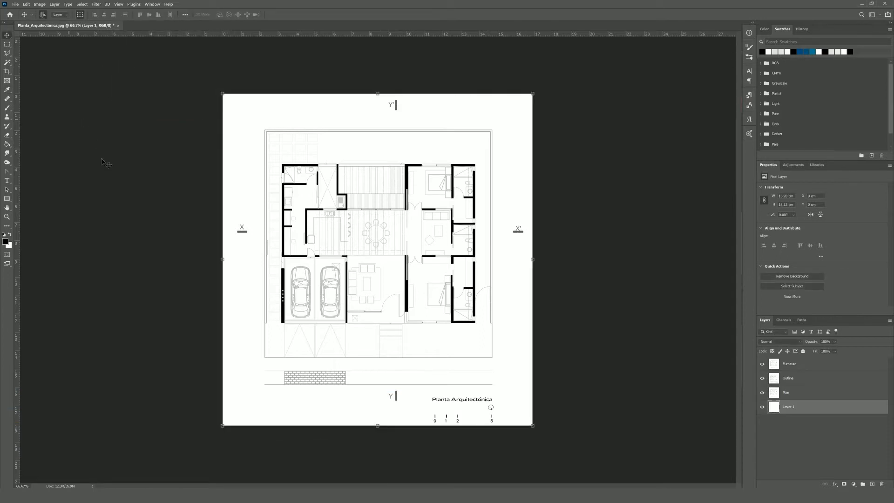
# Rename the white fill layer as Background
pyautogui.doubleClick(788, 406)
pyautogui.write('B')
pyautogui.press('Return')
# Try an orange color label on the Plan layer, settling on red
pyautogui.click(800, 393)
pyautogui.rightClick(799, 396)
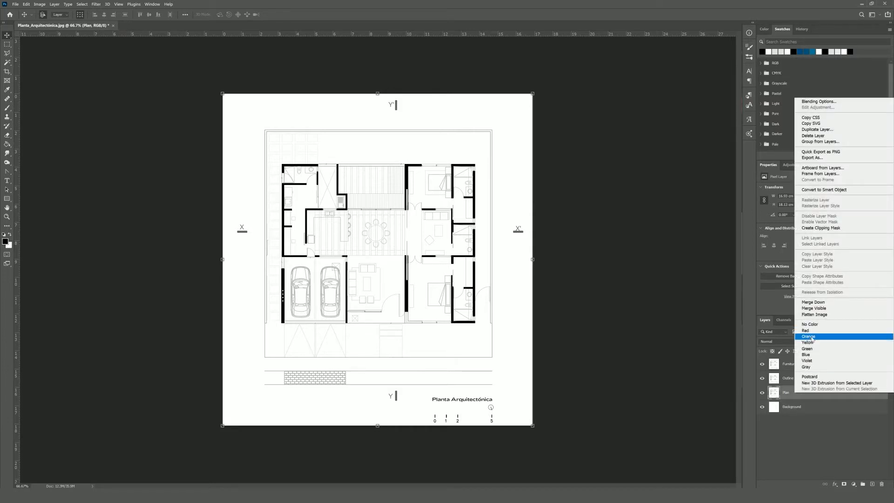
pyautogui.click(812, 338)
pyautogui.rightClick(809, 393)
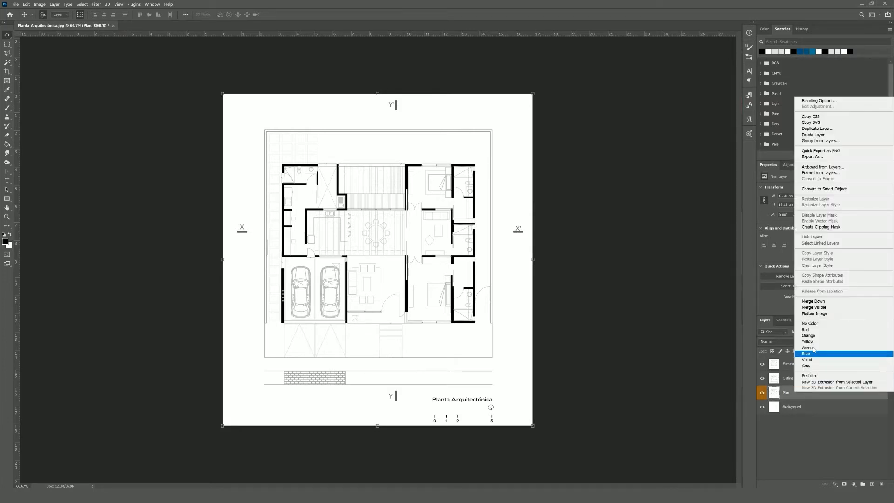
pyautogui.click(813, 329)
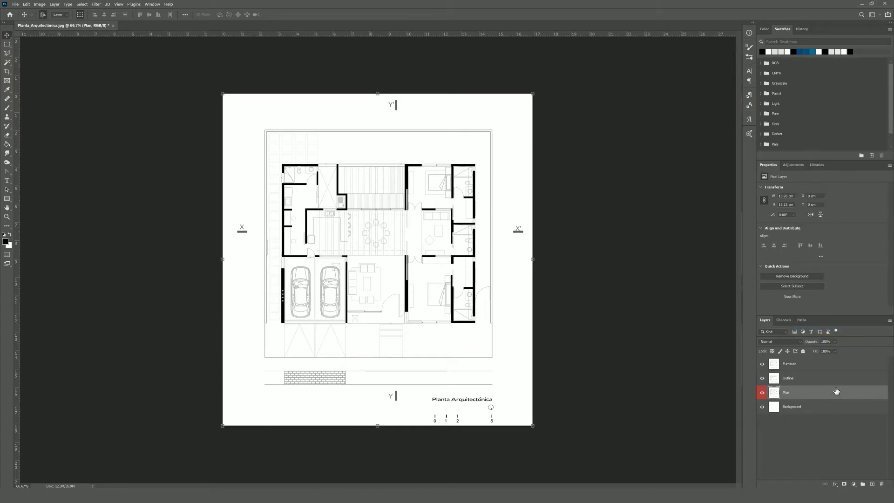
# Hide the Outline and Furniture layers and select the white area outside the site boundary on the Plan layer with the Magic Wand
pyautogui.click(810, 379)
pyautogui.moveTo(762, 378); pyautogui.dragTo(762, 364)
pyautogui.click(814, 396)
pyautogui.press('w')
pyautogui.click(285, 418)
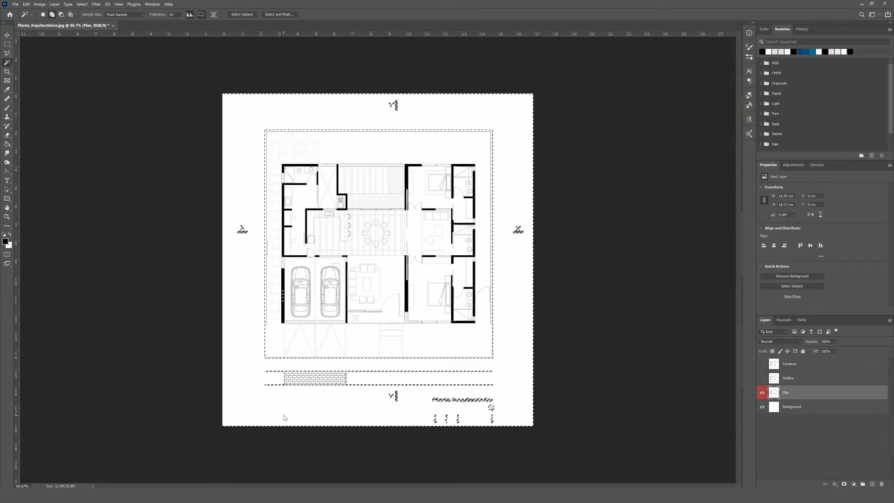
# Add the road strip, title, scale marks and X and Y section markers to the selection with rectangular marquees
pyautogui.press('m')
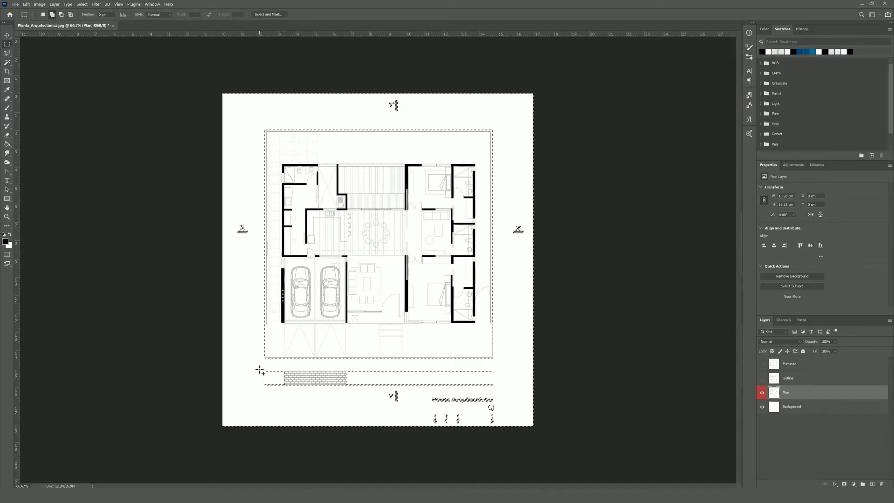
pyautogui.moveTo(260, 368); pyautogui.dragTo(531, 421)
pyautogui.moveTo(511, 350); pyautogui.dragTo(525, 200)
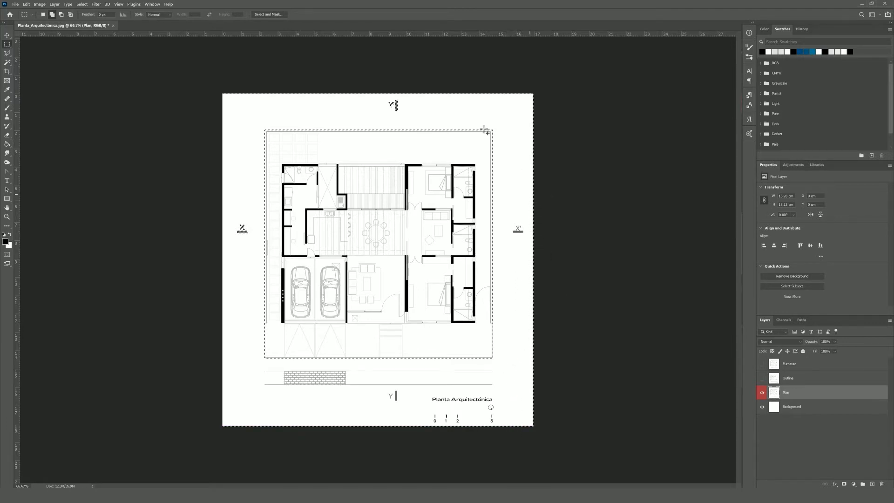
pyautogui.moveTo(417, 115); pyautogui.dragTo(357, 87)
pyautogui.moveTo(224, 195); pyautogui.dragTo(253, 283)
# Invert the selection to the area inside the site boundary and add it as a layer mask on Plan
pyautogui.hotkey('shift', 'ctrl', 'i')
pyautogui.press('Delete')
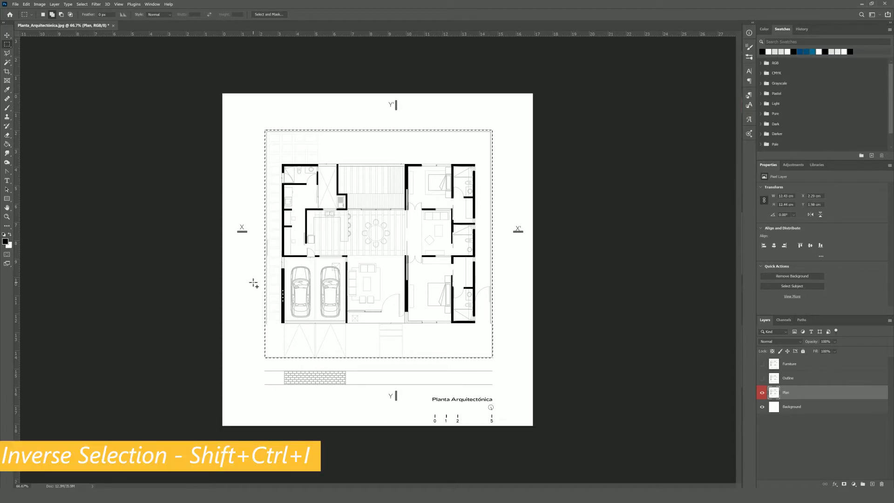
pyautogui.click(82, 5)
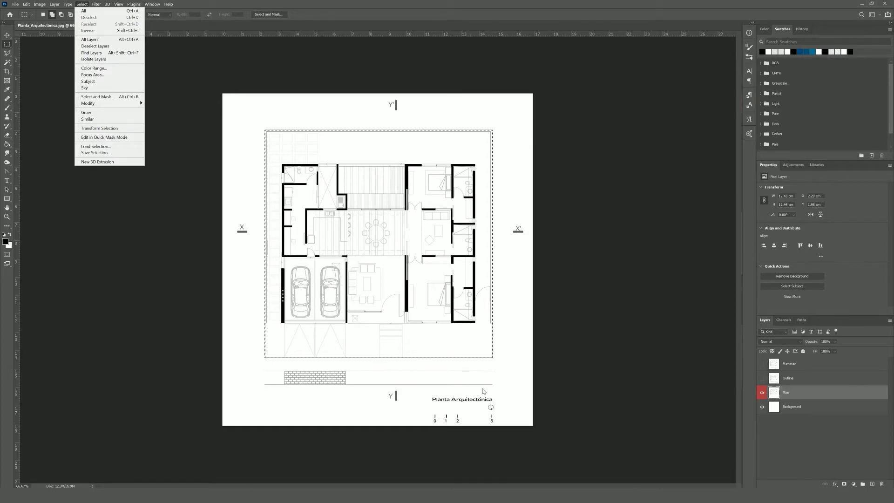
pyautogui.click(848, 484)
pyautogui.click(843, 484)
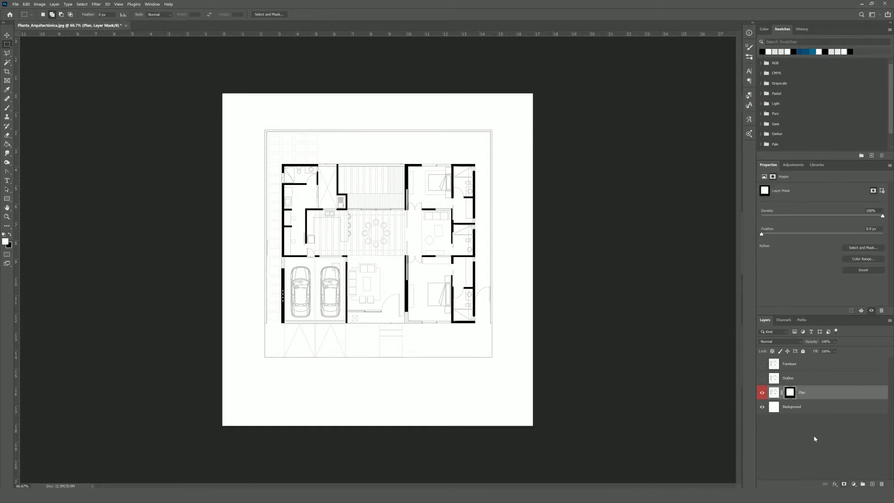
# Toggle the Background layer's visibility to check the mask, hide the Plan layer, and show and activate the Outline layer
pyautogui.click(762, 406)
pyautogui.click(762, 407)
pyautogui.click(762, 392)
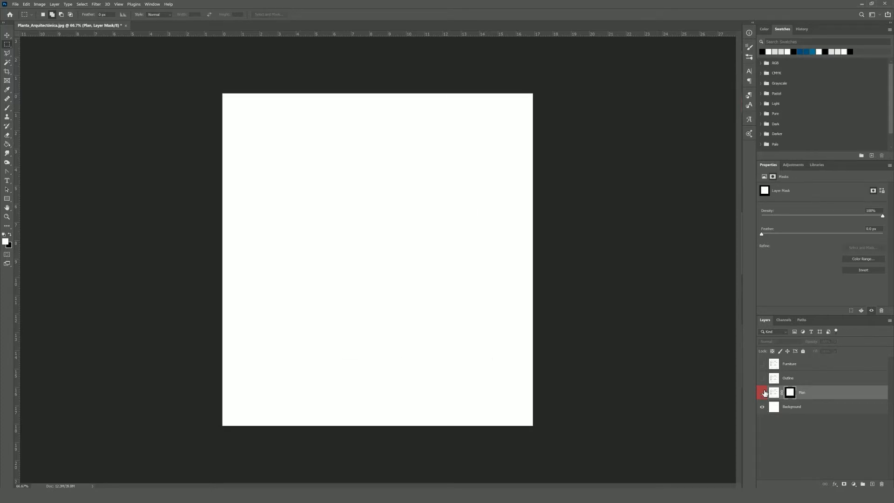
pyautogui.click(762, 378)
pyautogui.click(806, 383)
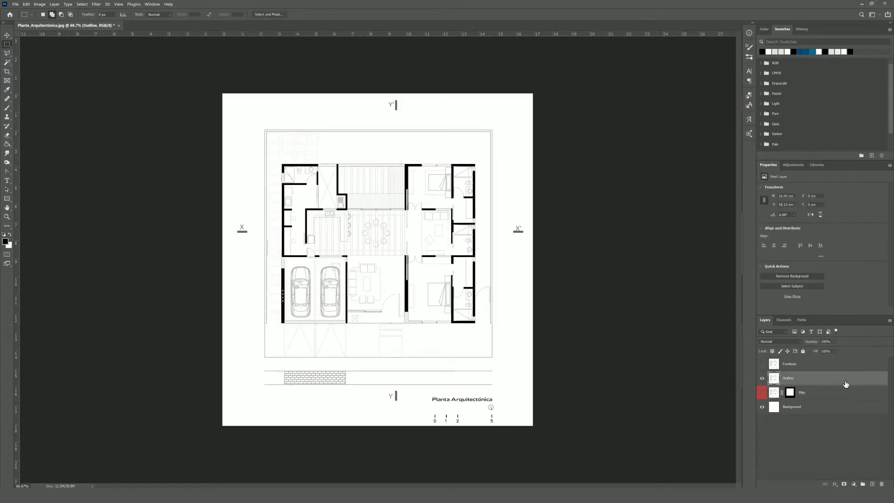
# Select the white areas of the Outline layer by Color Range with sampled colors and invert the selection to the linework
pyautogui.click(82, 5)
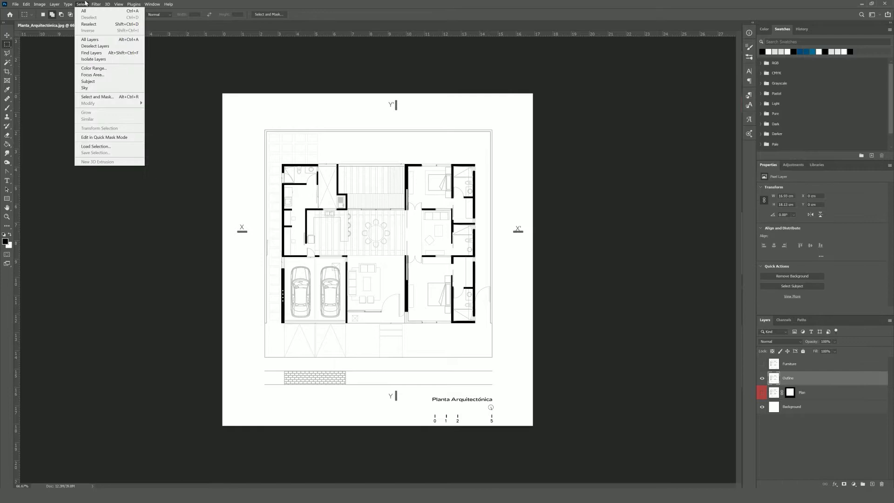
pyautogui.click(95, 68)
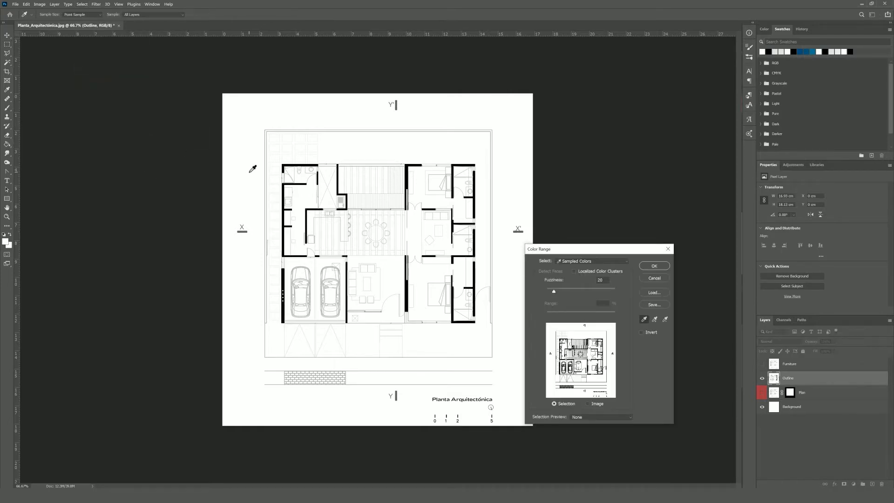
pyautogui.click(654, 266)
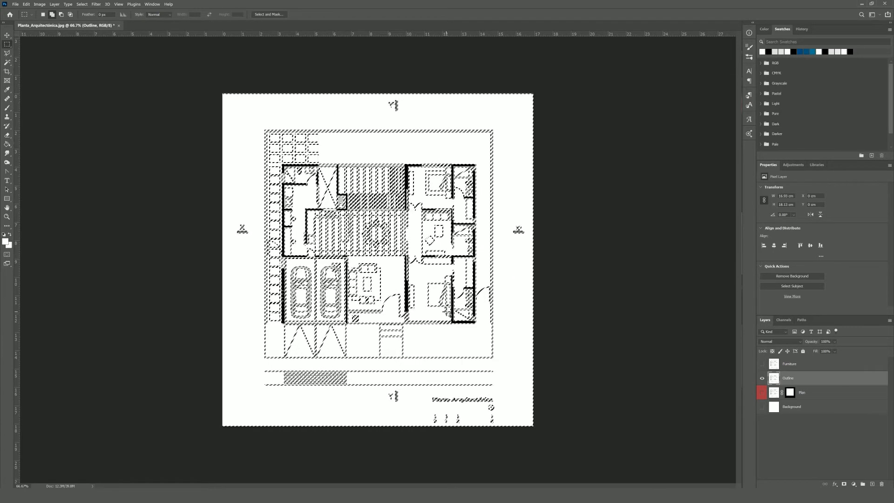
pyautogui.hotkey('ctrl', 'shift', 'i')
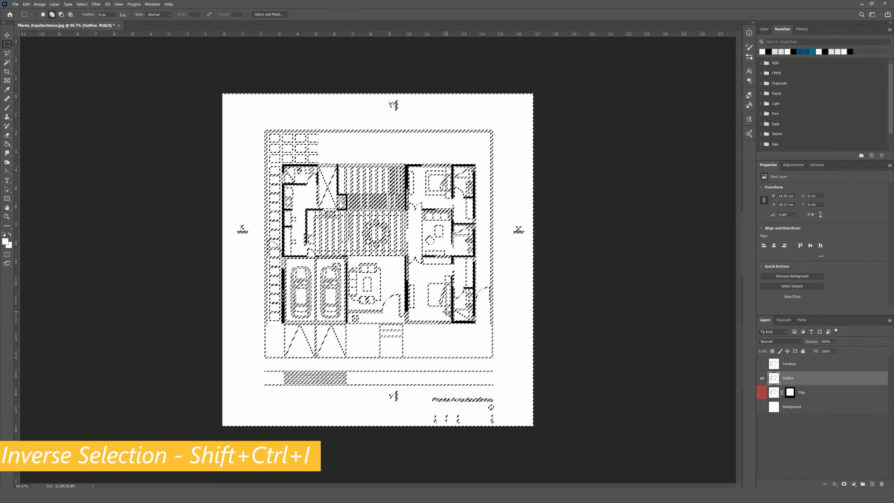
# Invert the selection to the Outline layer's linework and add it as a layer mask
pyautogui.hotkey('ctrl', 'shift', 'i')
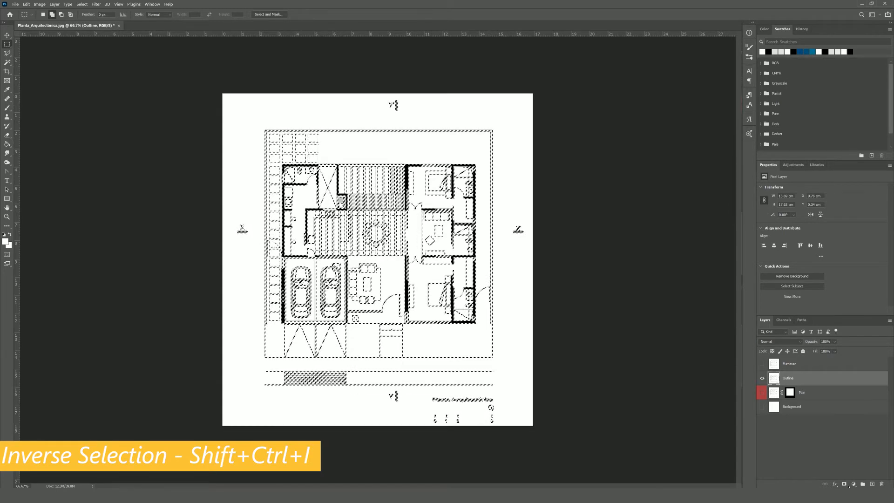
pyautogui.click(844, 485)
# Select the two garage cars with rectangular marquees and hide them by filling Outline's mask with the background color
pyautogui.press('z')
pyautogui.moveTo(306, 307); pyautogui.dragTo(339, 320)
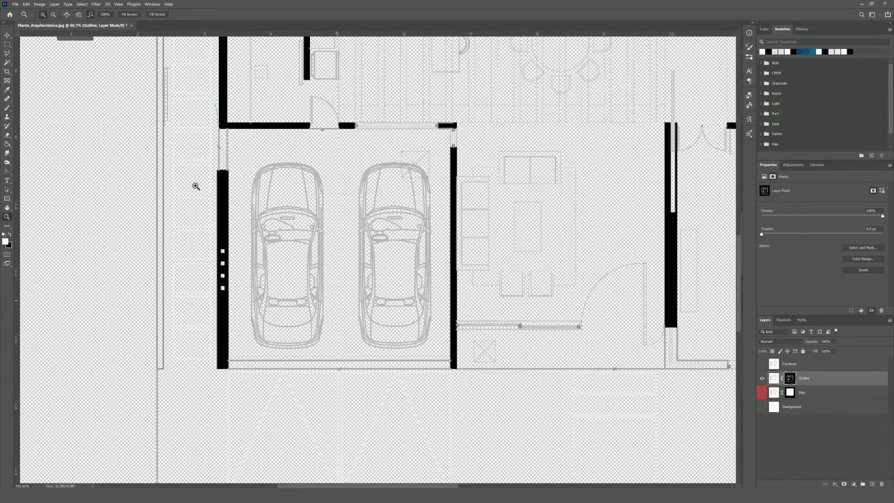
pyautogui.press('m')
pyautogui.moveTo(440, 354); pyautogui.dragTo(403, 333)
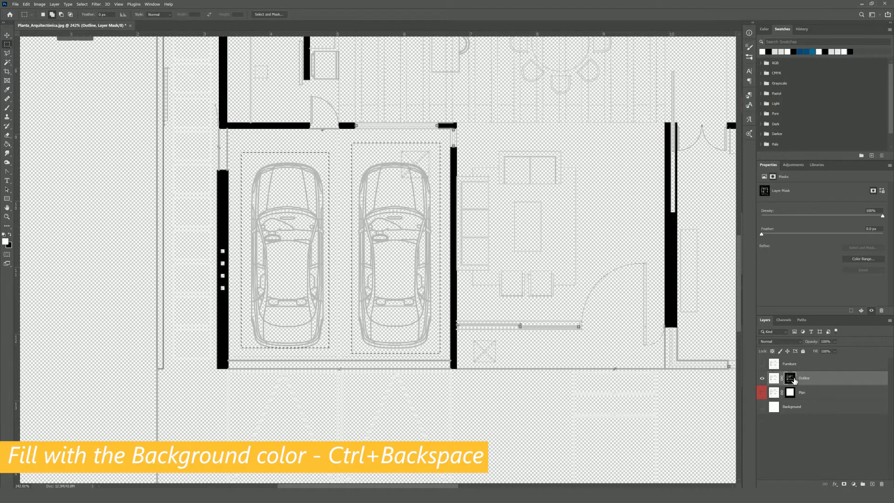
pyautogui.hotkey('shift', 'BackSpace')
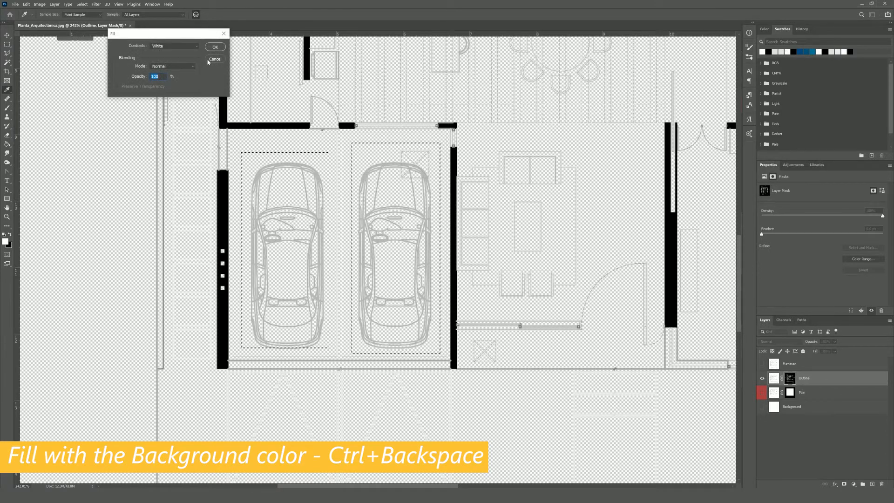
pyautogui.press('Return')
pyautogui.hotkey('ctrl', 'd')
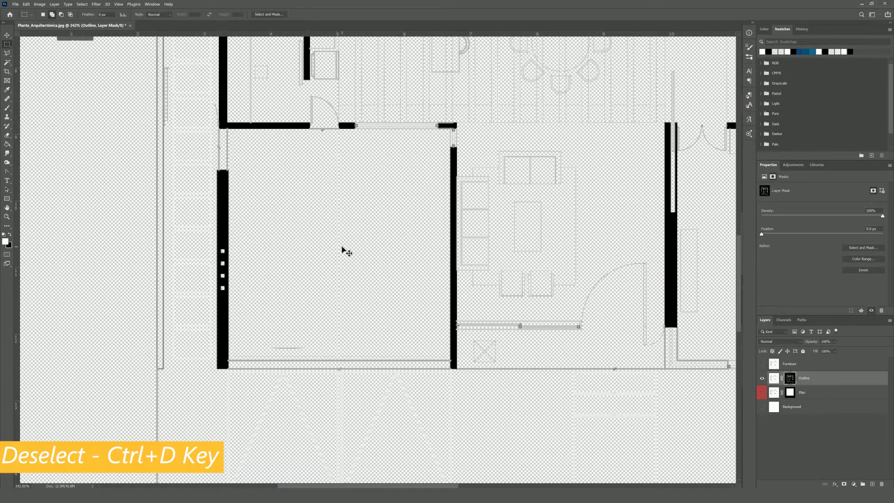
# Clear the leftover line of the garage's left car from Outline's mask and deselect
pyautogui.moveTo(310, 350); pyautogui.dragTo(261, 335)
pyautogui.press('Delete')
pyautogui.hotkey('ctrl', 'd')
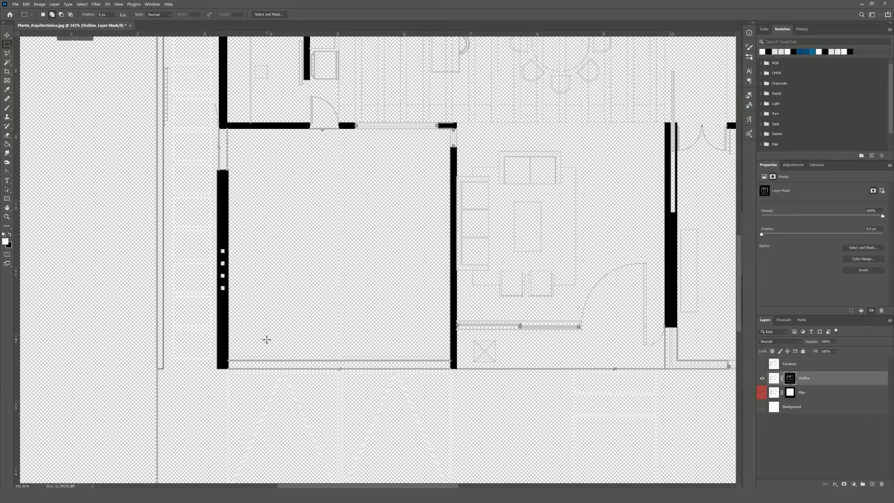
pyautogui.hotkey('ctrl', 'BackSpace')
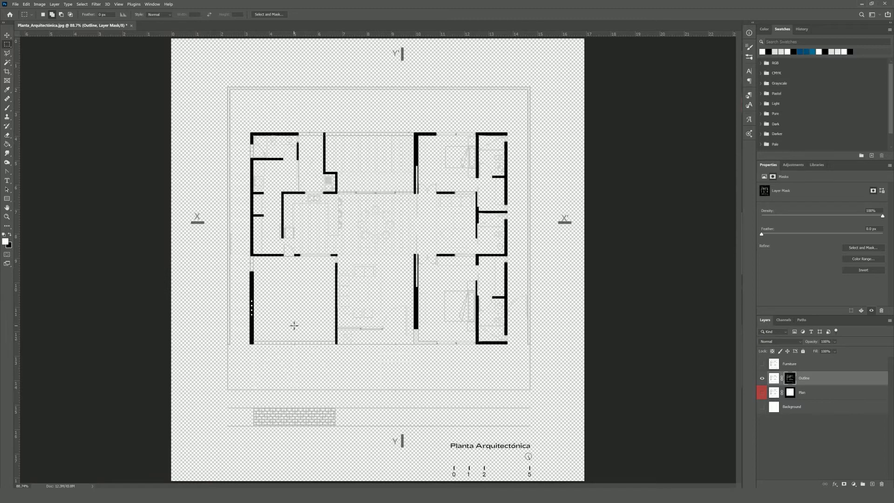
# Select the section markers, road strip, title and scale marks with marquees and clear them from Outline's mask
pyautogui.moveTo(548, 196)
pyautogui.mouseDown()
pyautogui.moveTo(598, 253)
pyautogui.moveTo(591, 268)
pyautogui.mouseUp()
pyautogui.moveTo(546, 402)
pyautogui.mouseDown()
pyautogui.moveTo(260, 449)
pyautogui.moveTo(175, 481)
pyautogui.mouseUp()
pyautogui.moveTo(208, 187); pyautogui.dragTo(189, 251)
pyautogui.moveTo(378, 40); pyautogui.dragTo(407, 66)
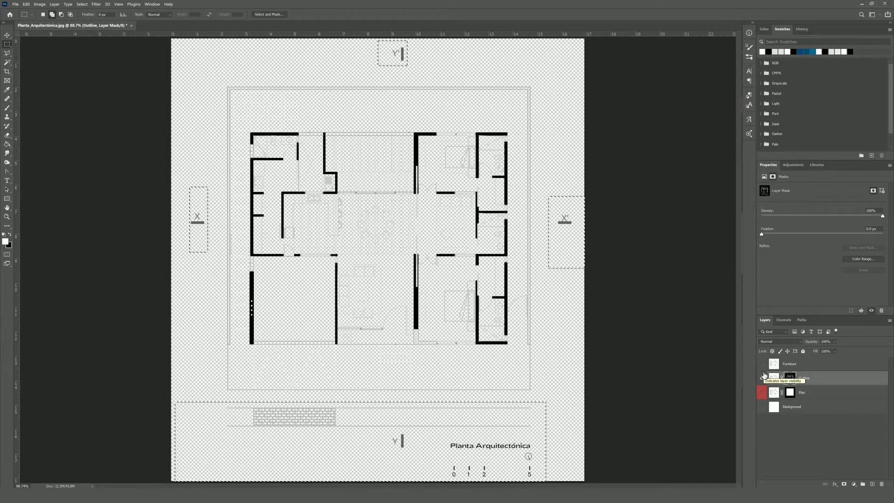
pyautogui.press('Delete')
pyautogui.hotkey('ctrl', 'd')
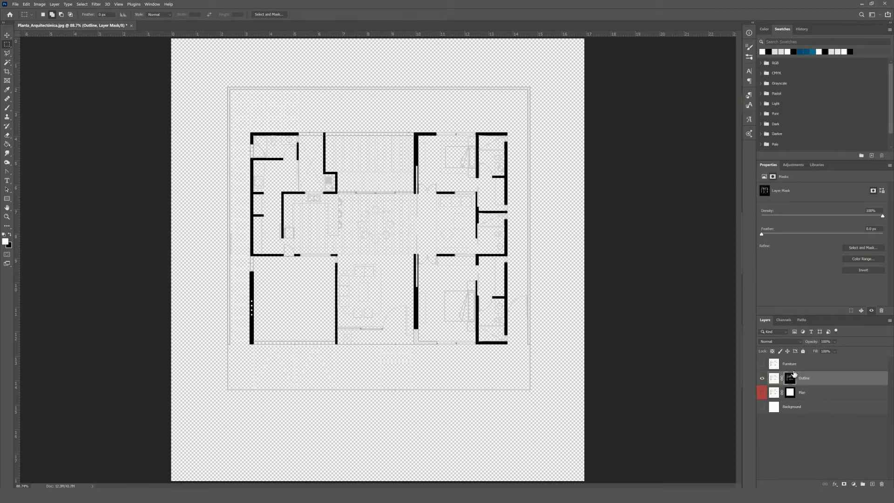
# Hide Outline, show Furniture, and select the interior floor, yard and page margin with the Magic Wand
pyautogui.click(762, 378)
pyautogui.click(762, 363)
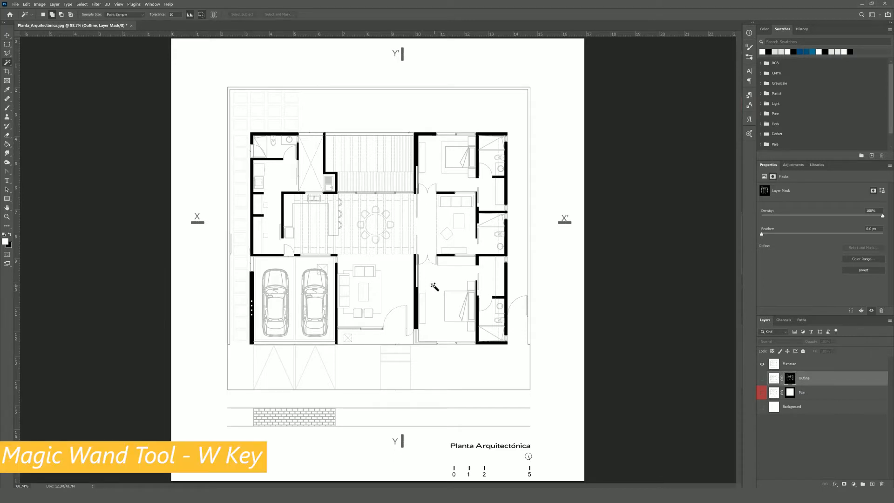
pyautogui.click(393, 274)
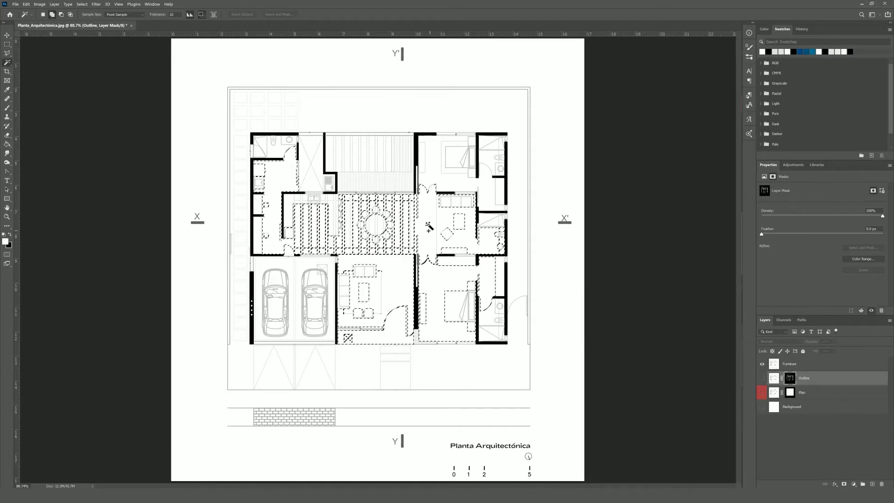
pyautogui.click(390, 120)
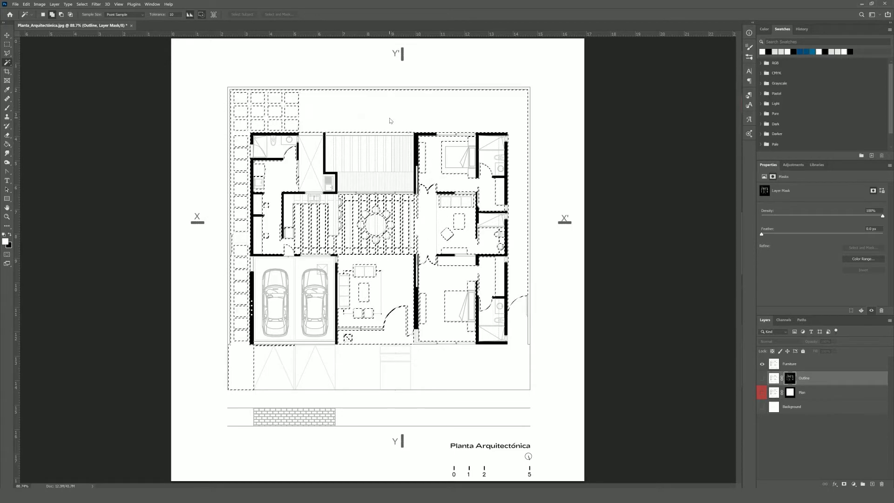
pyautogui.click(282, 74)
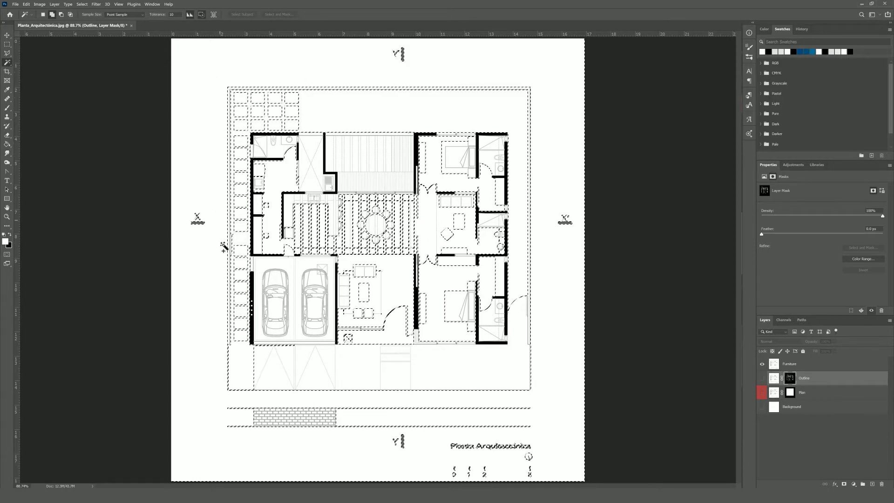
# Add the X markers, road strip and title to the selection with marquees and mask the Furniture layer with the inverse
pyautogui.press('m')
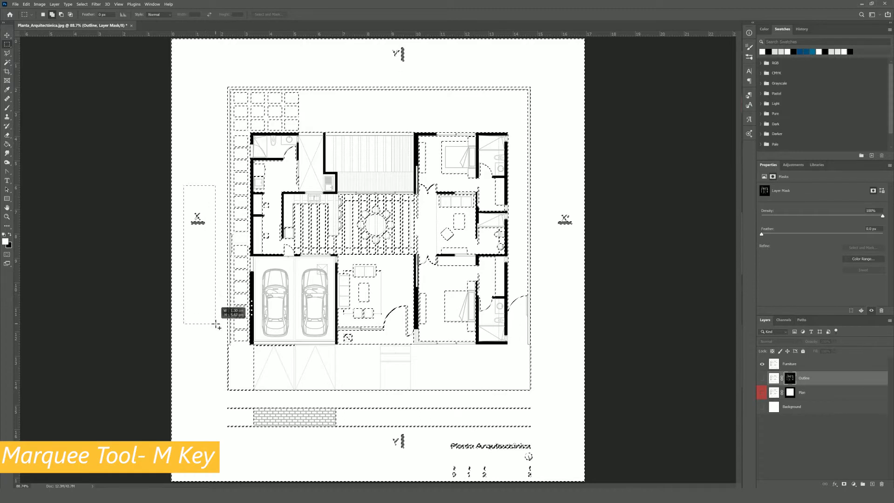
pyautogui.moveTo(537, 401); pyautogui.dragTo(227, 479)
pyautogui.moveTo(552, 449); pyautogui.dragTo(349, 482)
pyautogui.moveTo(561, 244); pyautogui.dragTo(585, 181)
pyautogui.click(789, 363)
# Select the site boundary, paving and front yard strips around the house with marquees on Furniture's mask
pyautogui.scroll(5, 298, 357)
pyautogui.moveTo(214, 165); pyautogui.dragTo(384, 375)
pyautogui.scroll(-1, 325, 363)
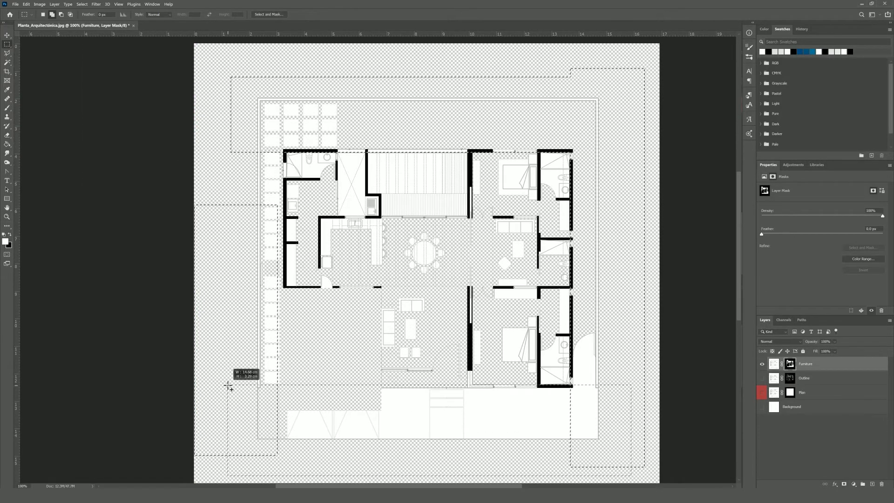
pyautogui.click(483, 166)
# Add the patio, deck and surrounding walls to the selection and fill it with the background color on Furniture's mask
pyautogui.press('m')
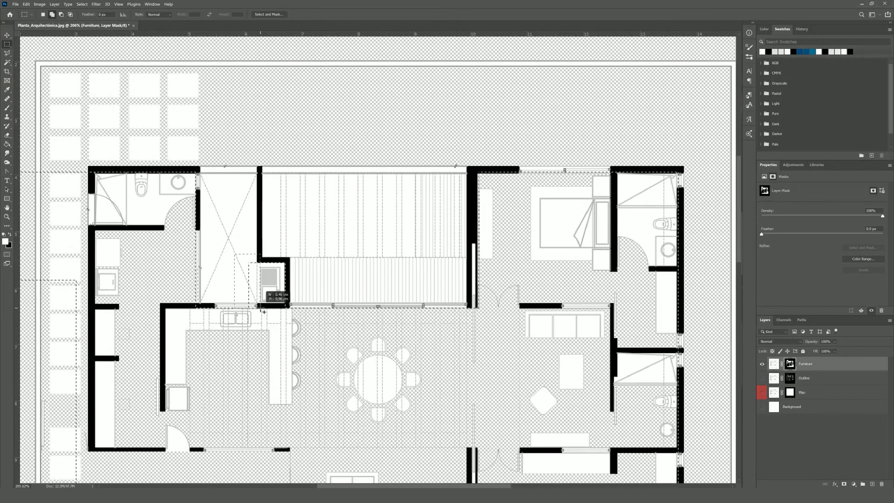
pyautogui.scroll(-1, 298, 343)
pyautogui.scroll(-2, 298, 342)
pyautogui.scroll(4, 150, 399)
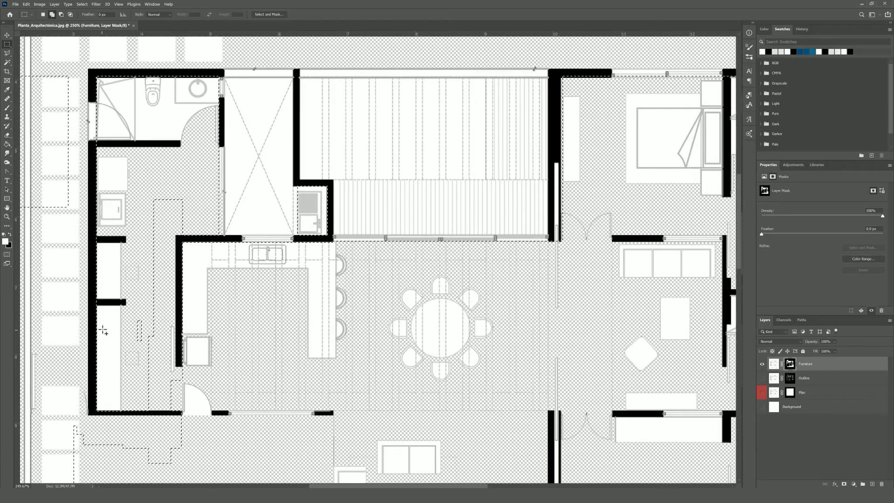
pyautogui.scroll(-3, 141, 323)
pyautogui.scroll(5, 93, 194)
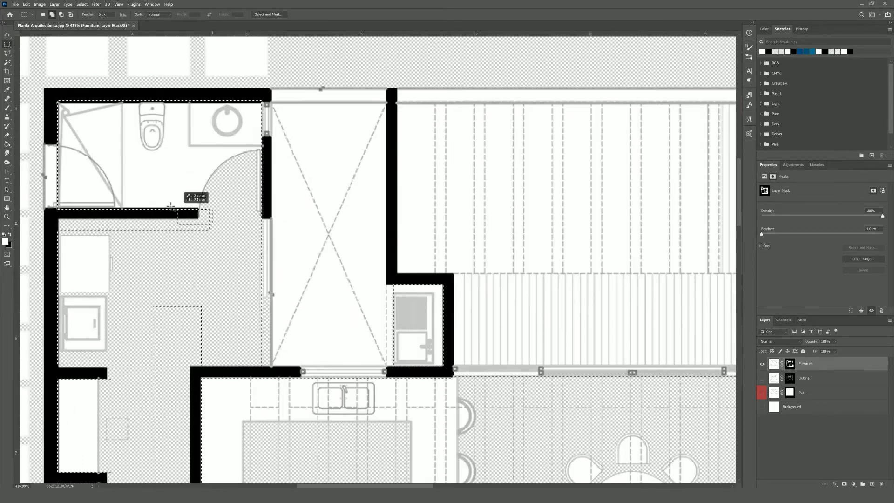
pyautogui.press('w')
pyautogui.hotkey('shift', 'BackSpace')
pyautogui.press('Return')
# Select the door and wall lines around the upper-left bathroom with marquees and hide them on Furniture's mask
pyautogui.press('m')
pyautogui.moveTo(159, 170); pyautogui.dragTo(289, 280)
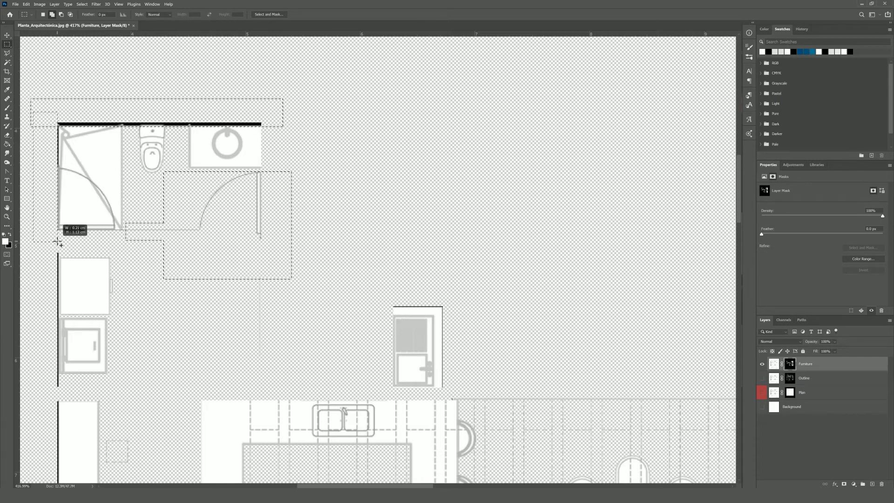
pyautogui.scroll(-3, 39, 211)
pyautogui.scroll(-4, 66, 295)
pyautogui.moveTo(185, 313); pyautogui.dragTo(249, 346)
pyautogui.hotkey('shift', 'BackSpace')
pyautogui.press('Return')
pyautogui.hotkey('ctrl', 'd')
# Select the entrance door and the walls bordering the lower bedroom with marquees on Furniture's mask
pyautogui.scroll(-4, 484, 298)
pyautogui.moveTo(481, 172); pyautogui.dragTo(659, 376)
pyautogui.hotkey('alt', 'BackSpace')
pyautogui.moveTo(451, 308); pyautogui.dragTo(472, 480)
pyautogui.moveTo(473, 382); pyautogui.dragTo(449, 187)
pyautogui.moveTo(557, 250); pyautogui.dragTo(613, 199)
pyautogui.scroll(-2, 451, 196)
pyautogui.moveTo(451, 186); pyautogui.dragTo(461, 383)
# Add the lower bathroom's floor and surrounding walls to the selection and fill it to hide them on Furniture's mask
pyautogui.press('w')
pyautogui.click(503, 261)
pyautogui.scroll(3, 515, 319)
pyautogui.press('m')
pyautogui.moveTo(518, 280)
pyautogui.mouseDown()
pyautogui.moveTo(592, 260)
pyautogui.moveTo(514, 265)
pyautogui.mouseUp()
pyautogui.scroll(-2, 582, 280)
pyautogui.moveTo(581, 195); pyautogui.dragTo(586, 374)
pyautogui.moveTo(588, 420); pyautogui.dragTo(448, 397)
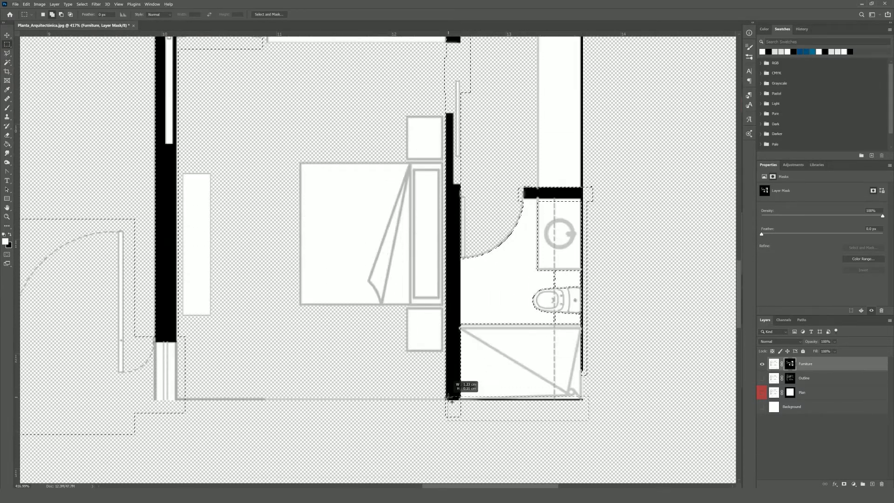
pyautogui.hotkey('shift', 'F5')
pyautogui.press('Return')
pyautogui.hotkey('ctrl', 'd')
# Hide the wall line below the lower shower and the dashed line between shower and toilet on Furniture's mask
pyautogui.moveTo(593, 410); pyautogui.dragTo(459, 401)
pyautogui.hotkey('shift', 'F5')
pyautogui.press('Return')
pyautogui.scroll(6, 594, 403)
pyautogui.moveTo(581, 412); pyautogui.dragTo(365, 386)
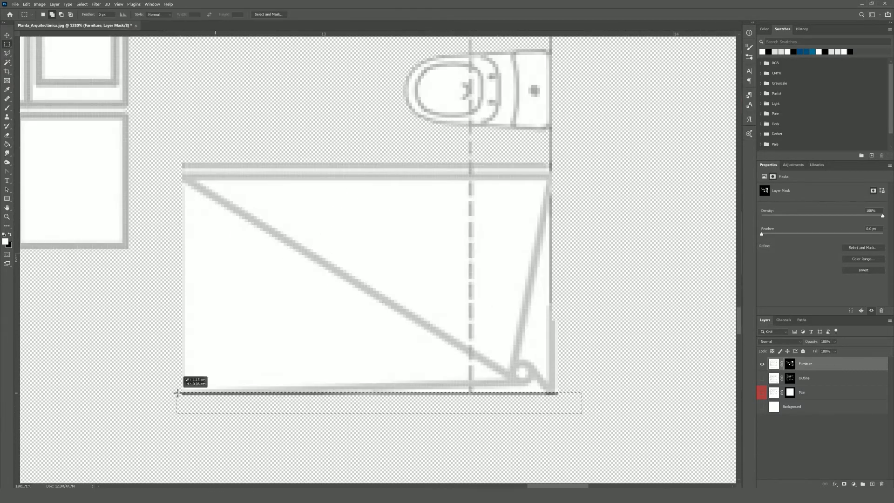
pyautogui.scroll(2, 491, 233)
pyautogui.moveTo(582, 196); pyautogui.dragTo(462, 188)
pyautogui.scroll(2, 447, 195)
pyautogui.moveTo(397, 273); pyautogui.dragTo(150, 62)
pyautogui.hotkey('ctrl', 'BackSpace')
pyautogui.scroll(-6, 325, 272)
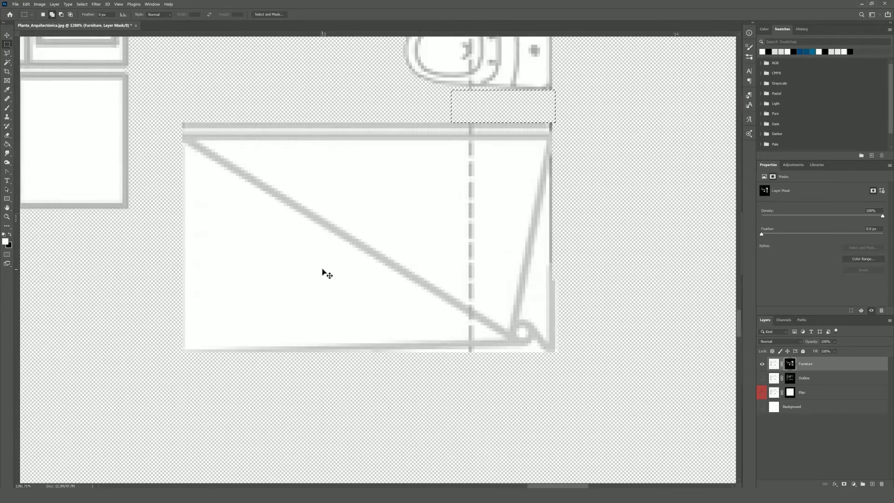
pyautogui.hotkey('ctrl', 'd')
# Hide the remaining wall lines beside the upper-left bathroom and laundry fixtures on Furniture's mask and deselect
pyautogui.hotkey('ctrl', '0')
pyautogui.scroll(6, 246, 298)
pyautogui.moveTo(237, 175); pyautogui.dragTo(270, 442)
pyautogui.hotkey('ctrl', 'BackSpace')
pyautogui.moveTo(382, 184); pyautogui.dragTo(425, 259)
pyautogui.hotkey('ctrl', 'BackSpace')
pyautogui.hotkey('ctrl', 'd')
pyautogui.scroll(-4, 404, 221)
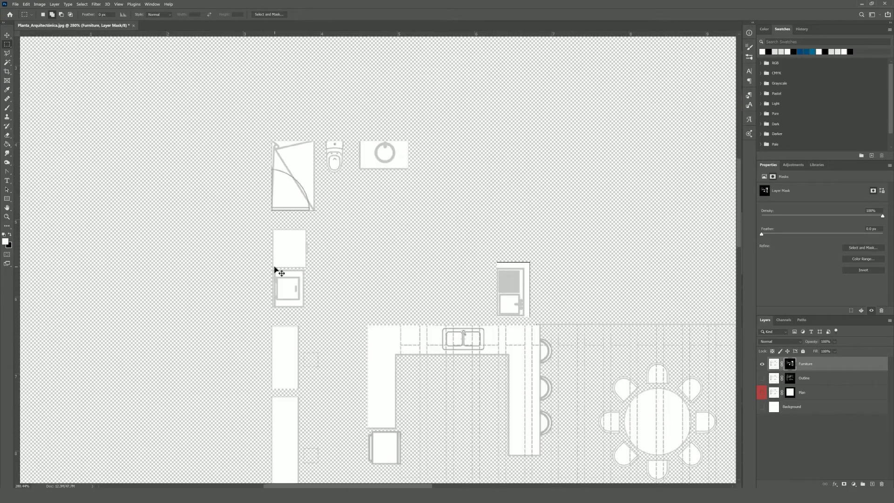
# Select the black wall edges around the grill and sink unit and hide them on Furniture's mask
pyautogui.scroll(5, 558, 284)
pyautogui.moveTo(485, 373); pyautogui.dragTo(439, 205)
pyautogui.moveTo(468, 202); pyautogui.dragTo(352, 232)
pyautogui.hotkey('shift', 'F5')
pyautogui.press('Return')
# Select the leftover wall and door lines around the upper bedroom area with marquees on Furniture's mask
pyautogui.hotkey('ctrl', '0')
pyautogui.moveTo(488, 215); pyautogui.dragTo(518, 216)
pyautogui.moveTo(576, 447); pyautogui.dragTo(564, 76)
pyautogui.moveTo(601, 114); pyautogui.dragTo(166, 163)
pyautogui.scroll(-5, 485, 252)
pyautogui.moveTo(453, 252); pyautogui.dragTo(438, 242)
pyautogui.moveTo(511, 241); pyautogui.dragTo(494, 232)
pyautogui.moveTo(565, 245); pyautogui.dragTo(581, 246)
# Add the walls and sliding door around the TV room and middle bathroom to the marquee selection
pyautogui.scroll(-9, 552, 241)
pyautogui.moveTo(402, 88); pyautogui.dragTo(356, 279)
pyautogui.moveTo(573, 261); pyautogui.dragTo(356, 279)
pyautogui.scroll(-2, 356, 279)
pyautogui.moveTo(371, 216); pyautogui.dragTo(383, 287)
pyautogui.scroll(3, 363, 251)
pyautogui.moveTo(282, 96); pyautogui.dragTo(134, 203)
pyautogui.scroll(-8, 260, 279)
# Add both side edges of the lower bedroom's wardrobe to the selection, fill Furniture's mask with the background color and deselect
pyautogui.moveTo(241, 279); pyautogui.dragTo(274, 414)
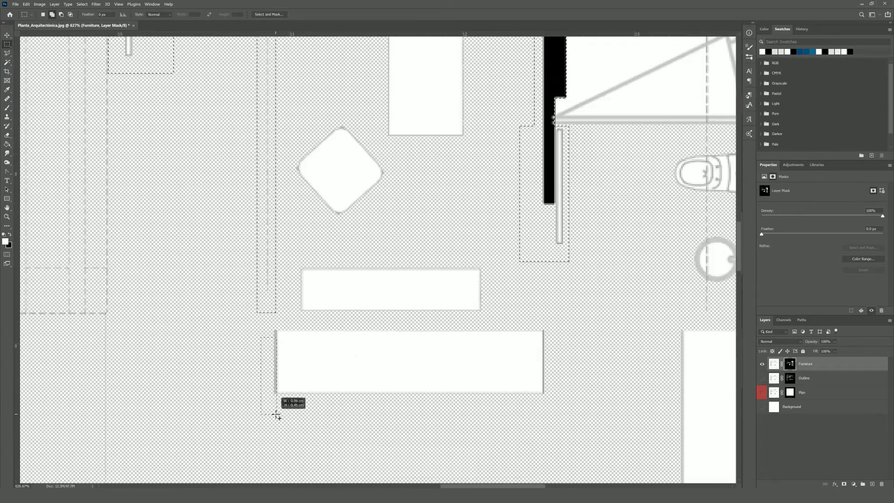
pyautogui.moveTo(544, 310); pyautogui.dragTo(557, 414)
pyautogui.hotkey('ctrl', '-')
pyautogui.hotkey('ctrl', '-')
pyautogui.hotkey('ctrl', '-')
pyautogui.scroll(-4, 538, 316)
pyautogui.hotkey('ctrl', 'BackSpace')
pyautogui.hotkey('ctrl', 'd')
# Select the leftover lines around the bedroom and bathroom wing with marquees and hide them on Furniture's mask
pyautogui.moveTo(250, 180); pyautogui.dragTo(521, 196)
pyautogui.moveTo(520, 301); pyautogui.dragTo(590, 396)
pyautogui.moveTo(619, 281); pyautogui.dragTo(588, 263)
pyautogui.scroll(-6, 558, 289)
pyautogui.moveTo(504, 294); pyautogui.dragTo(519, 350)
pyautogui.moveTo(620, 339); pyautogui.dragTo(603, 320)
pyautogui.scroll(-2, 604, 322)
pyautogui.moveTo(620, 331); pyautogui.dragTo(592, 358)
pyautogui.moveTo(630, 387); pyautogui.dragTo(593, 405)
pyautogui.hotkey('ctrl', 'BackSpace')
pyautogui.hotkey('ctrl', 'd')
# Hide the last narrow vertical strip of leftover linework on Furniture's mask and deselect
pyautogui.hotkey('ctrl', '-')
pyautogui.hotkey('ctrl', '-')
pyautogui.scroll(-3, 466, 349)
pyautogui.moveTo(311, 441); pyautogui.dragTo(289, 256)
pyautogui.hotkey('ctrl', 'BackSpace')
pyautogui.hotkey('ctrl', 'd')
pyautogui.hotkey('ctrl', '-')
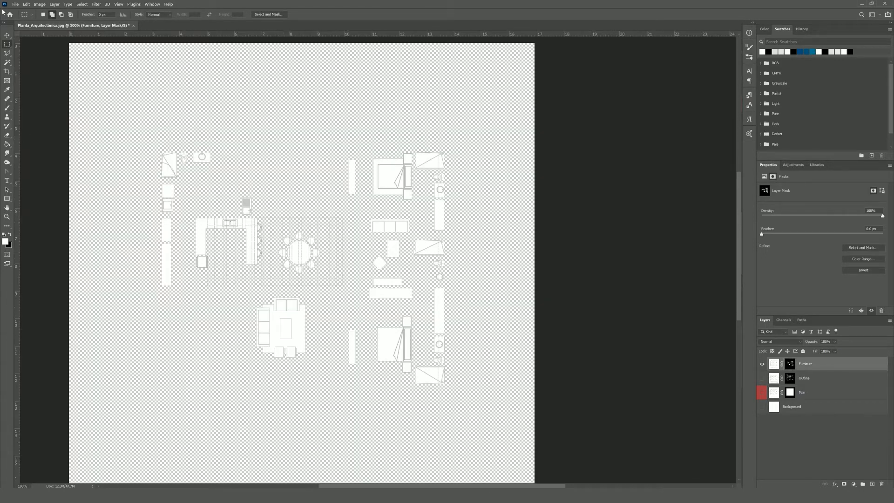
# Hide the Furniture layer, then activate and show the Plan layer
pyautogui.click(9, 35)
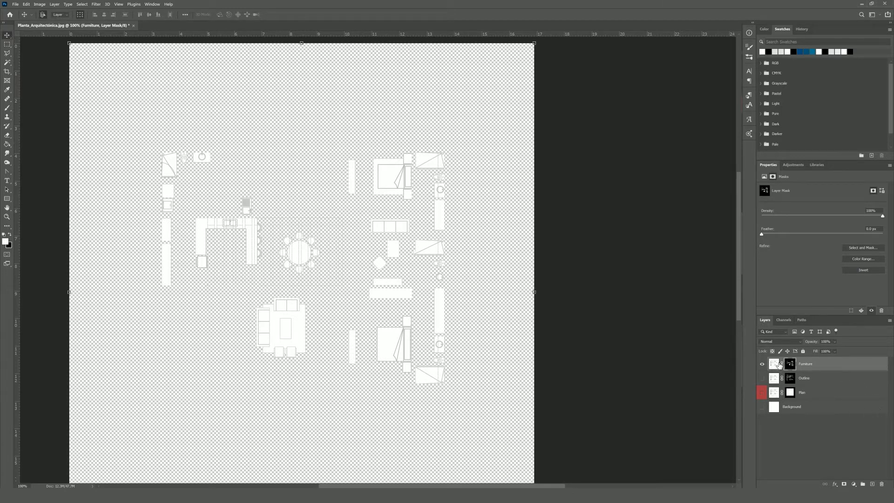
pyautogui.click(762, 364)
pyautogui.click(812, 393)
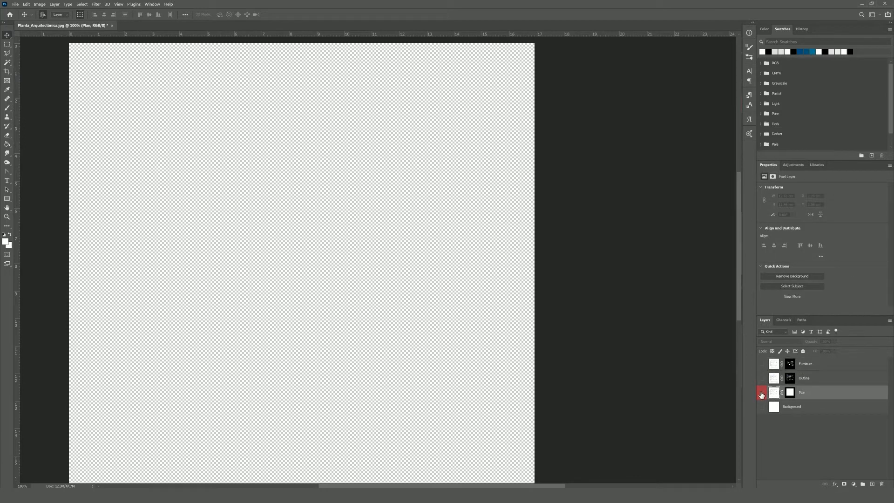
pyautogui.click(762, 393)
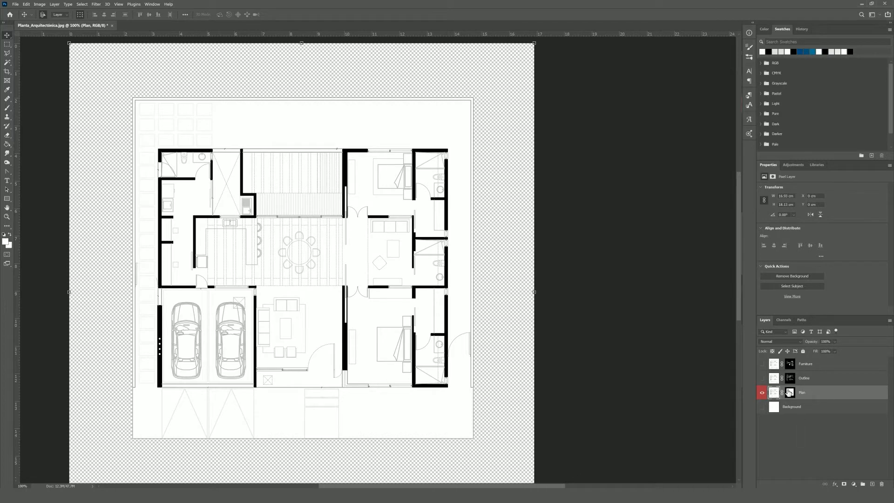
# Select the black walls of the living room, garage, kitchen, upper-left bathroom and patio on Plan with the Magic Wand
pyautogui.press('w')
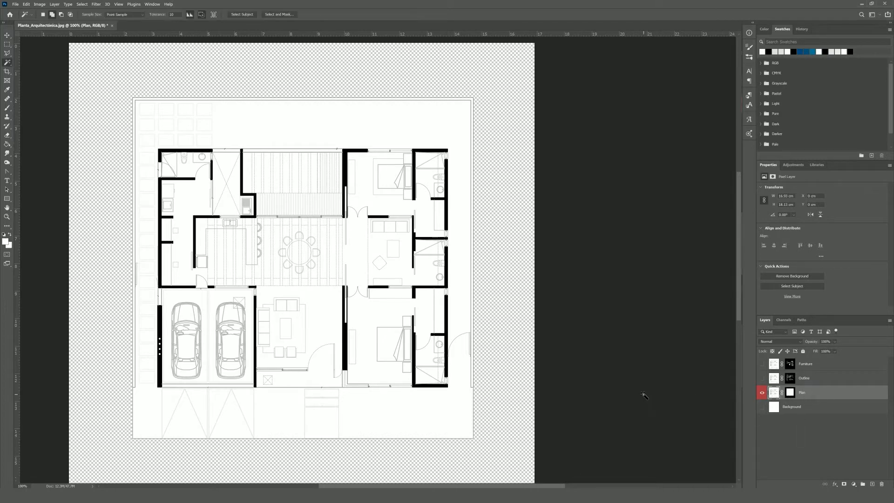
pyautogui.click(345, 358)
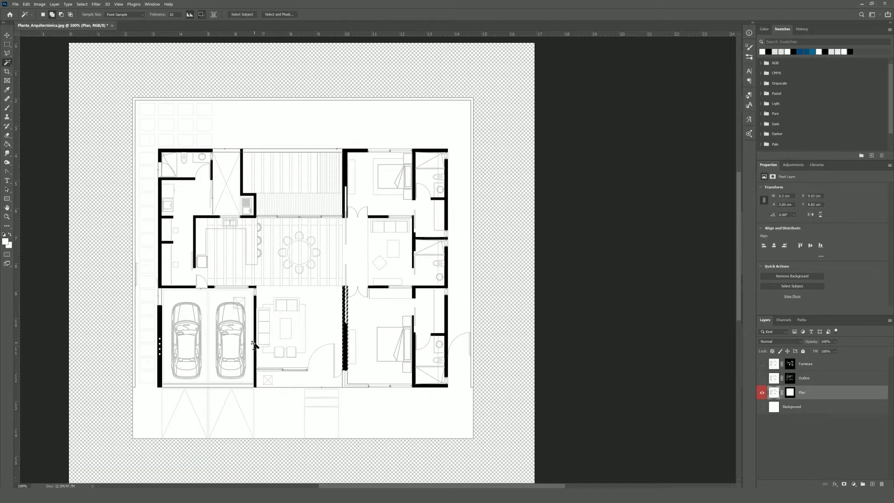
pyautogui.click(255, 345)
pyautogui.click(160, 321)
pyautogui.click(195, 227)
pyautogui.click(214, 168)
pyautogui.click(193, 151)
pyautogui.click(242, 181)
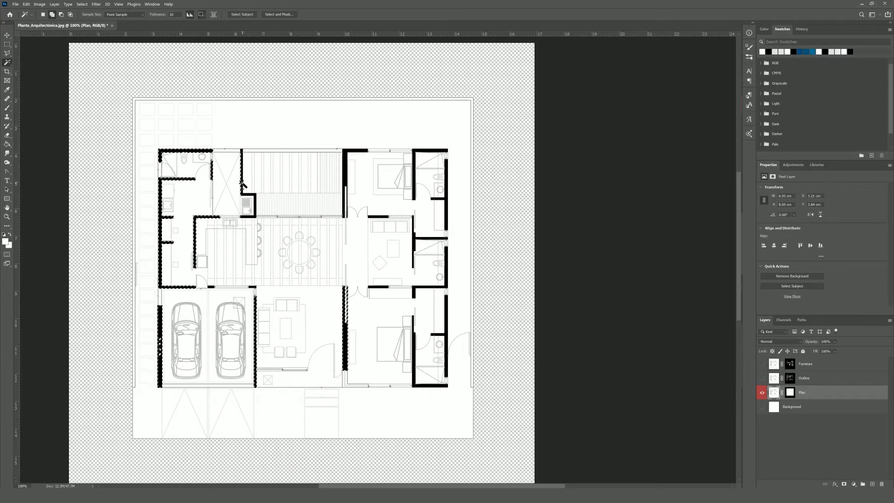
# Add the walls of the bedrooms and their bathrooms, plus the site boundary wall, to the Magic Wand selection
pyautogui.click(345, 186)
pyautogui.click(446, 177)
pyautogui.click(446, 307)
pyautogui.hotkey('ctrl', 'z')
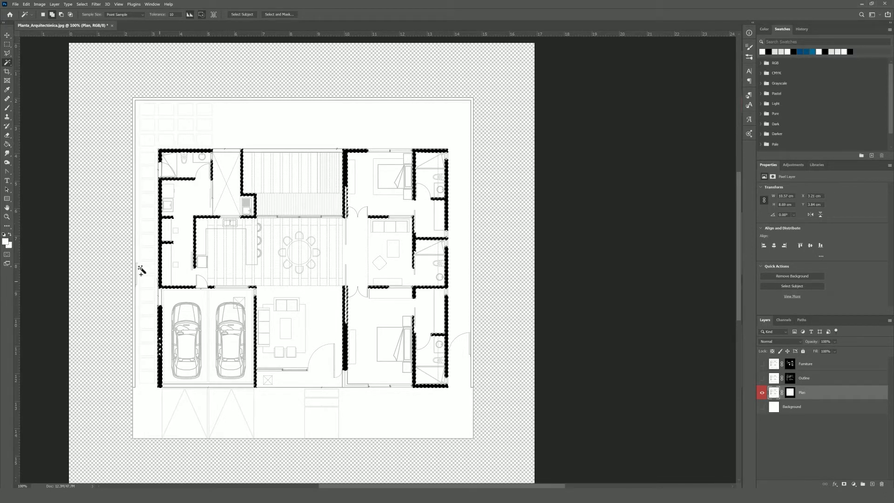
pyautogui.click(133, 259)
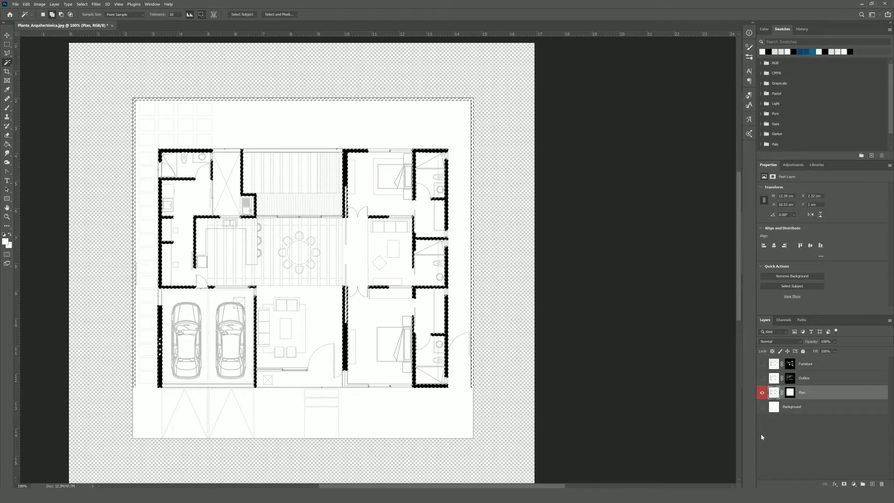
# Create a new layer named Walls above Plan, fill the selected walls with the white background color, and deselect
pyautogui.click(872, 485)
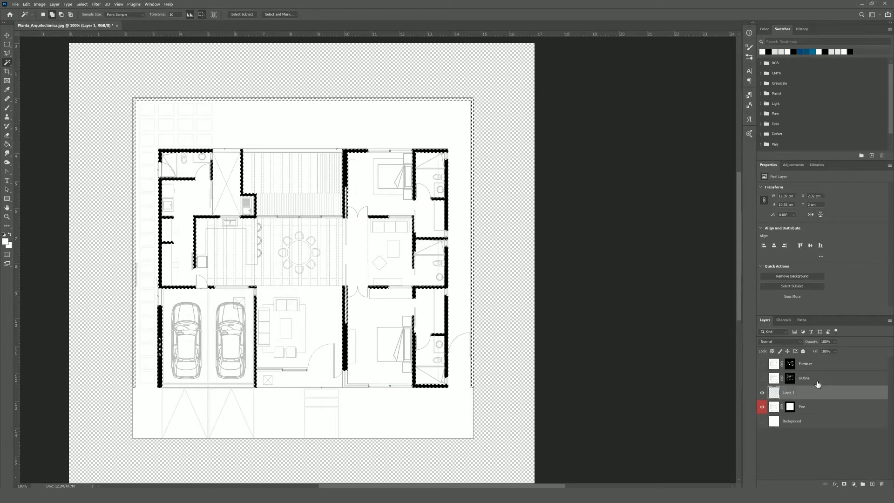
pyautogui.doubleClick(796, 394)
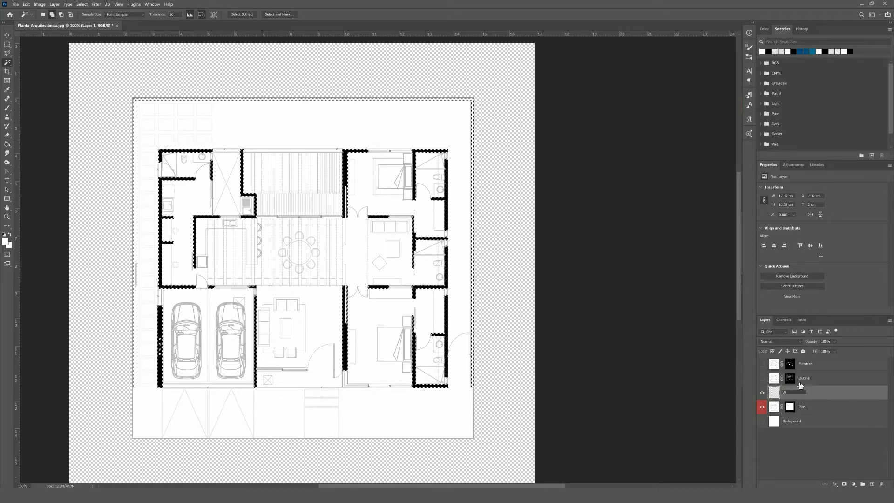
pyautogui.press('Return')
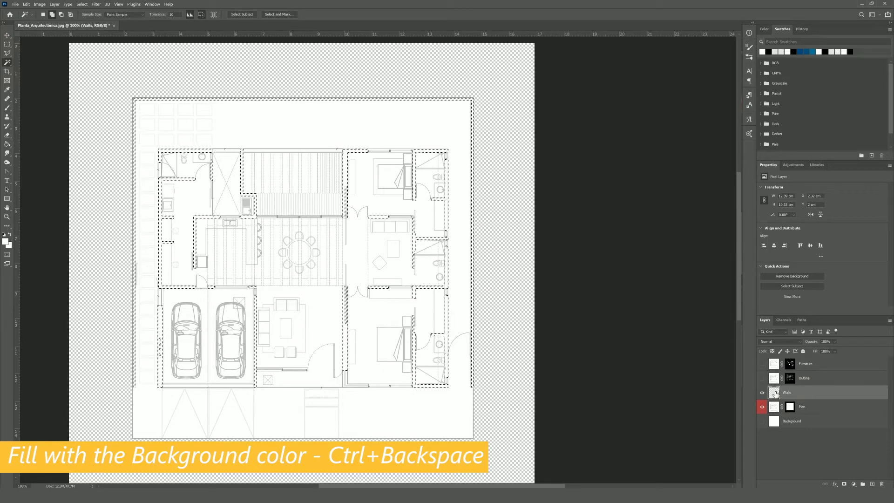
pyautogui.hotkey('ctrl', 'd')
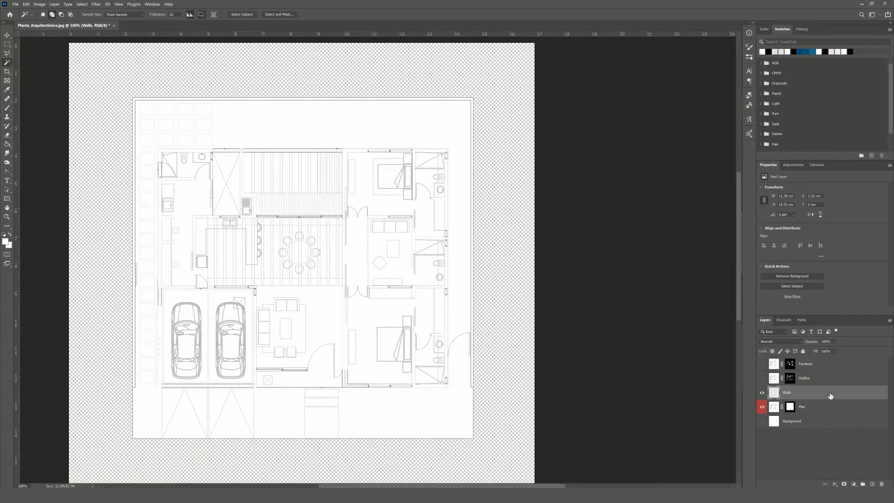
# Add a new layer above Walls and set the background color to the dark teal PANTONE P 123-16 U
pyautogui.click(873, 485)
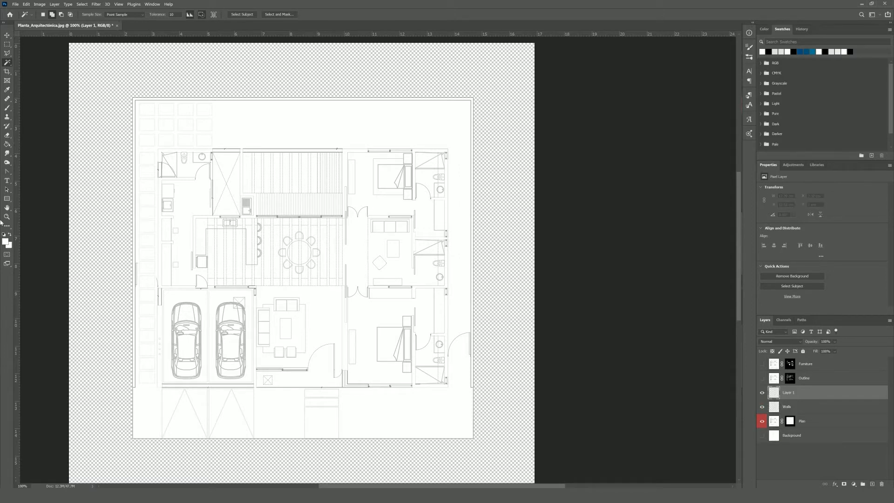
pyautogui.click(8, 244)
pyautogui.click(613, 121)
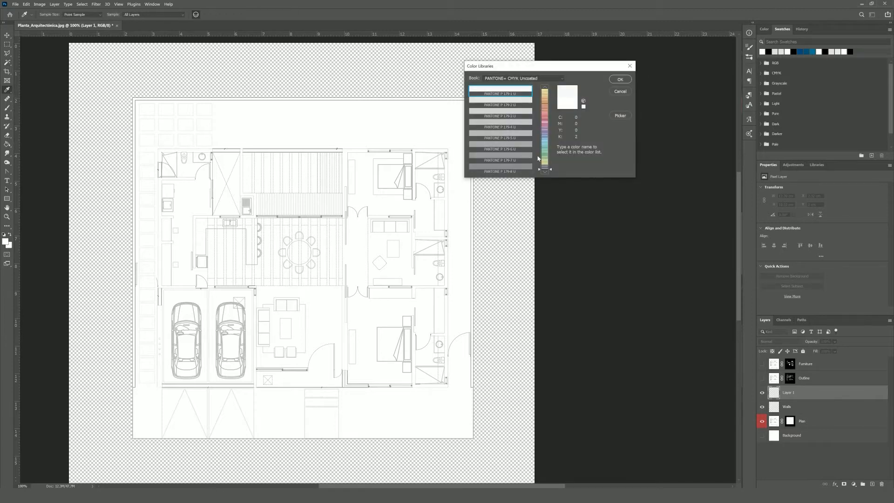
pyautogui.scroll(-2, 541, 164)
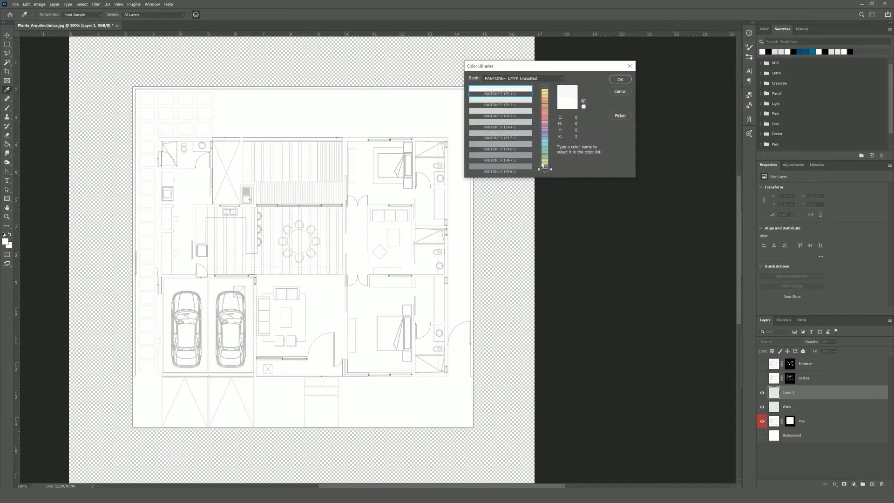
pyautogui.moveTo(550, 158); pyautogui.dragTo(552, 145)
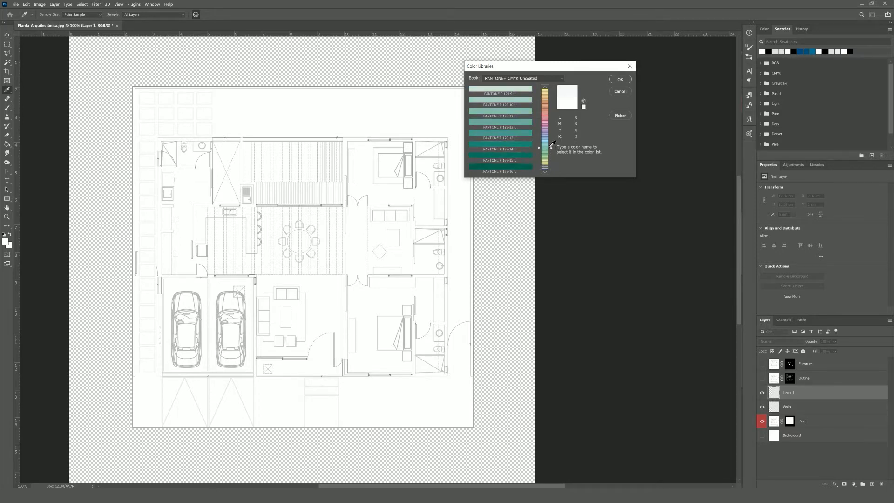
pyautogui.click(520, 165)
pyautogui.moveTo(551, 149); pyautogui.dragTo(552, 147)
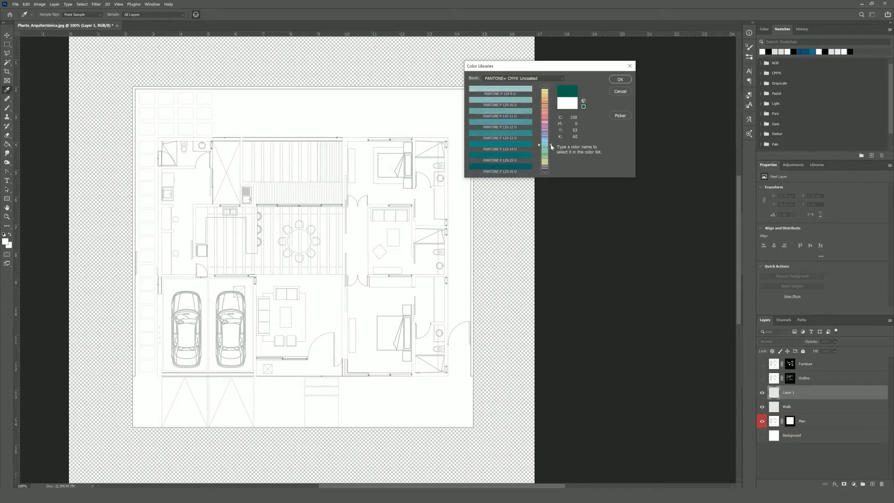
pyautogui.click(525, 166)
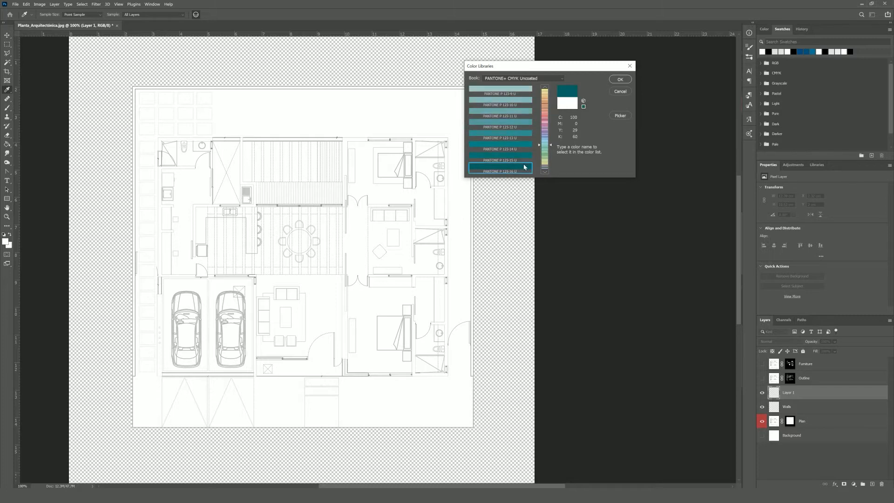
pyautogui.click(619, 80)
# Fill the new layer with the teal background color and clip it to the Walls layer
pyautogui.press('w')
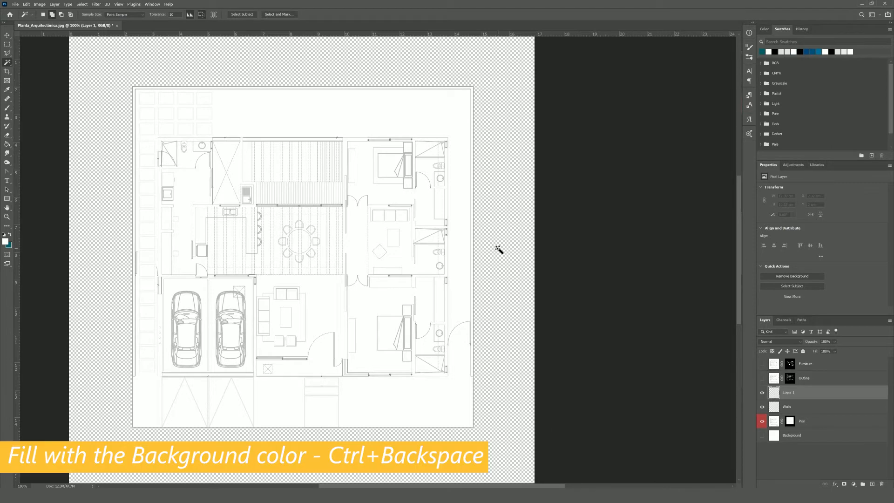
pyautogui.hotkey('ctrl', 'BackSpace')
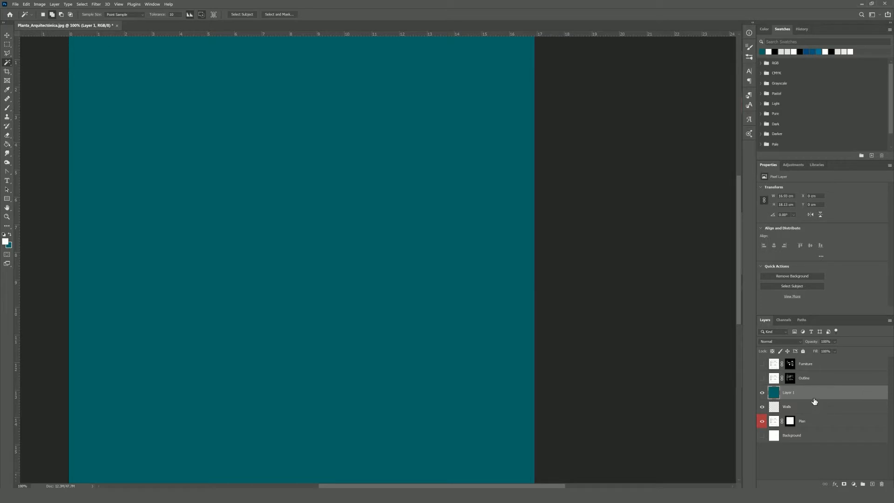
pyautogui.keyDown('alt'); pyautogui.click(814, 399); pyautogui.keyUp('alt')
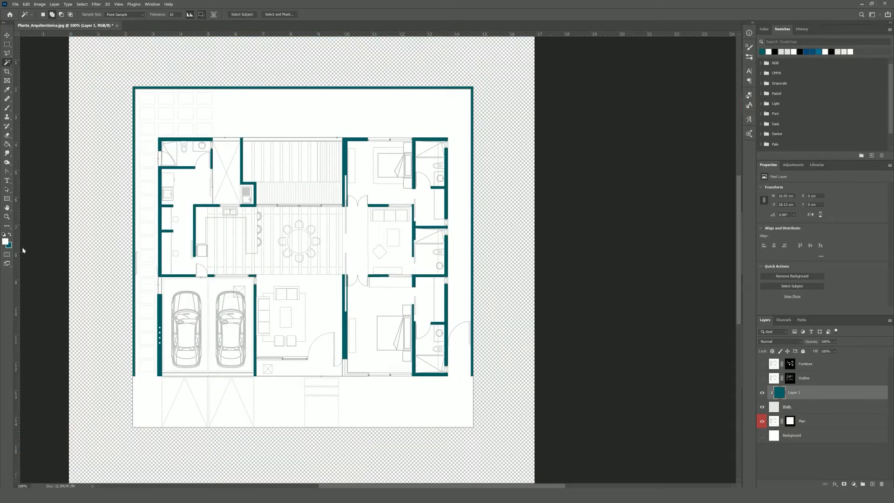
# Set the background color to the darker teal #004a57 and refill the clipped color layer with it
pyautogui.click(8, 246)
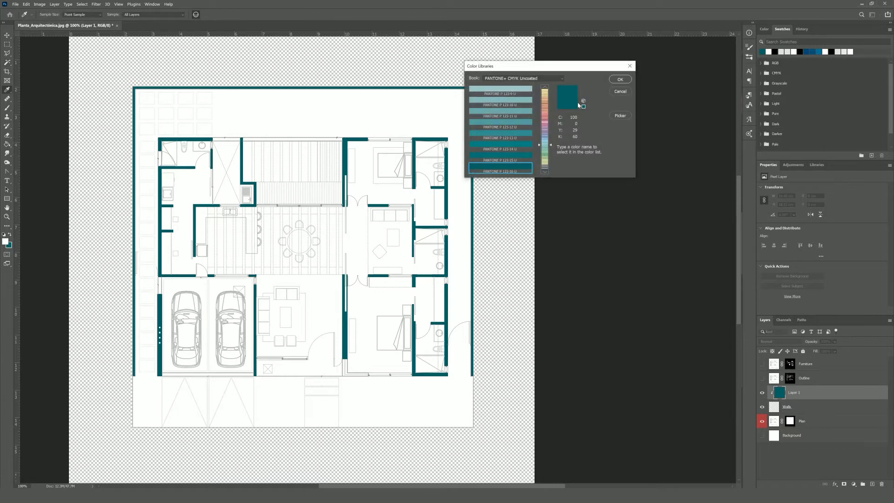
pyautogui.click(620, 116)
pyautogui.click(515, 141)
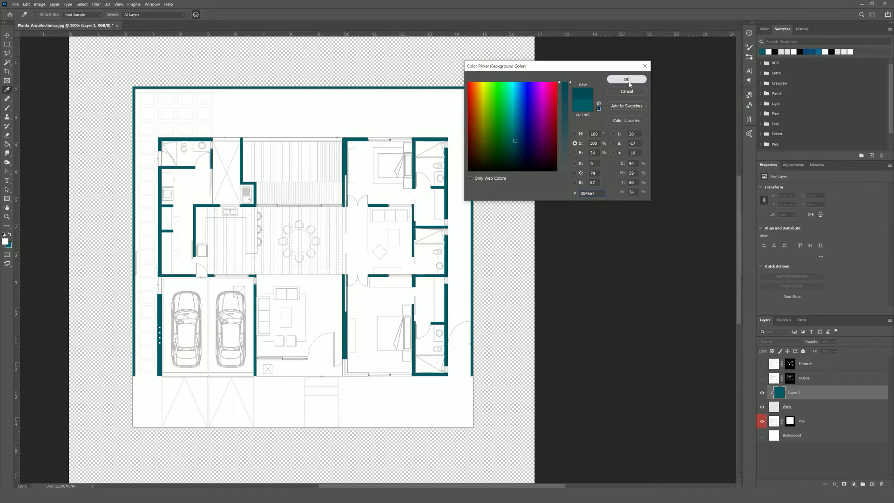
pyautogui.click(628, 82)
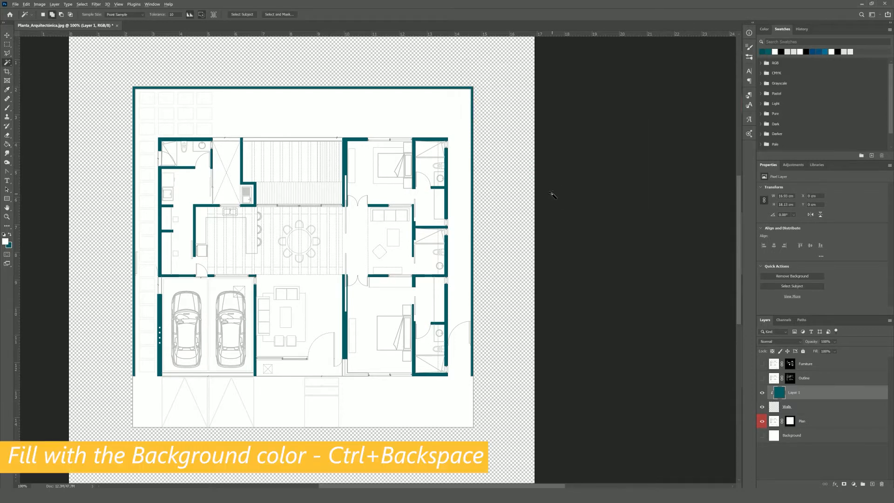
pyautogui.hotkey('ctrl', 'BackSpace')
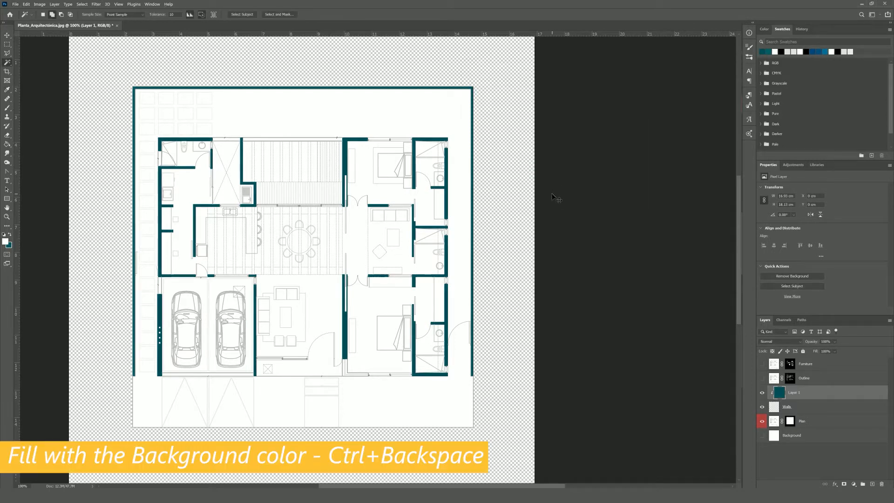
pyautogui.click(808, 409)
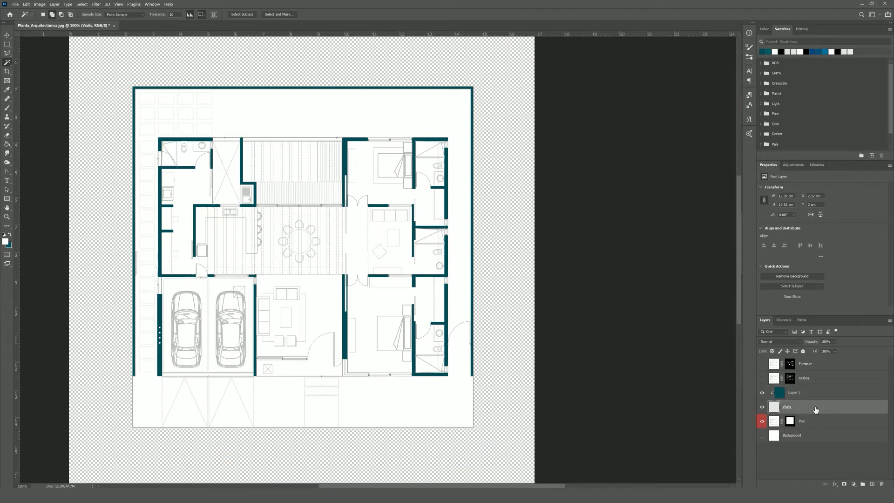
pyautogui.doubleClick(816, 409)
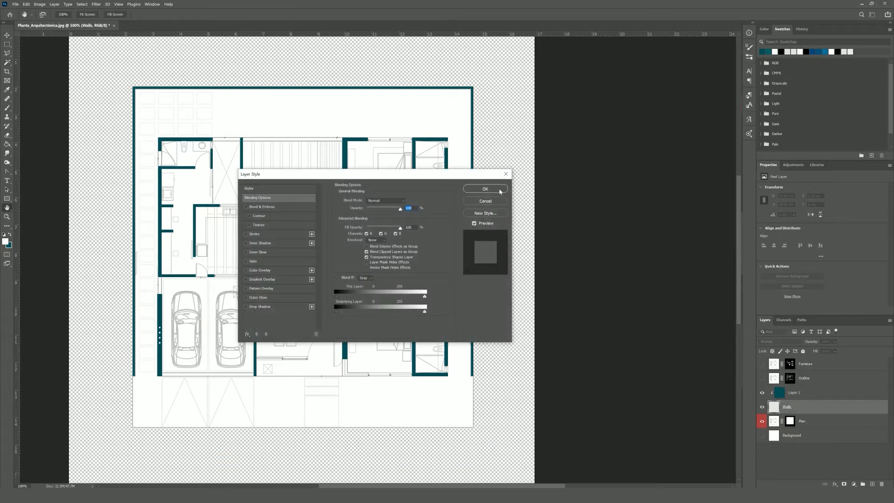
pyautogui.click(485, 189)
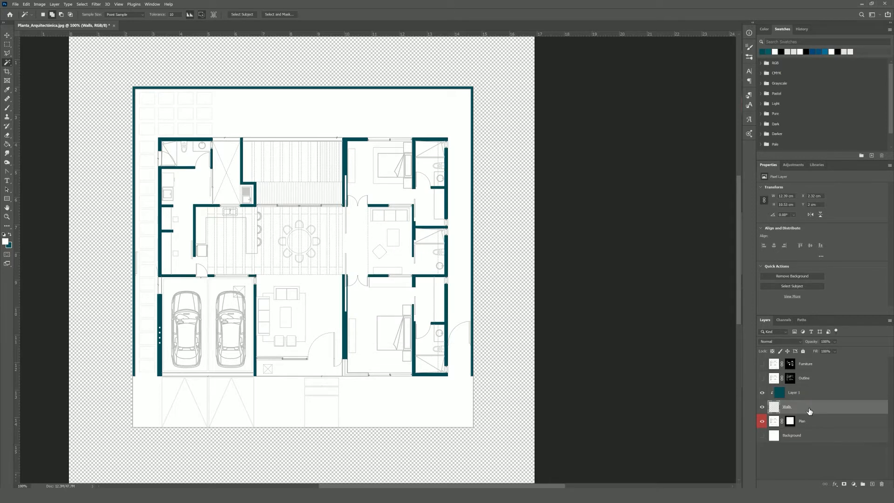
# Add a Pattern Overlay with the diagonal line pattern to the Walls layer, at about 124% scale and 40% opacity
pyautogui.rightClick(809, 411)
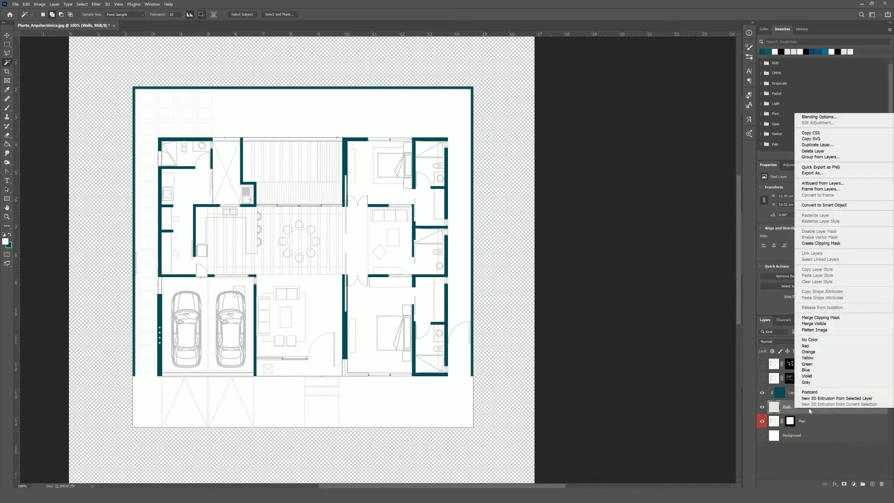
pyautogui.click(818, 116)
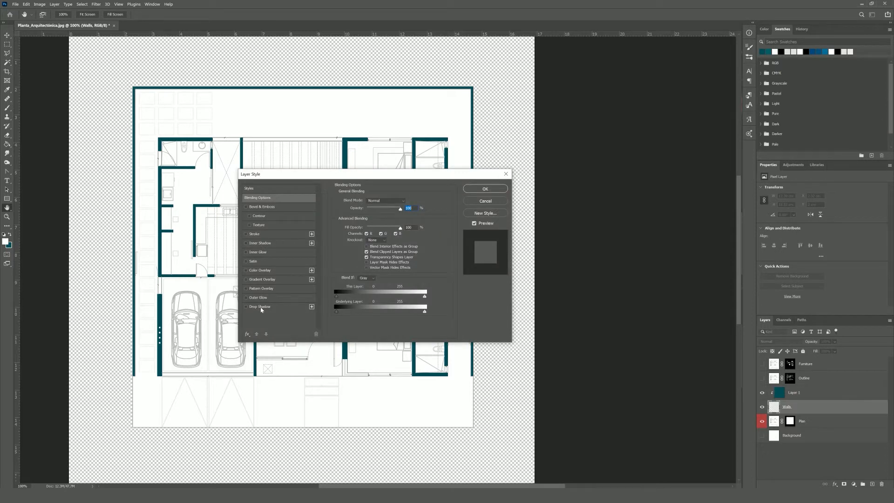
pyautogui.click(260, 289)
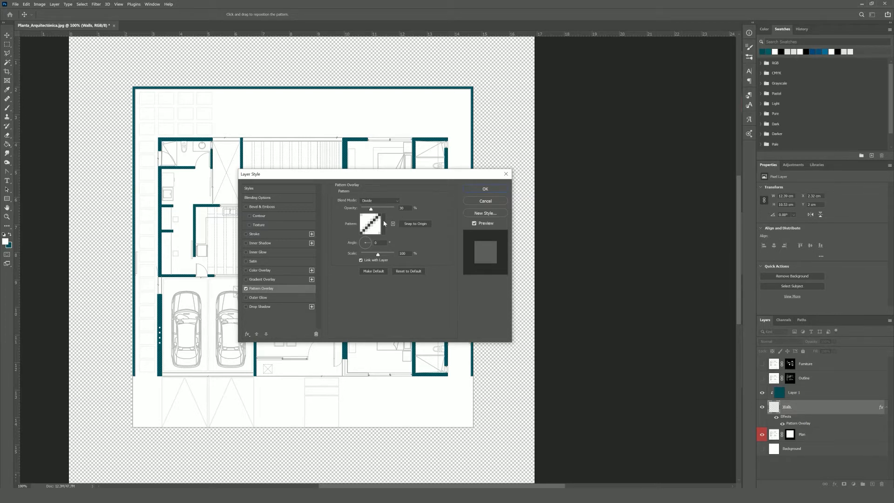
pyautogui.click(384, 223)
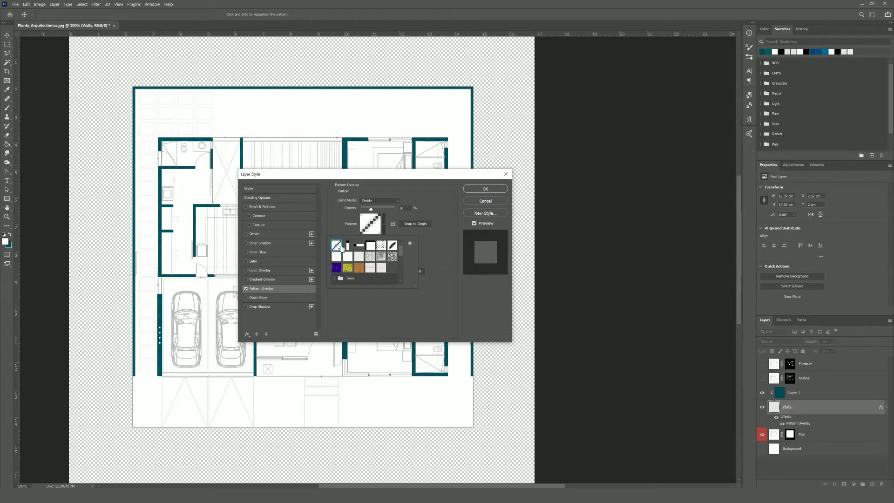
pyautogui.click(432, 244)
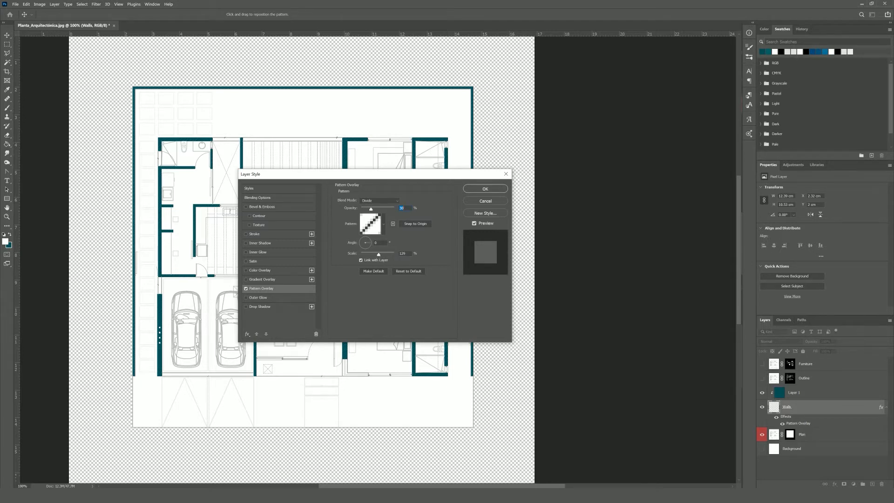
pyautogui.write('40')
# Add a black 2 px Stroke positioned Outside to the Walls layer style
pyautogui.click(274, 234)
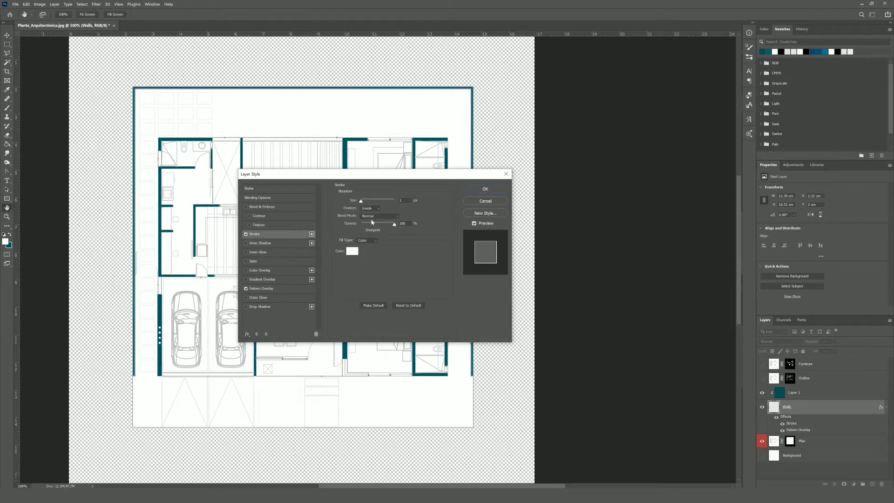
pyautogui.click(351, 251)
pyautogui.moveTo(487, 163); pyautogui.dragTo(443, 202)
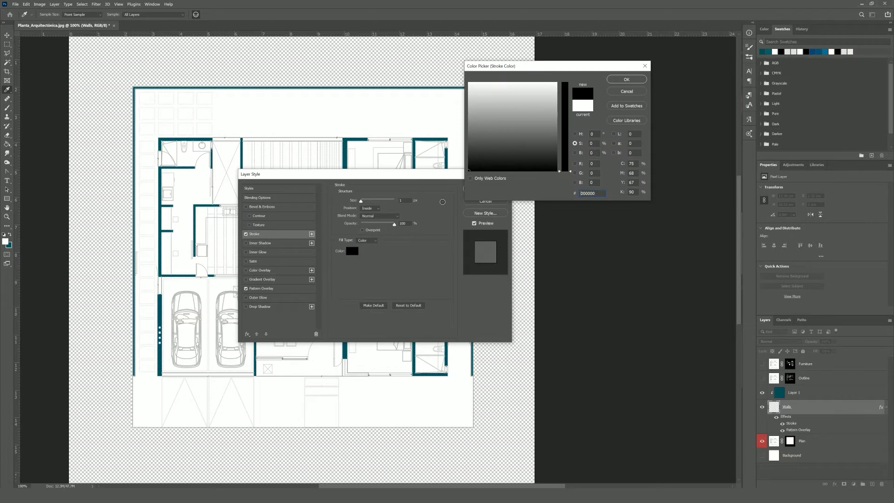
pyautogui.click(626, 79)
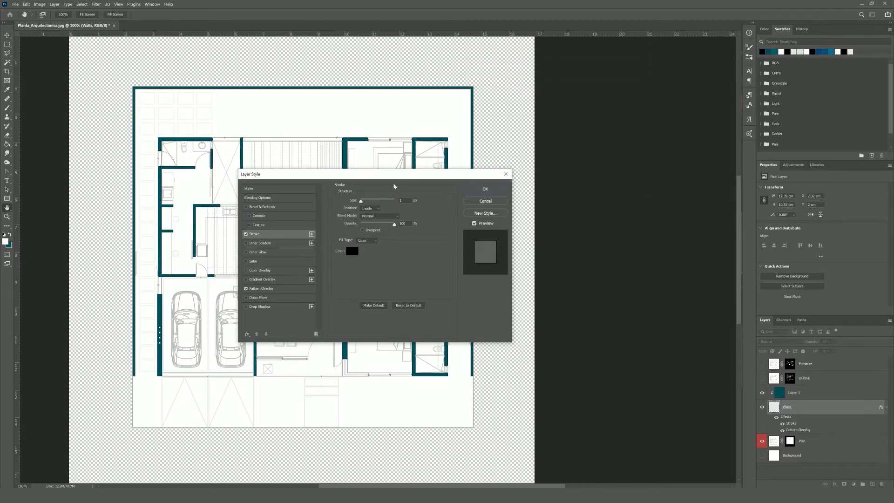
pyautogui.click(371, 209)
pyautogui.click(369, 209)
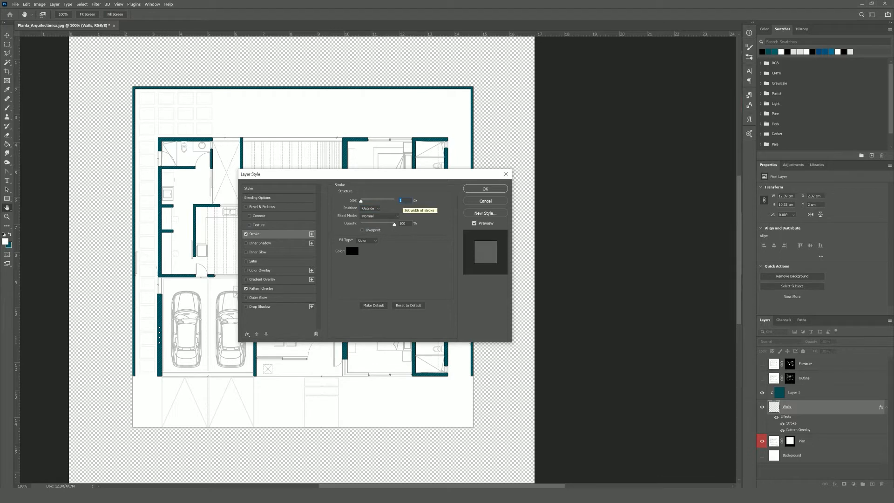
pyautogui.press('Up')
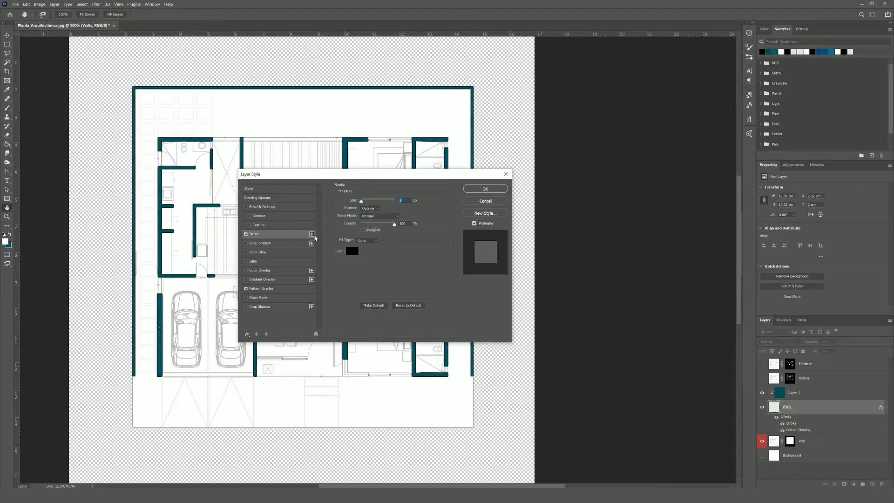
# Add a second Stroke to Walls, positioned Inside and colored white, and apply the layer style
pyautogui.click(312, 234)
pyautogui.click(368, 208)
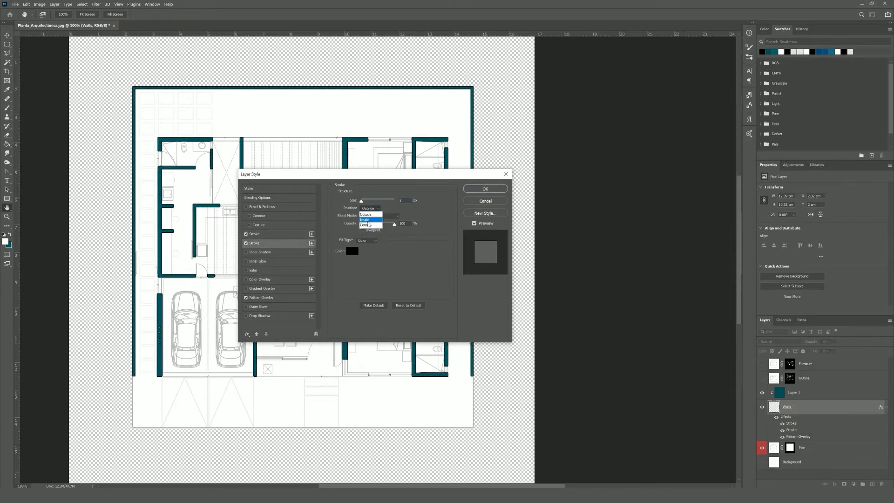
pyautogui.click(372, 220)
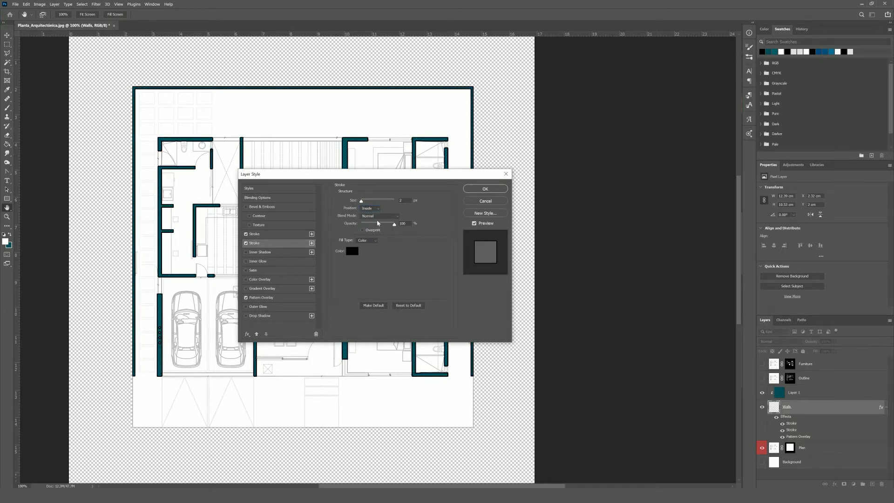
pyautogui.click(352, 252)
pyautogui.moveTo(474, 161); pyautogui.dragTo(458, 60)
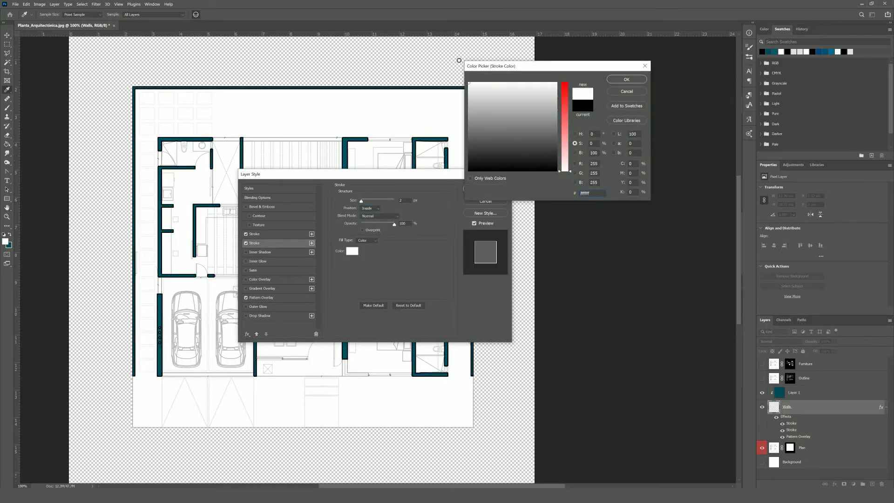
pyautogui.click(624, 81)
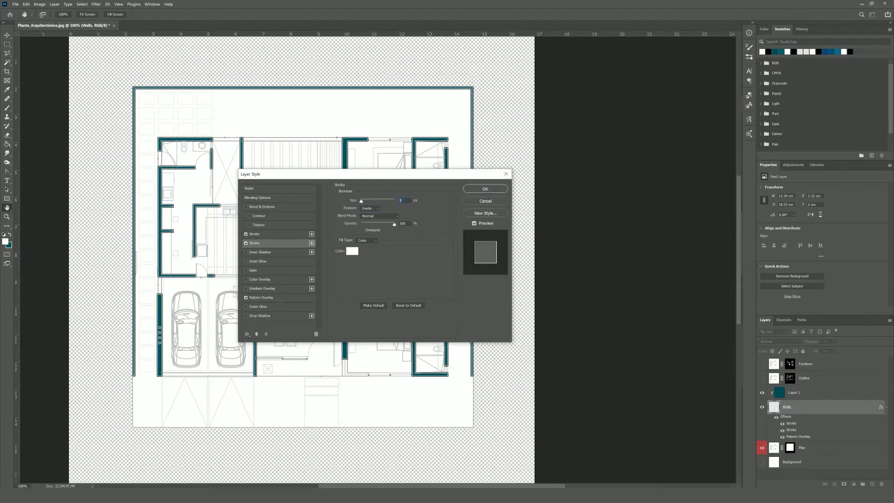
pyautogui.click(485, 188)
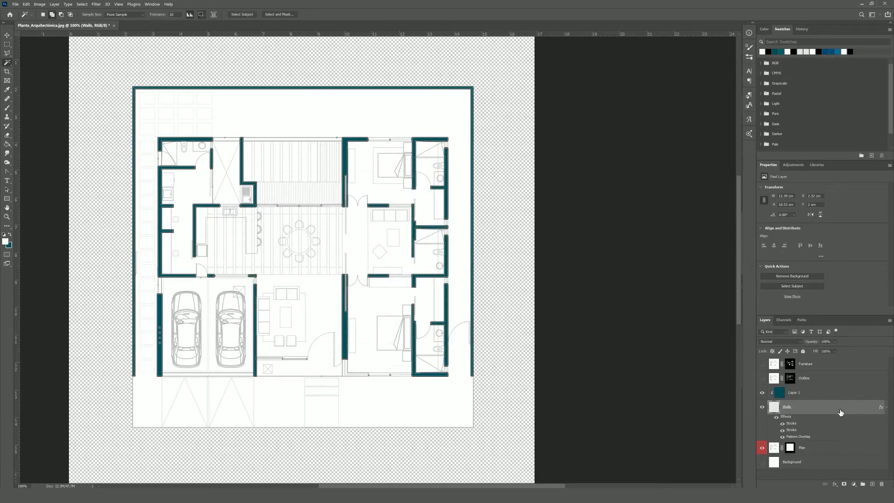
# Group Layer 1 and the Walls layer as Walls, label the group blue, and make the Background layer visible
pyautogui.keyDown('shift'); pyautogui.click(812, 396); pyautogui.keyUp('shift')
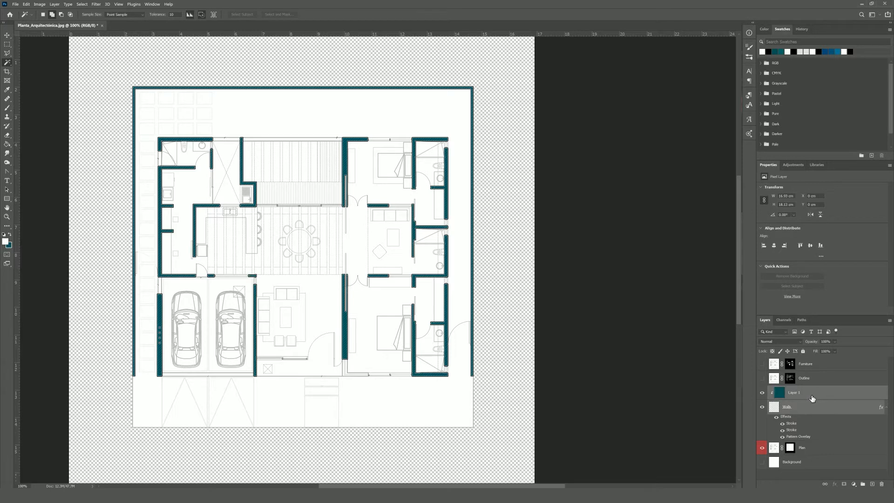
pyautogui.hotkey('ctrl', 'g')
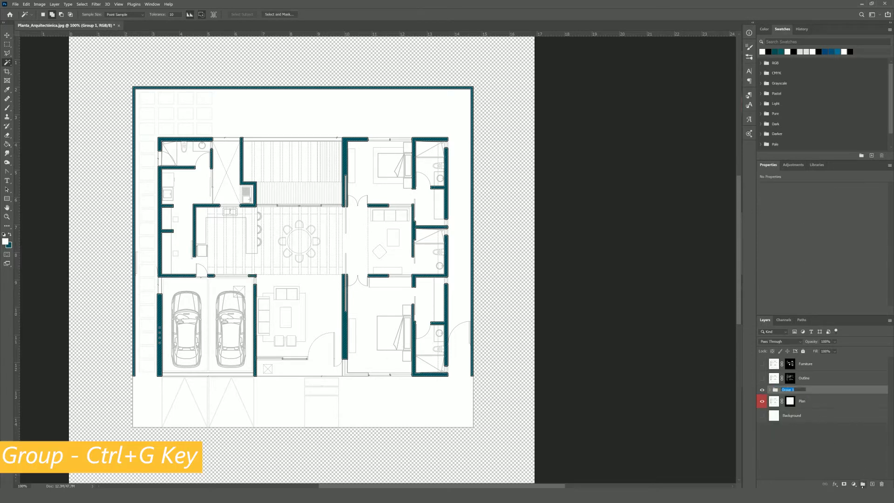
pyautogui.press('Return')
pyautogui.rightClick(803, 396)
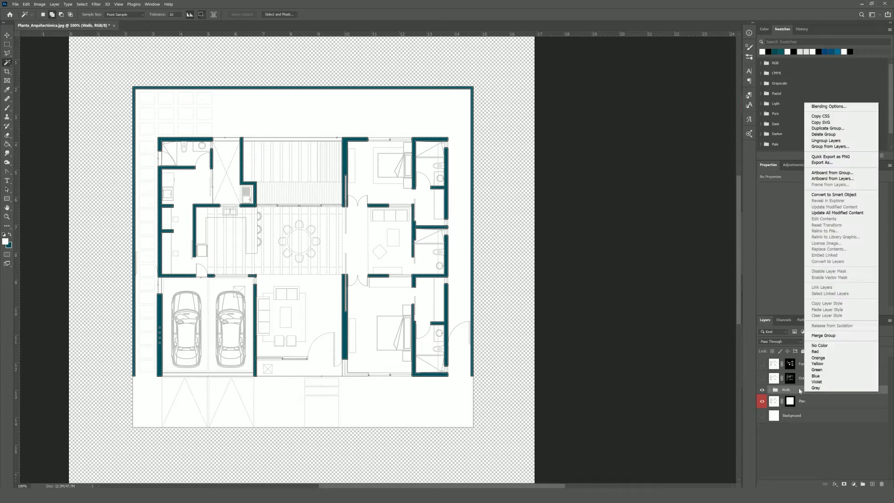
pyautogui.click(812, 376)
pyautogui.click(762, 415)
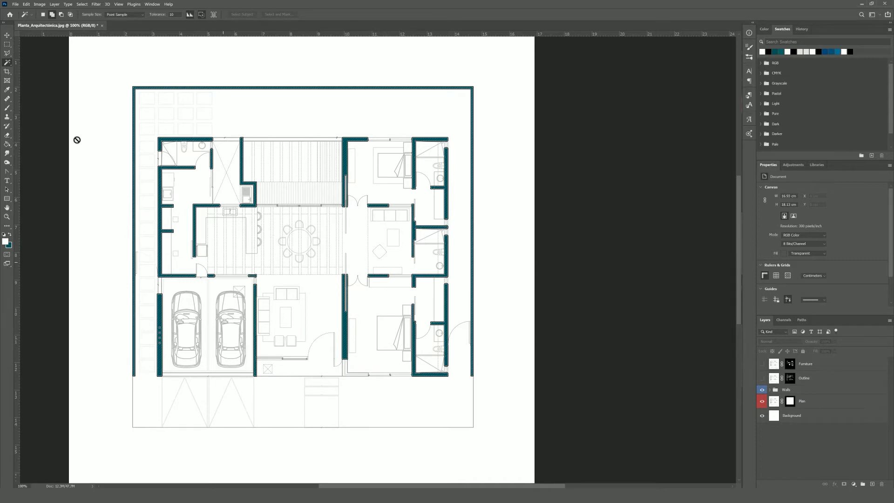
# Open the concrete, ceramic tiles, lawn grass and wood2.jpg texture images from the project's Image folder
pyautogui.click(16, 4)
pyautogui.click(28, 18)
pyautogui.click(301, 68)
pyautogui.keyDown('ctrl'); pyautogui.click(158, 58); pyautogui.keyUp('ctrl')
pyautogui.keyDown('ctrl'); pyautogui.click(122, 56); pyautogui.keyUp('ctrl')
pyautogui.keyDown('ctrl'); pyautogui.click(86, 58); pyautogui.keyUp('ctrl')
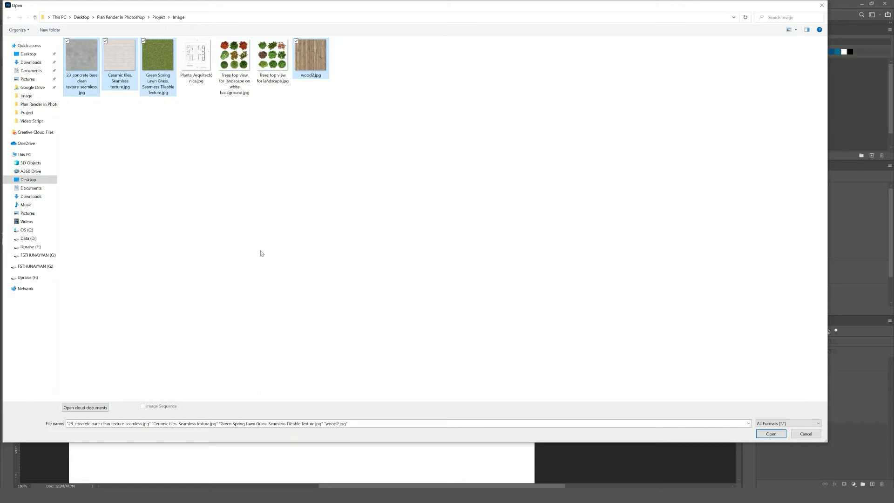
pyautogui.click(771, 433)
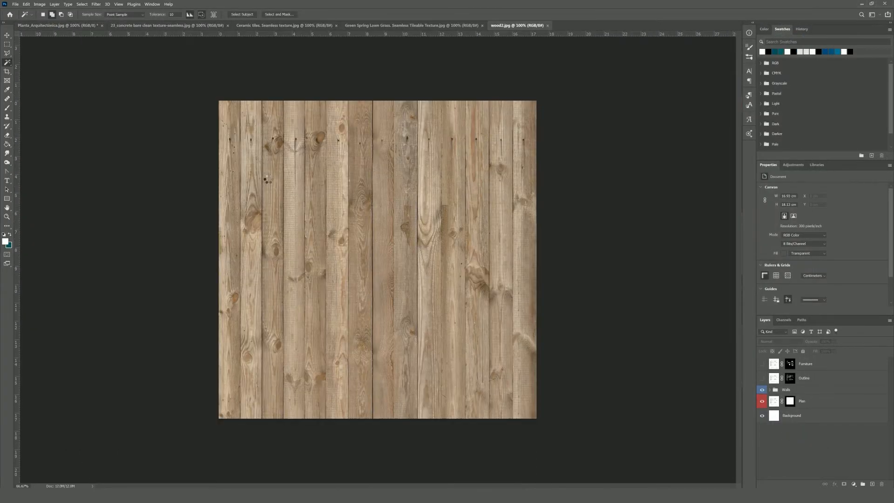
# Define the concrete texture as a pattern with a shortened name and close its file
pyautogui.click(140, 25)
pyautogui.press('v')
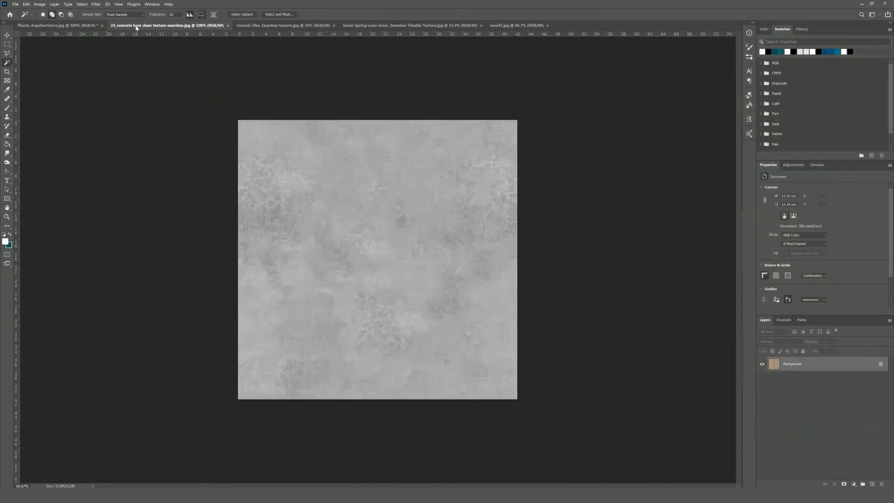
pyautogui.click(26, 4)
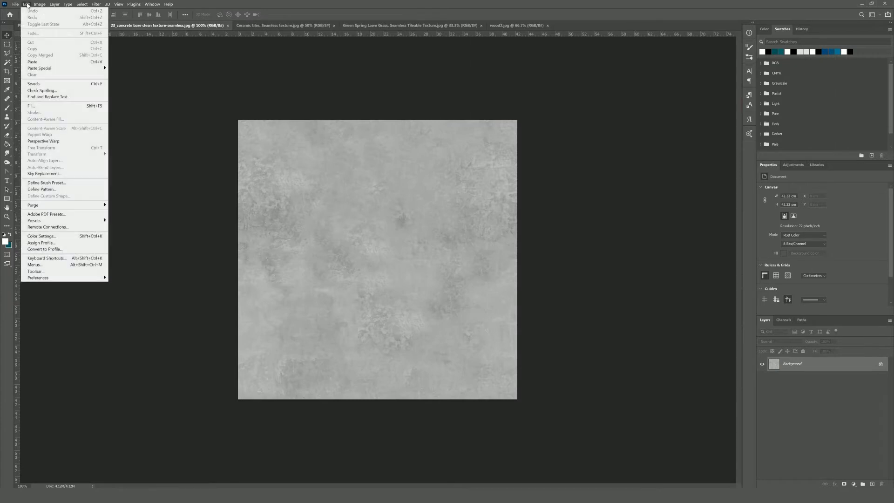
pyautogui.click(47, 189)
pyautogui.moveTo(415, 164); pyautogui.dragTo(412, 163)
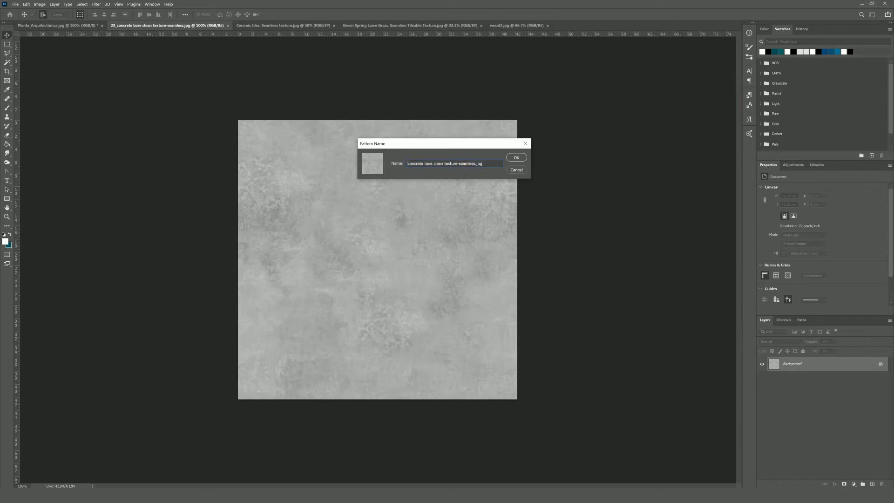
pyautogui.moveTo(475, 163); pyautogui.dragTo(408, 163)
pyautogui.press('BackSpace')
pyautogui.click(516, 160)
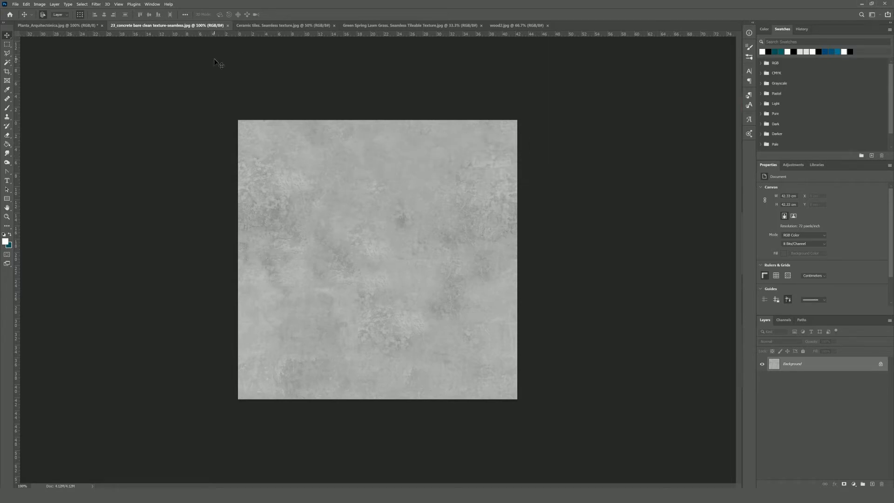
pyautogui.hotkey('ctrl', 'w')
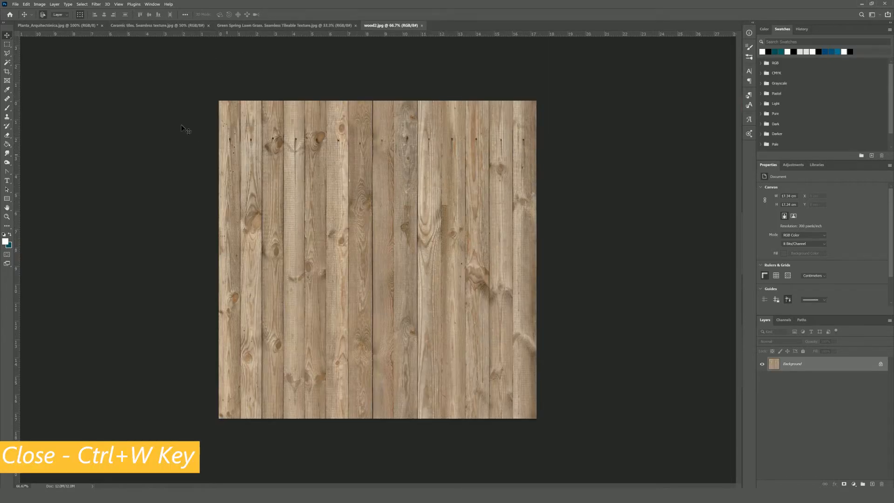
# Define the wood2.jpg texture as a pattern named Wood.jpg and close its file
pyautogui.click(30, 4)
pyautogui.click(60, 191)
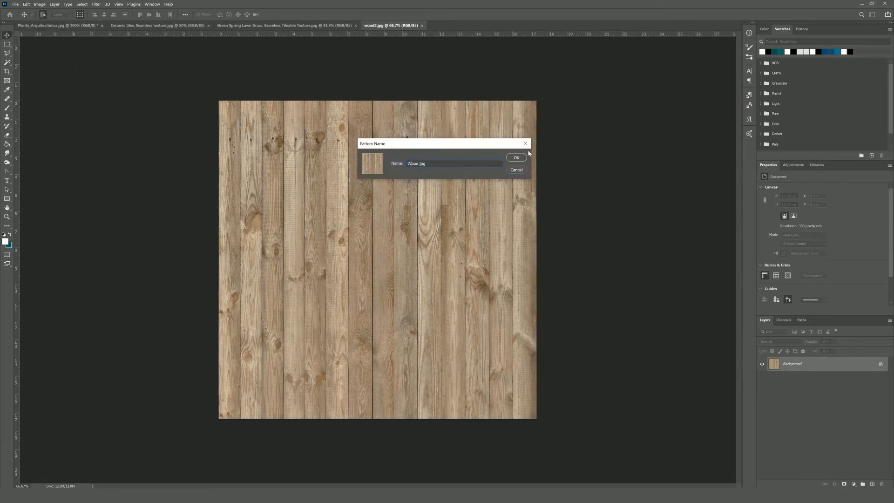
pyautogui.click(516, 157)
pyautogui.click(422, 26)
# Define the lawn grass texture as a pattern with a shortened name and close its file
pyautogui.click(26, 5)
pyautogui.click(61, 191)
pyautogui.moveTo(408, 163); pyautogui.dragTo(479, 163)
pyautogui.press('BackSpace')
pyautogui.press('BackSpace')
pyautogui.press('BackSpace')
pyautogui.click(516, 159)
pyautogui.click(356, 26)
# Define the ceramic tile texture as a pattern named Ceramic tiles.jpg and close its file
pyautogui.click(26, 4)
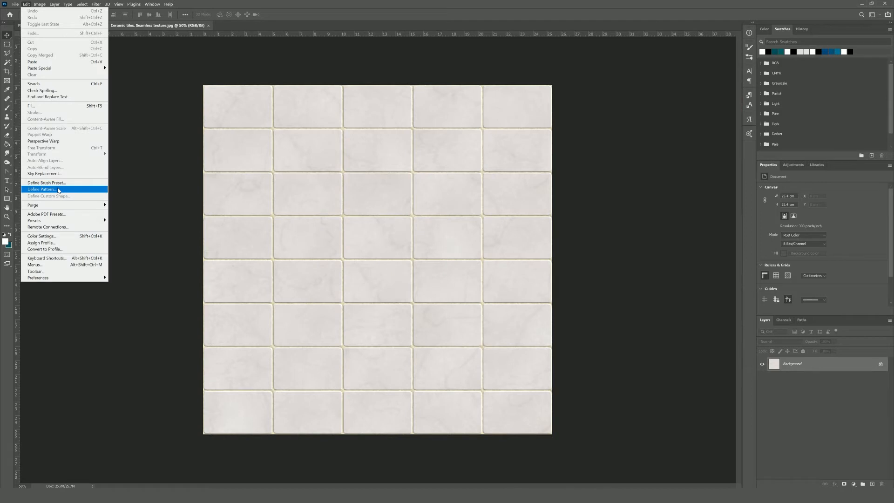
pyautogui.click(59, 191)
pyautogui.click(431, 164)
pyautogui.moveTo(450, 163); pyautogui.dragTo(431, 163)
pyautogui.press('BackSpace')
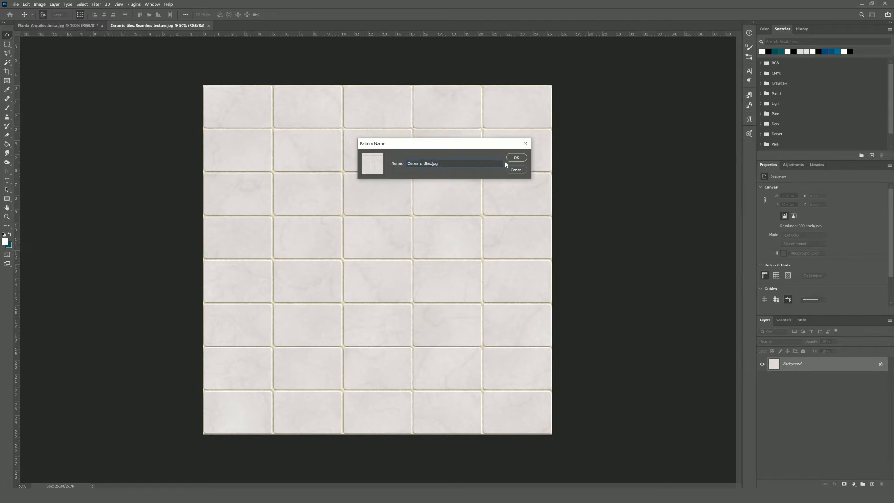
pyautogui.click(516, 158)
pyautogui.hotkey('ctrl', 'w')
pyautogui.scroll(1, 365, 246)
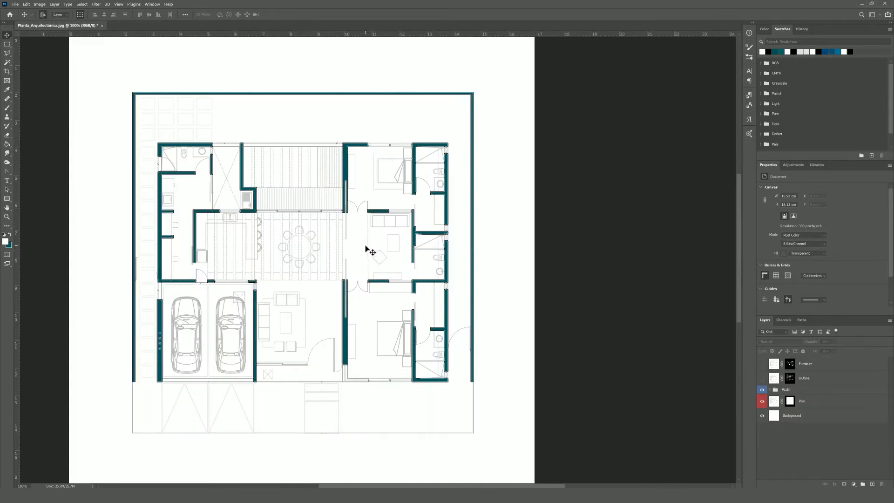
# On the Plan layer, select the floors of both bedrooms and the connected central living area with the Magic Wand
pyautogui.click(833, 402)
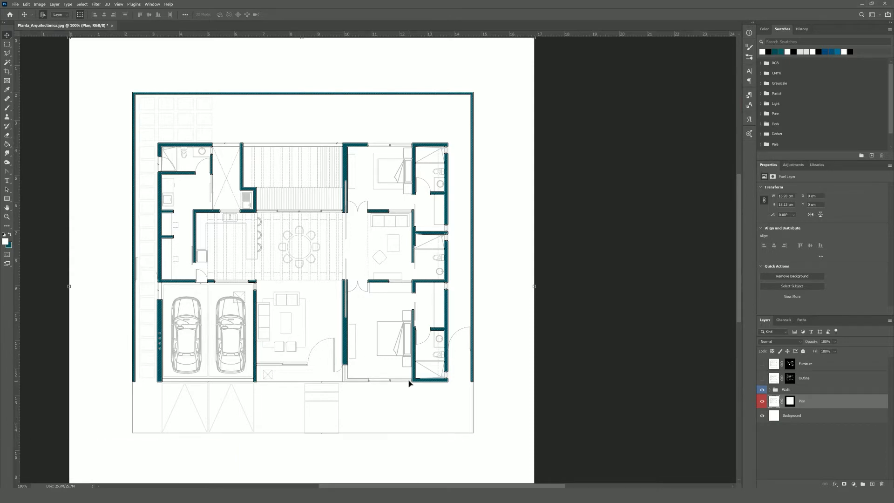
pyautogui.press('w')
pyautogui.click(364, 308)
pyautogui.click(362, 187)
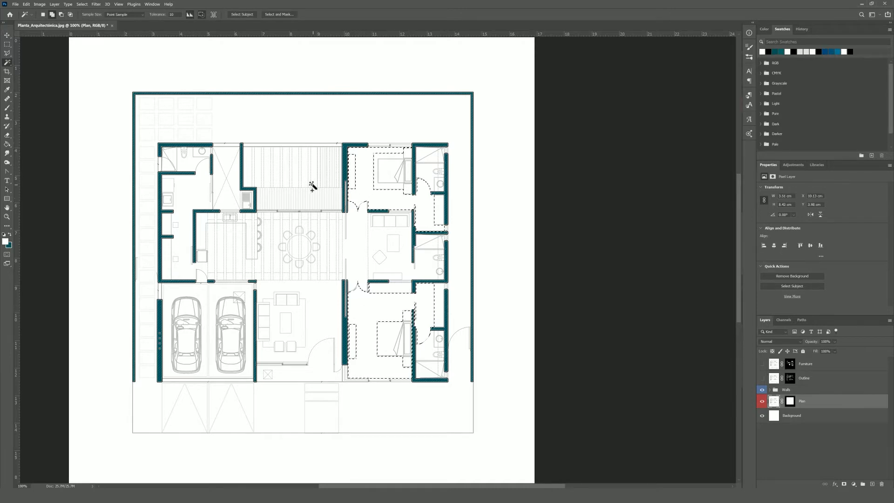
pyautogui.click(361, 229)
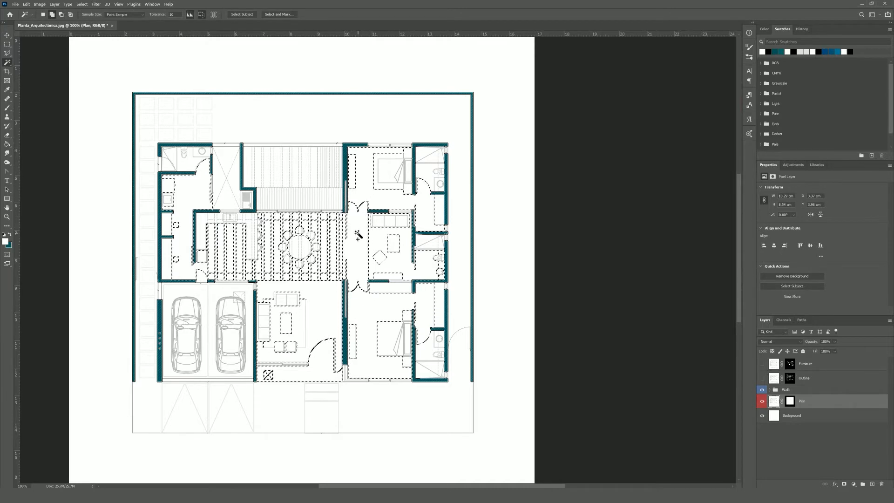
# Subtract the plan's left half and the central hallway and lounge from the selection with the Rectangular Marquee
pyautogui.press('m')
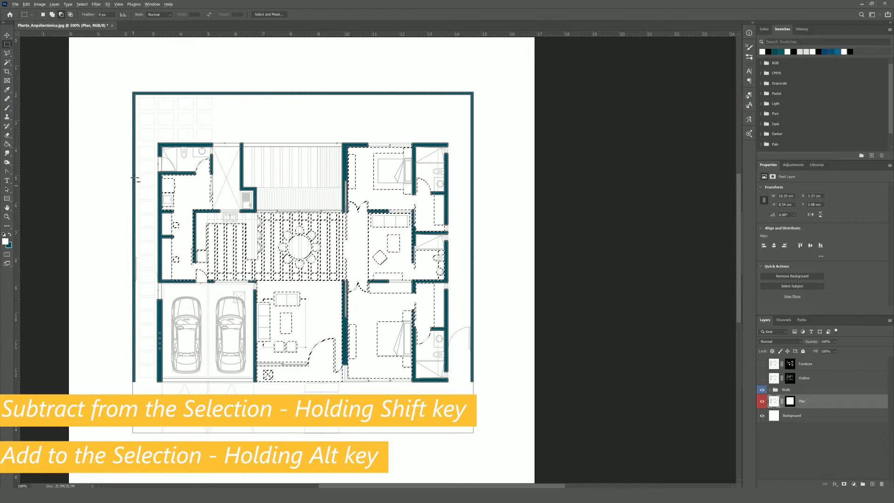
pyautogui.moveTo(145, 122); pyautogui.dragTo(345, 392)
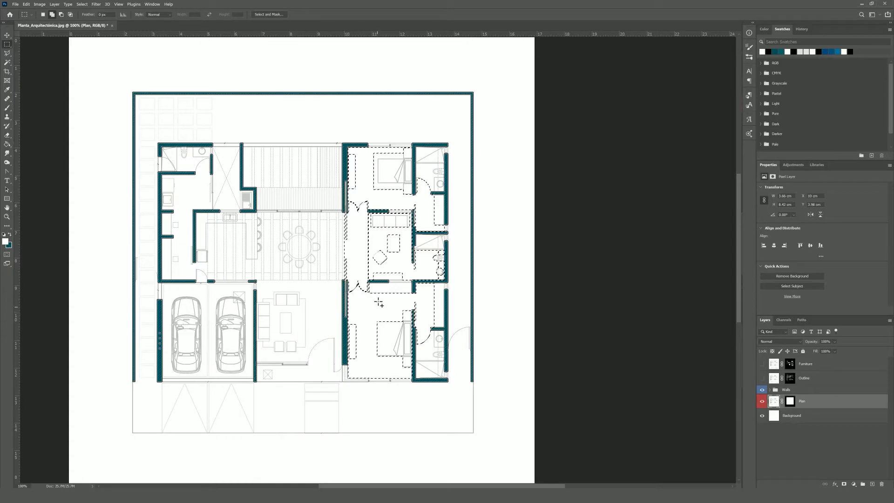
pyautogui.moveTo(343, 240); pyautogui.dragTo(375, 256)
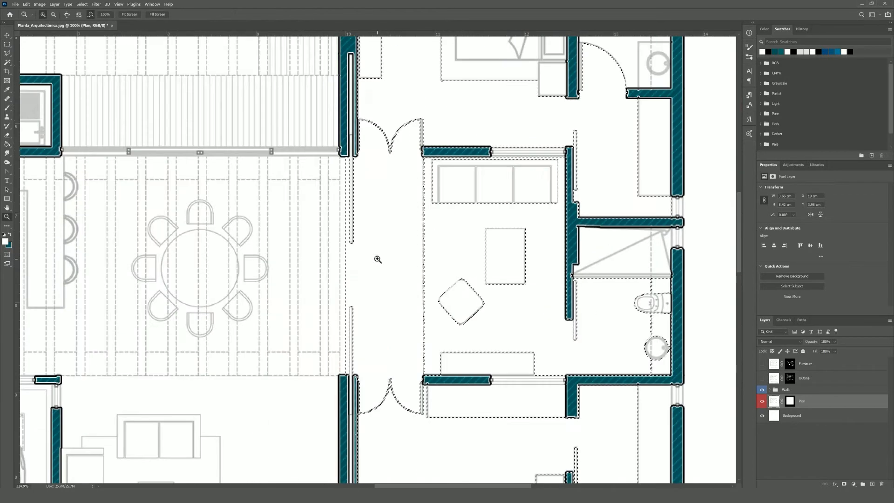
pyautogui.press('m')
pyautogui.moveTo(343, 157); pyautogui.dragTo(573, 378)
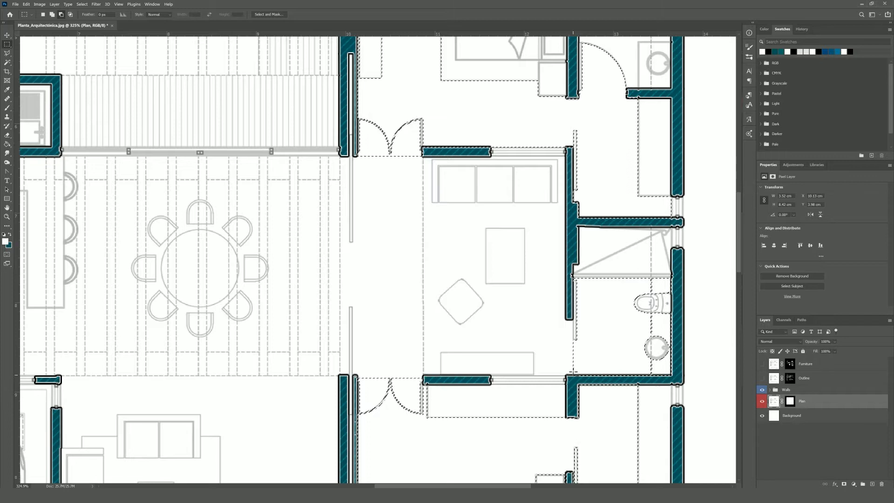
# Subtract the three bathrooms along the plan's right side from the floor selection
pyautogui.moveTo(575, 230); pyautogui.dragTo(675, 362)
pyautogui.scroll(-5, 675, 363)
pyautogui.moveTo(678, 440); pyautogui.dragTo(576, 352)
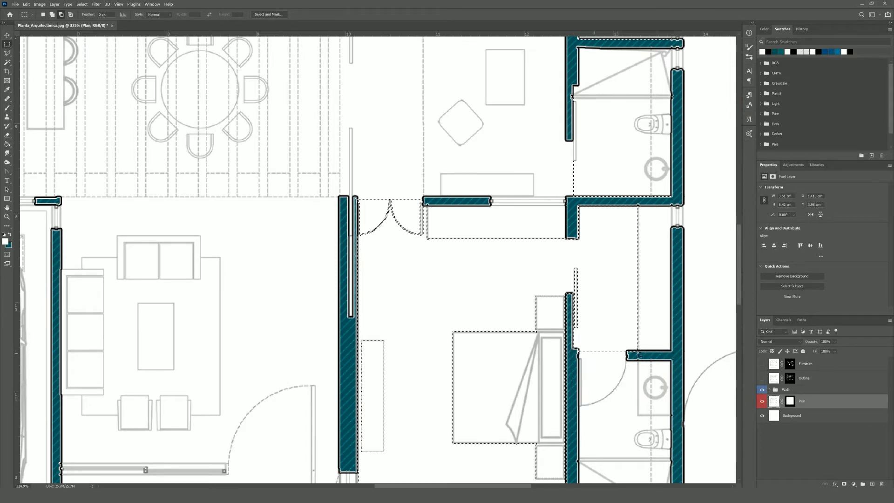
pyautogui.scroll(8, 658, 371)
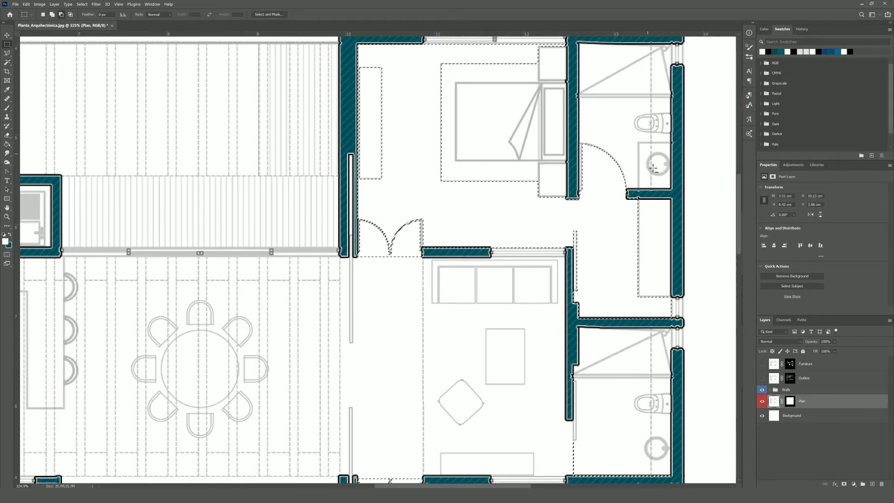
pyautogui.press('shift')
pyautogui.moveTo(679, 122); pyautogui.dragTo(577, 201)
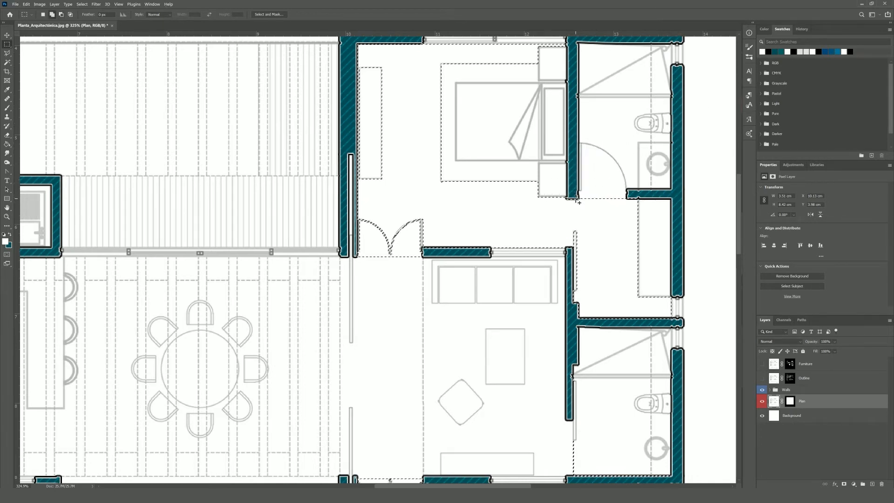
# Add the planked deck area between the upper walls, including its narrower lower strip, to the selection
pyautogui.scroll(-2, 555, 209)
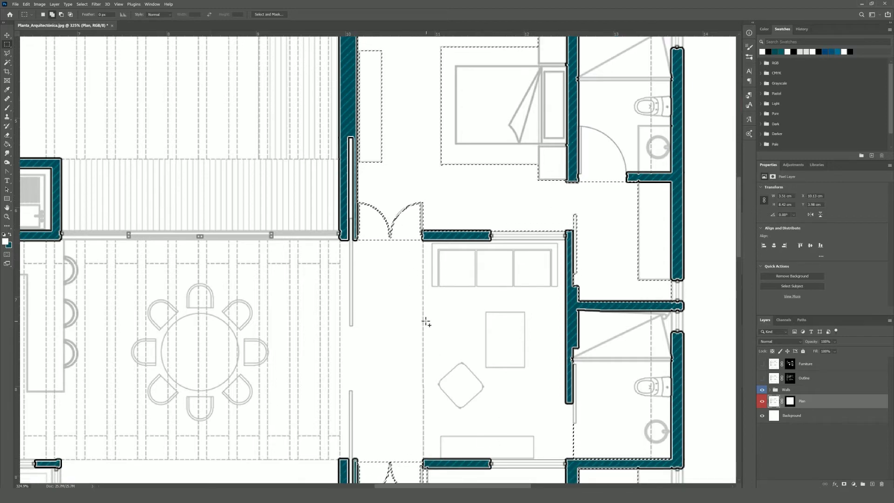
pyautogui.hscroll(-5, 466, 389)
pyautogui.scroll(4, 419, 325)
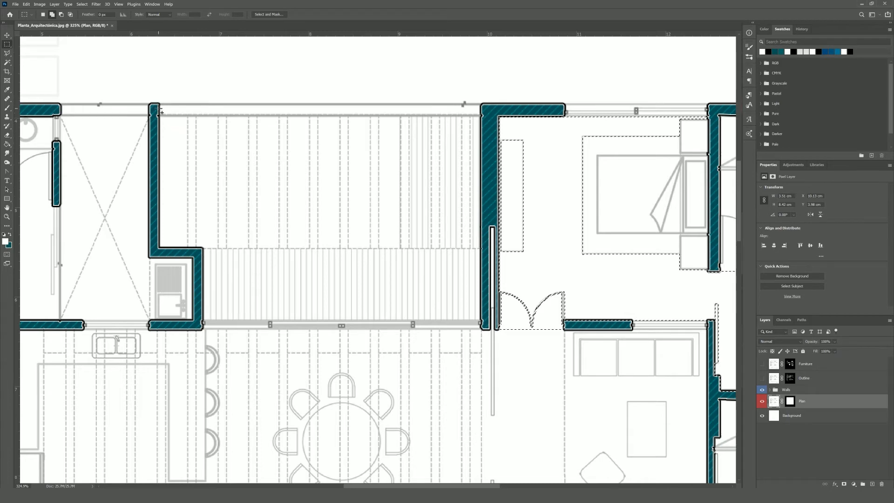
pyautogui.moveTo(160, 104); pyautogui.dragTo(481, 247)
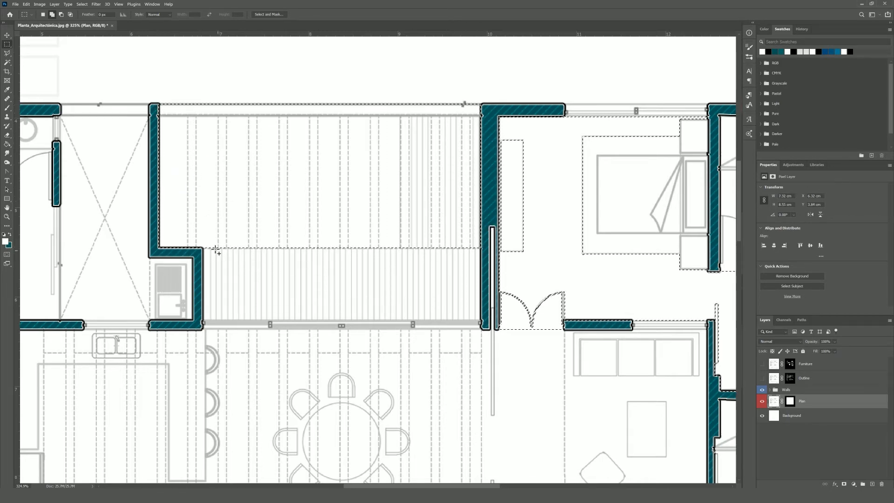
pyautogui.moveTo(202, 248); pyautogui.dragTo(482, 321)
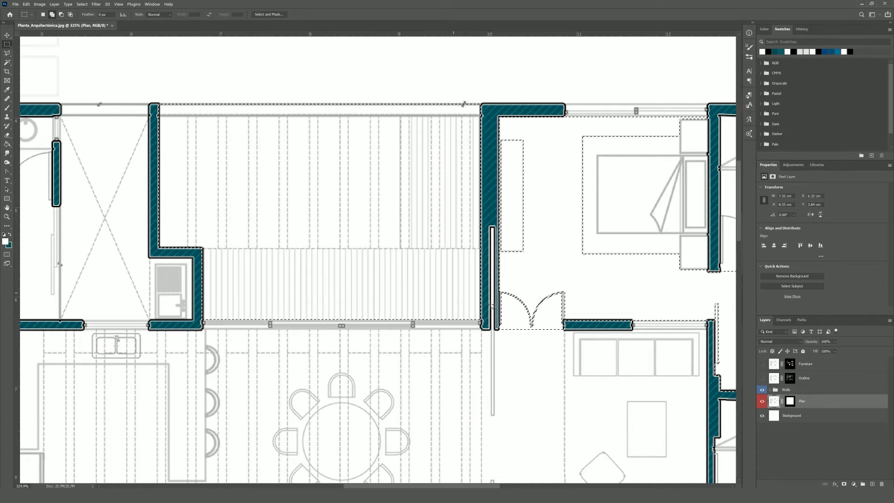
# Create a Pattern fill layer from the selection using the wood texture at 8% scale
pyautogui.click(854, 484)
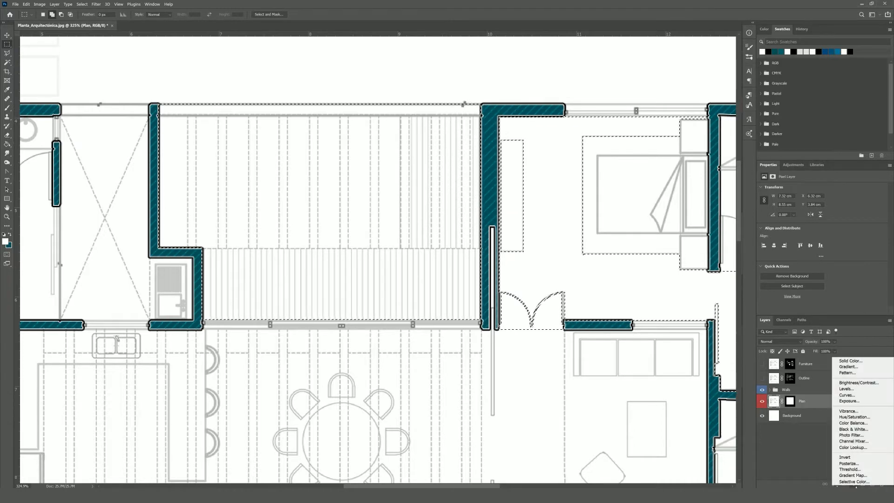
pyautogui.click(847, 372)
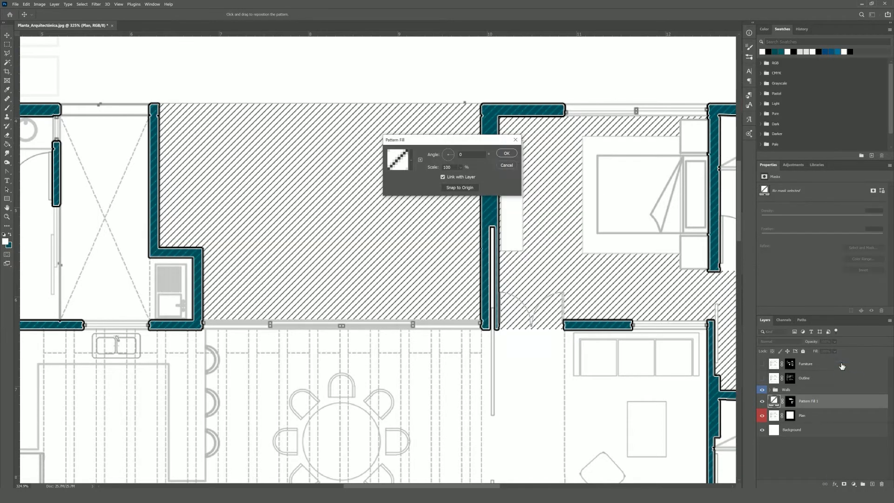
pyautogui.click(411, 160)
pyautogui.click(390, 212)
pyautogui.scroll(-3, 409, 212)
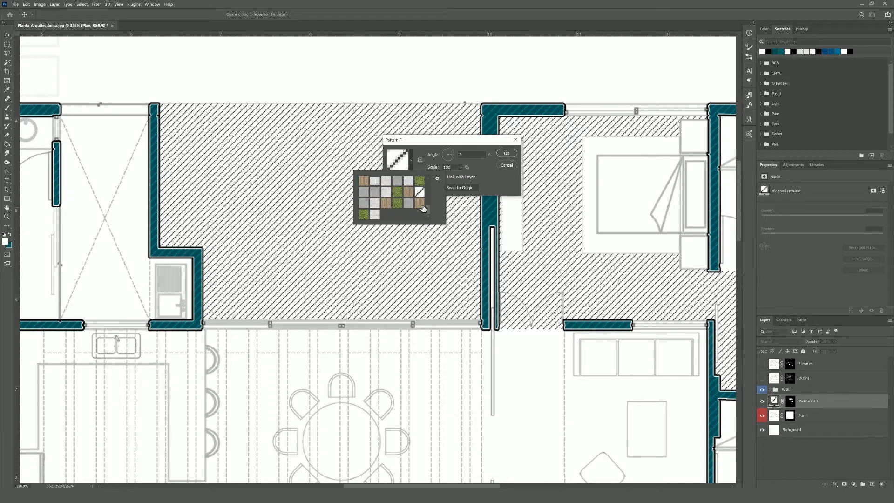
pyautogui.click(420, 203)
pyautogui.click(447, 166)
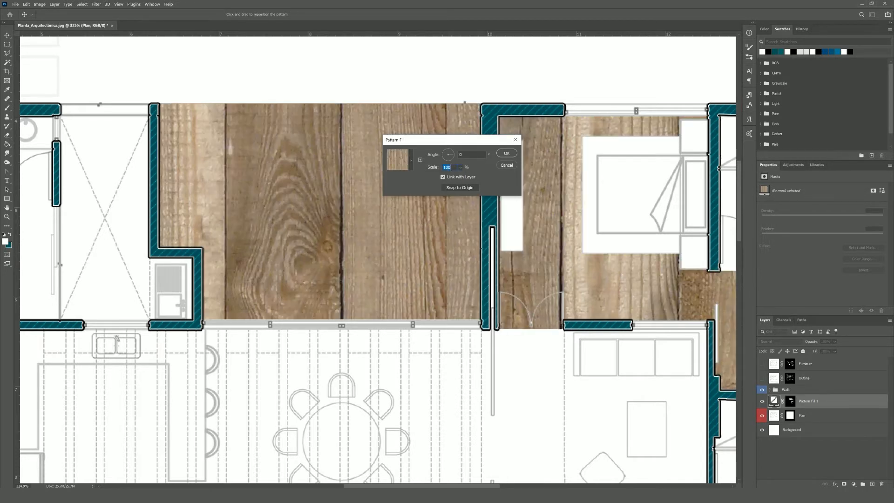
pyautogui.write('8')
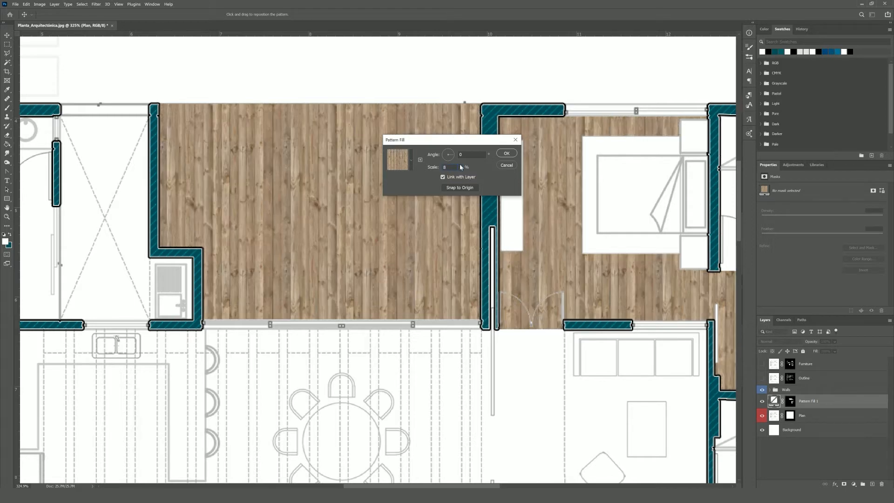
pyautogui.click(502, 156)
pyautogui.click(506, 153)
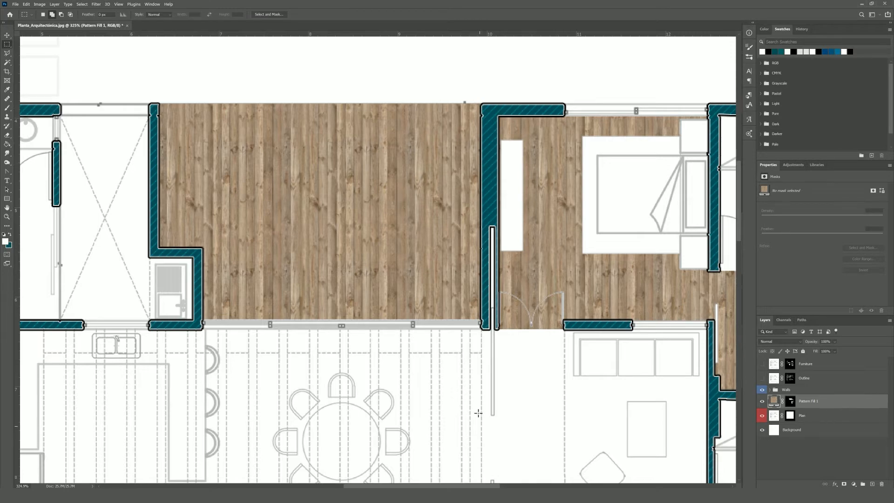
# Select the bathroom floors on the Plan layer with the Magic Wand
pyautogui.scroll(-2, 478, 413)
pyautogui.scroll(1, 476, 387)
pyautogui.hotkey('ctrl', '-')
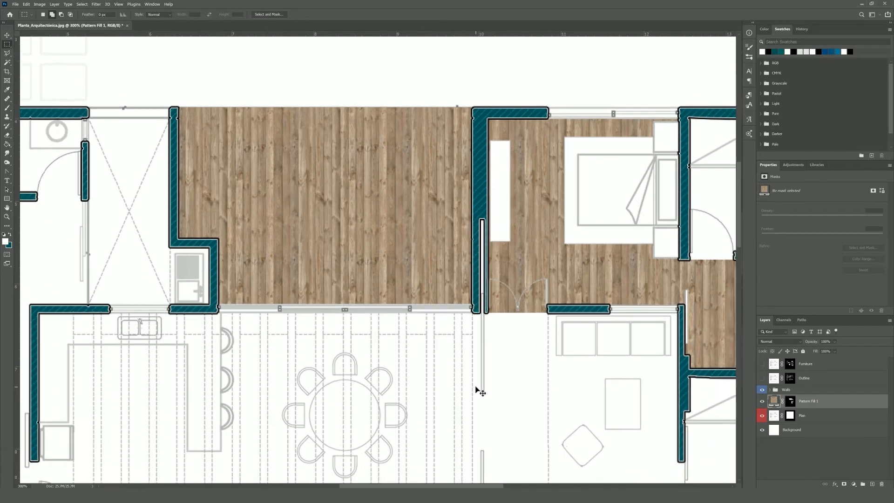
pyautogui.hotkey('ctrl', '-')
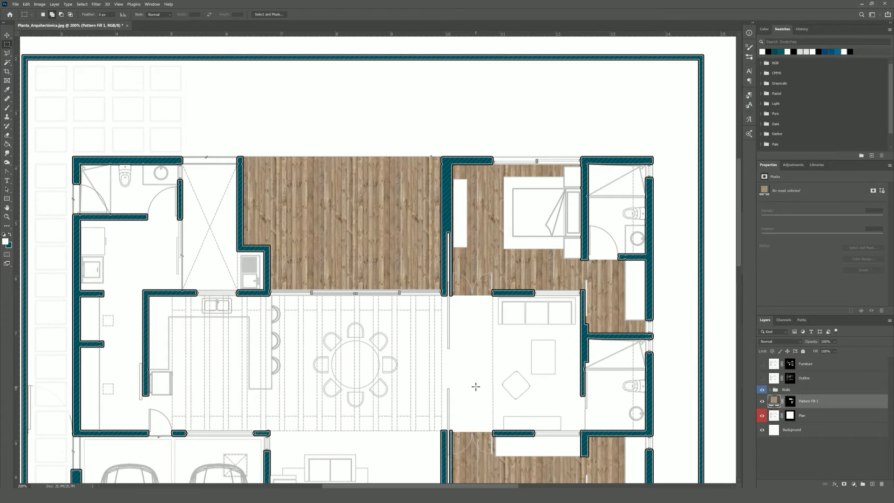
pyautogui.scroll(-5, 476, 387)
pyautogui.press('w')
pyautogui.click(814, 416)
pyautogui.click(601, 404)
pyautogui.scroll(6, 597, 402)
pyautogui.click(607, 180)
pyautogui.click(538, 381)
pyautogui.click(141, 170)
# Subtract the areas outside the bathrooms from the selection with the Rectangular Marquee
pyautogui.scroll(-2, 140, 170)
pyautogui.press('m')
pyautogui.moveTo(70, 201); pyautogui.dragTo(453, 360)
pyautogui.scroll(-1, 447, 209)
pyautogui.moveTo(436, 58); pyautogui.dragTo(585, 399)
pyautogui.scroll(1, 585, 396)
pyautogui.moveTo(576, 204); pyautogui.dragTo(634, 285)
pyautogui.scroll(-5, 484, 183)
pyautogui.moveTo(488, 183); pyautogui.dragTo(259, 428)
pyautogui.moveTo(413, 188); pyautogui.dragTo(584, 435)
pyautogui.moveTo(654, 214); pyautogui.dragTo(510, 298)
pyautogui.moveTo(572, 203); pyautogui.dragTo(633, 225)
pyautogui.scroll(4, 605, 224)
pyautogui.scroll(-3, 605, 223)
# Create a Pattern fill layer from the bathroom selection using the light tile texture
pyautogui.click(853, 484)
pyautogui.click(843, 376)
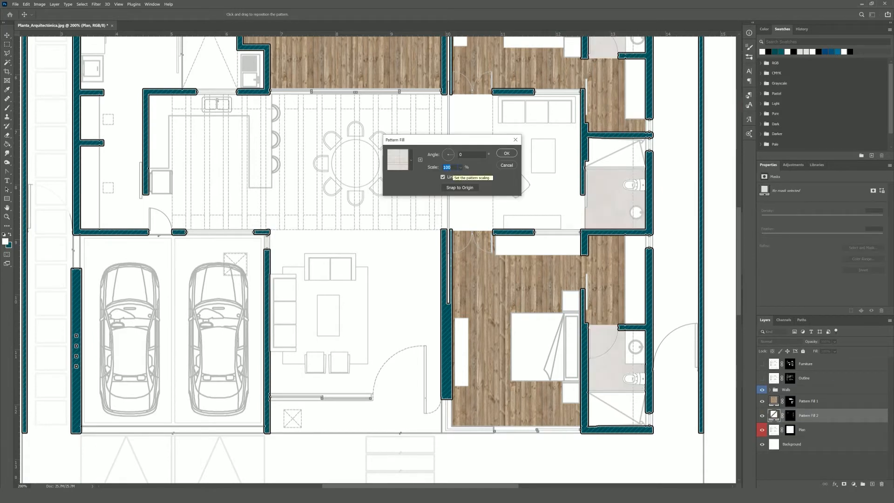
pyautogui.click(507, 153)
pyautogui.hotkey('ctrl', '-')
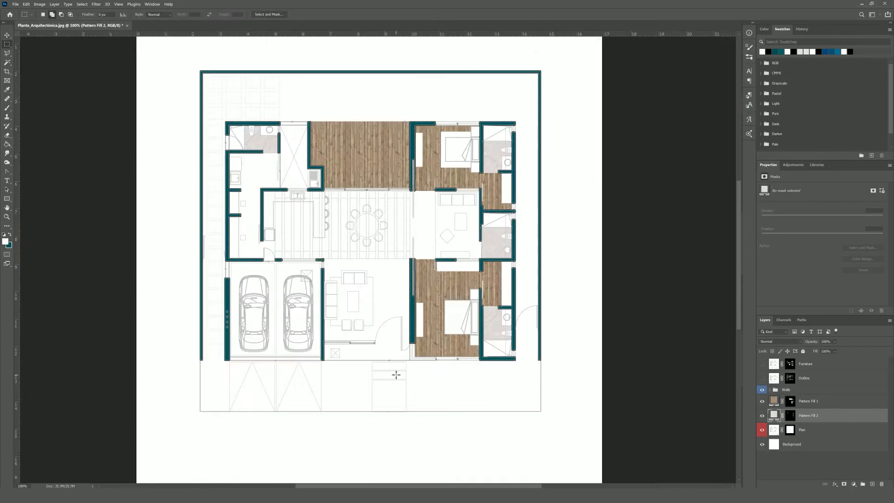
# Select the interior floor of the living, dining, kitchen and lounge areas on the Plan layer with the Magic Wand
pyautogui.scroll(1, 395, 370)
pyautogui.press('w')
pyautogui.hotkey('alt', '[')
pyautogui.click(383, 343)
pyautogui.scroll(1, 382, 343)
pyautogui.hotkey('ctrl', 'space')
pyautogui.moveTo(273, 161); pyautogui.dragTo(345, 161)
# Subtract the porch strip in front of the living room from the selection with the Rectangular Marquee
pyautogui.press('m')
pyautogui.moveTo(197, 233); pyautogui.dragTo(342, 340)
pyautogui.scroll(-5, 278, 265)
pyautogui.hotkey('ctrl', '1')
pyautogui.scroll(2, 419, 390)
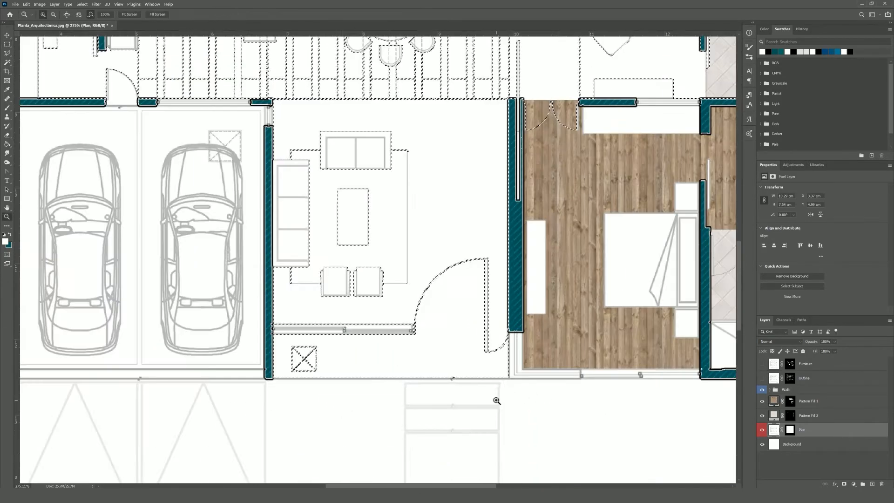
pyautogui.moveTo(527, 410); pyautogui.dragTo(485, 368)
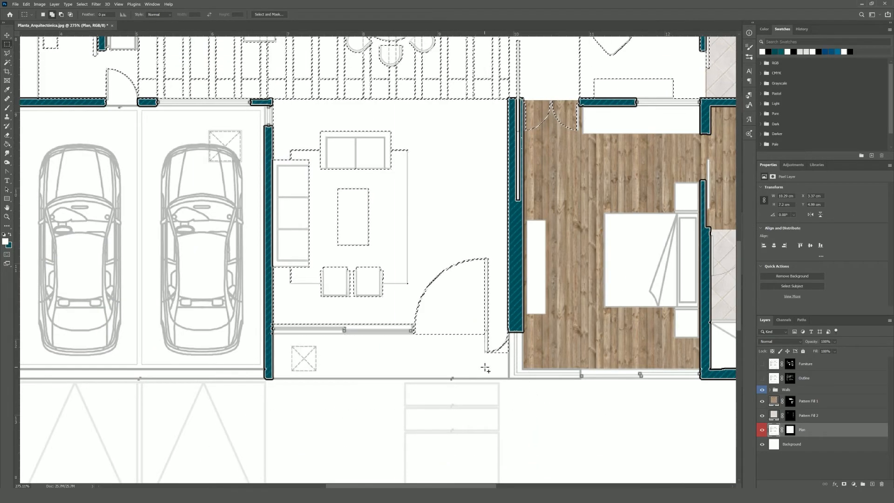
# Trim the selection around the entrance door swing with the Polygonal Lasso
pyautogui.scroll(1, 503, 377)
pyautogui.hotkey('ctrl', 'space')
pyautogui.moveTo(542, 401); pyautogui.dragTo(565, 388)
pyautogui.press('l')
pyautogui.keyDown('alt'); pyautogui.click(402, 354); pyautogui.keyUp('alt')
pyautogui.keyDown('alt'); pyautogui.click(477, 315); pyautogui.keyUp('alt')
pyautogui.keyDown('alt'); pyautogui.click(502, 366); pyautogui.keyUp('alt')
pyautogui.doubleClick(411, 361)
pyautogui.hotkey('ctrl', '-')
pyautogui.hotkey('ctrl', '-')
pyautogui.hotkey('ctrl', '-')
pyautogui.hotkey('ctrl', '-')
pyautogui.hotkey('ctrl', '-')
pyautogui.scroll(7, 397, 357)
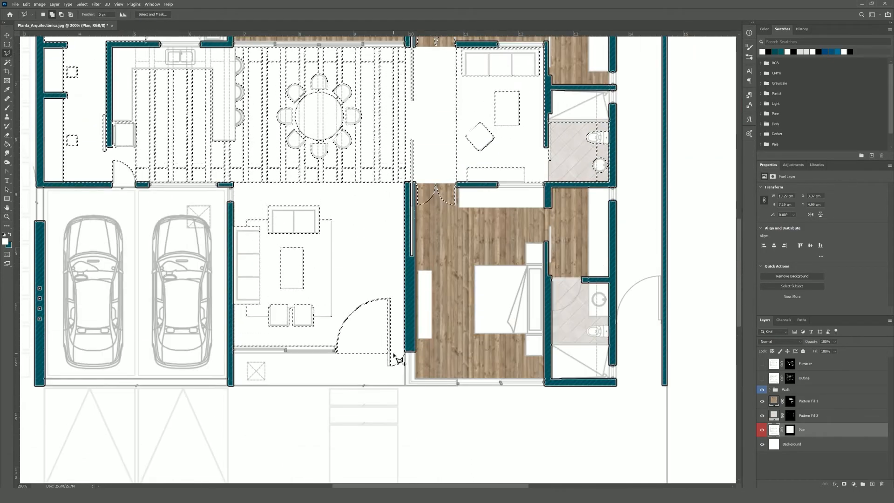
pyautogui.press('e')
pyautogui.press('l')
# Subtract the two bedroom door swings and the middle bathroom from the selection with the Rectangular Marquee
pyautogui.scroll(10, 168, 348)
pyautogui.scroll(-9, 373, 321)
pyautogui.press('m')
pyautogui.moveTo(468, 342); pyautogui.dragTo(413, 307)
pyautogui.scroll(5, 413, 305)
pyautogui.moveTo(413, 217); pyautogui.dragTo(465, 188)
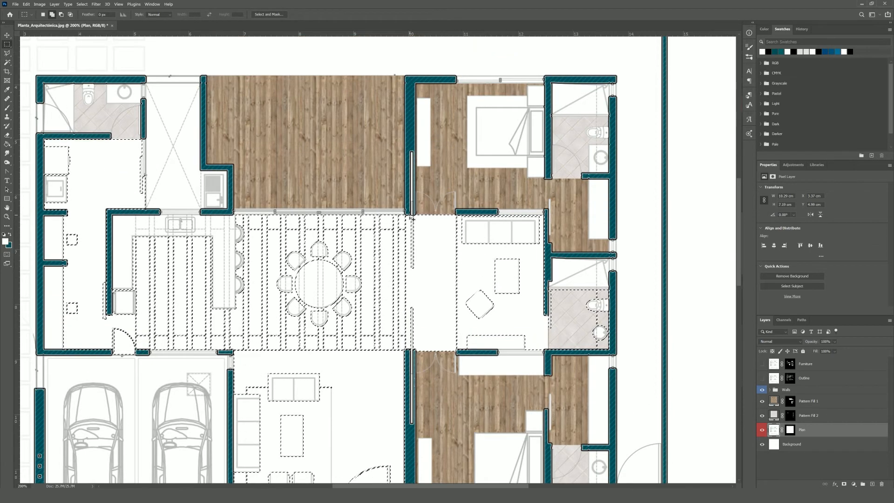
pyautogui.scroll(-3, 596, 321)
pyautogui.scroll(1, 606, 325)
pyautogui.moveTo(620, 343); pyautogui.dragTo(547, 238)
# Create a Pattern fill layer from the interior selection using the concrete texture at 15% scale
pyautogui.click(854, 484)
pyautogui.click(847, 379)
pyautogui.click(472, 159)
pyautogui.write('15')
pyautogui.click(511, 156)
# Select the yard around the house on the Plan layer with the Magic Wand, and refine it with the Rectangular Marquee
pyautogui.scroll(-2, 429, 298)
pyautogui.hotkey('ctrl', '-')
pyautogui.press('w')
pyautogui.click(801, 444)
pyautogui.click(502, 372)
pyautogui.click(504, 203)
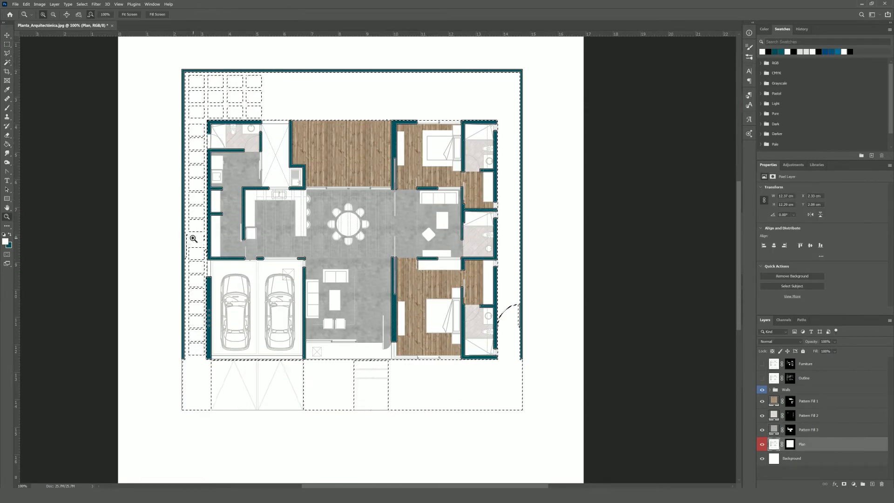
pyautogui.scroll(5, 194, 240)
pyautogui.press('m')
pyautogui.scroll(-4, 270, 288)
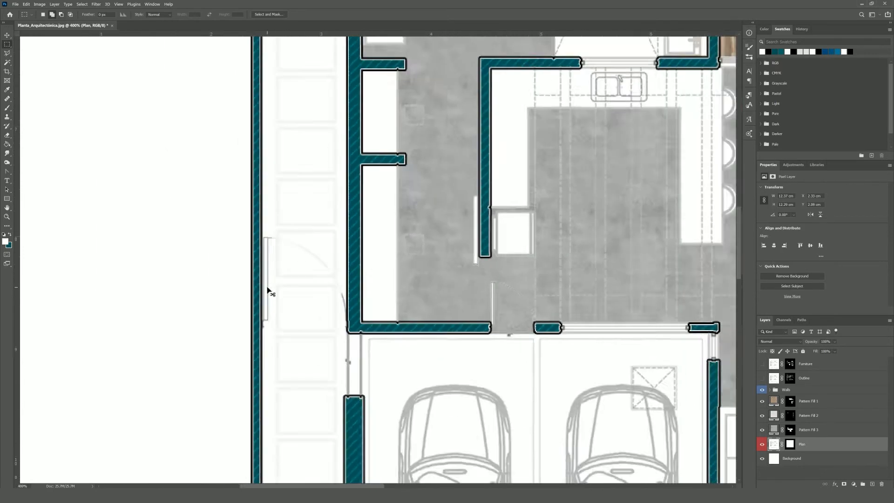
pyautogui.scroll(2, 501, 319)
pyautogui.moveTo(625, 309); pyautogui.dragTo(183, 298)
# Create a Pattern fill layer from the yard selection using the grass texture at 6% scale
pyautogui.click(853, 484)
pyautogui.click(853, 373)
pyautogui.click(411, 159)
pyautogui.click(363, 215)
pyautogui.click(454, 169)
pyautogui.moveTo(458, 169); pyautogui.dragTo(424, 160)
pyautogui.write('6')
pyautogui.press('Return')
pyautogui.hotkey('ctrl', '-')
pyautogui.hotkey('ctrl', '-')
pyautogui.hotkey('ctrl', '-')
pyautogui.hotkey('ctrl', '-')
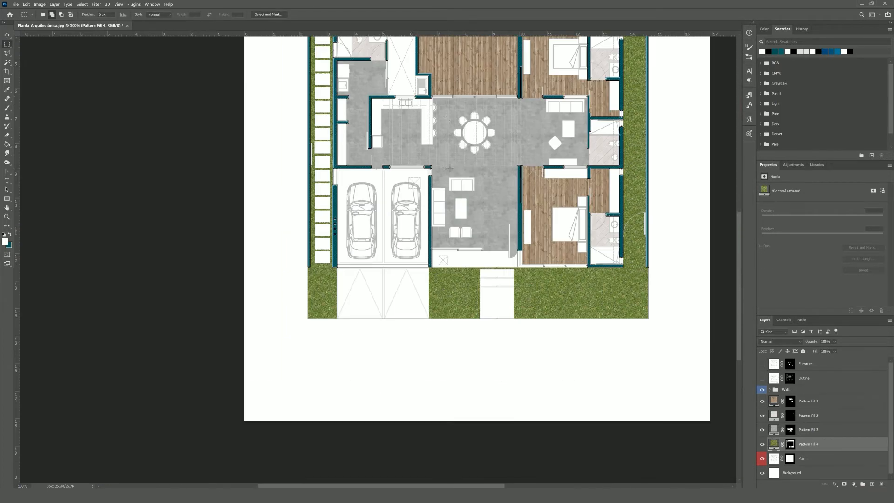
# Select the entrance steps, driveway and garage floor on the Plan layer with the Magic Wand
pyautogui.scroll(2, 448, 168)
pyautogui.press('w')
pyautogui.click(809, 458)
pyautogui.click(497, 338)
pyautogui.click(414, 334)
pyautogui.click(368, 335)
pyautogui.click(355, 334)
pyautogui.scroll(6, 385, 320)
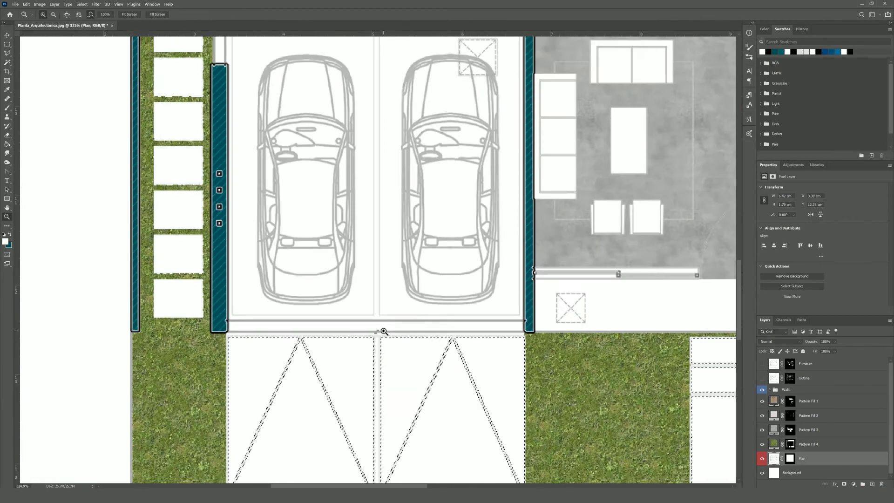
pyautogui.scroll(1, 381, 328)
pyautogui.click(381, 339)
pyautogui.click(376, 351)
# Add the garden paving slabs to the selection, boxing in the slab crossed by the gate swing with the Rectangular Marquee
pyautogui.scroll(10, 186, 322)
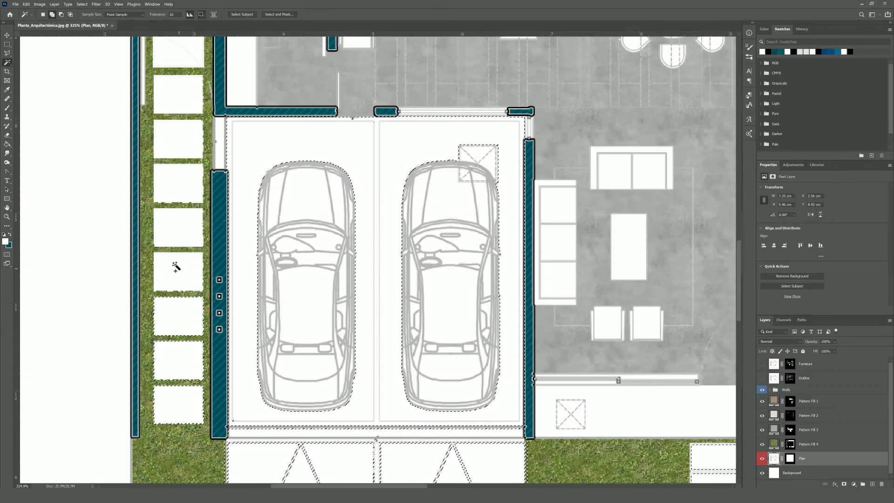
pyautogui.scroll(2, 227, 394)
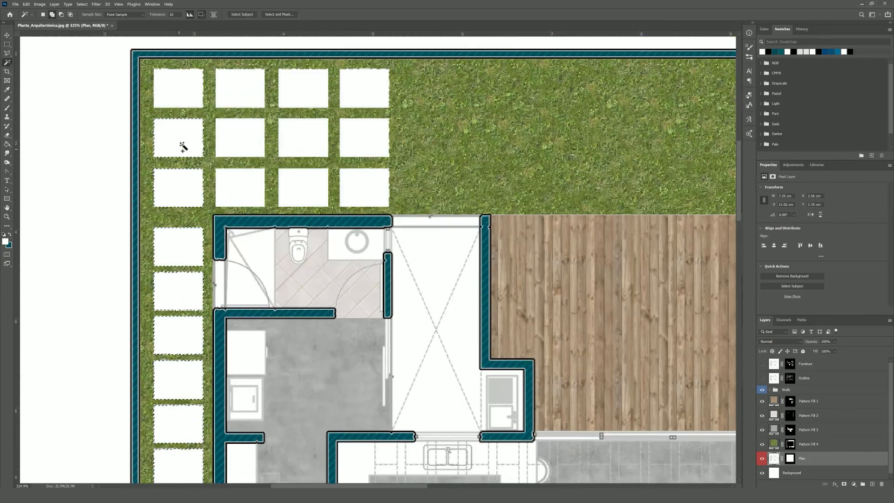
pyautogui.scroll(-8, 160, 254)
pyautogui.press('m')
pyautogui.scroll(7, 160, 252)
pyautogui.moveTo(144, 229); pyautogui.dragTo(319, 364)
# Create a Pattern fill layer from the outdoor paving and garage selection using the concrete texture
pyautogui.click(853, 484)
pyautogui.click(847, 375)
pyautogui.click(410, 160)
pyautogui.doubleClick(407, 205)
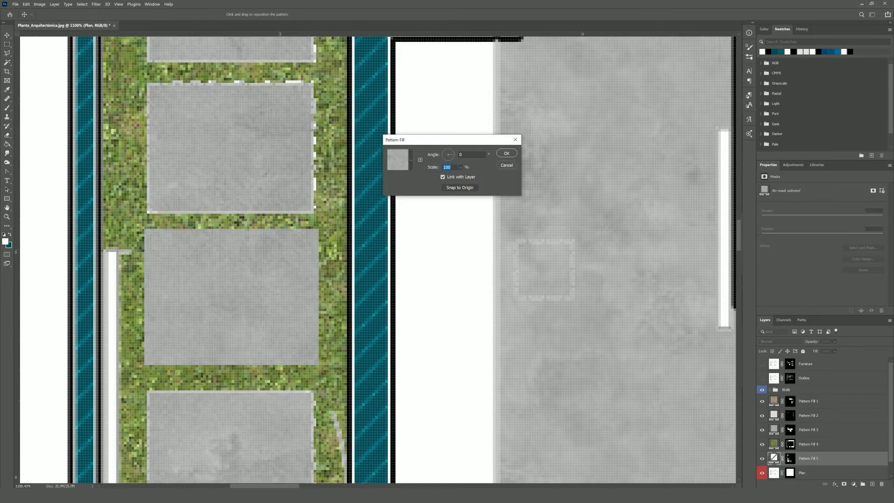
pyautogui.click(507, 153)
pyautogui.hotkey('ctrl', '1')
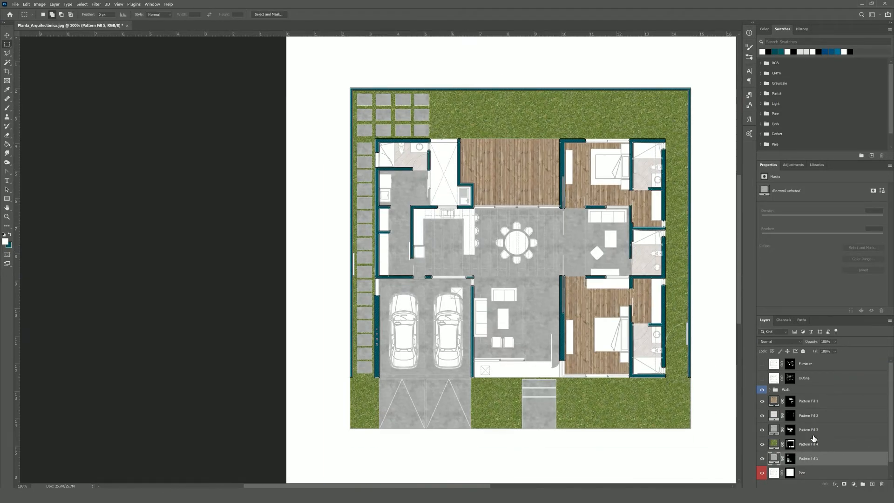
# Rename the first three pattern fill layers as wood, ceramic and concrete
pyautogui.doubleClick(813, 400)
pyautogui.write('Wood')
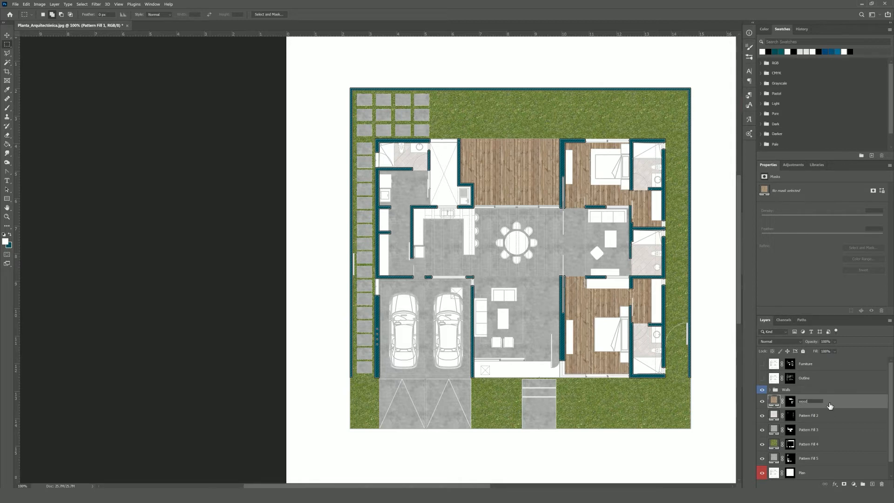
pyautogui.press('Return')
pyautogui.click(810, 415)
pyautogui.doubleClick(810, 415)
pyautogui.write('c')
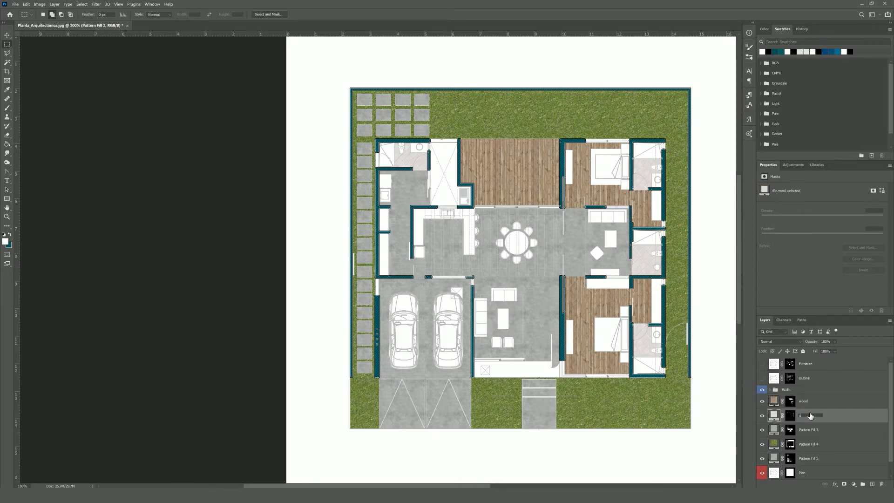
pyautogui.write('eramic')
pyautogui.click(810, 430)
pyautogui.doubleClick(810, 429)
pyautogui.write('c')
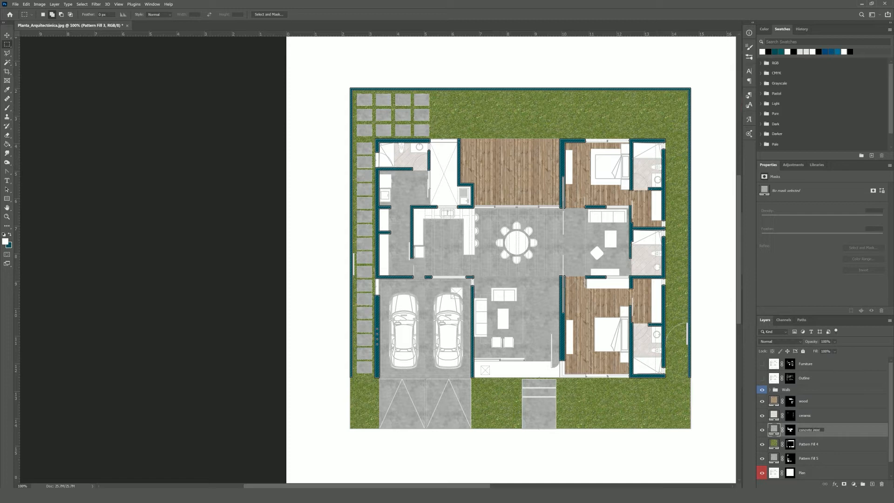
pyautogui.write('oncrete')
pyautogui.press('Return')
# Rename the grass fill layer as grass and the outdoor paving fill layer as concrete outdoor
pyautogui.doubleClick(814, 444)
pyautogui.write('crass')
pyautogui.press('Return')
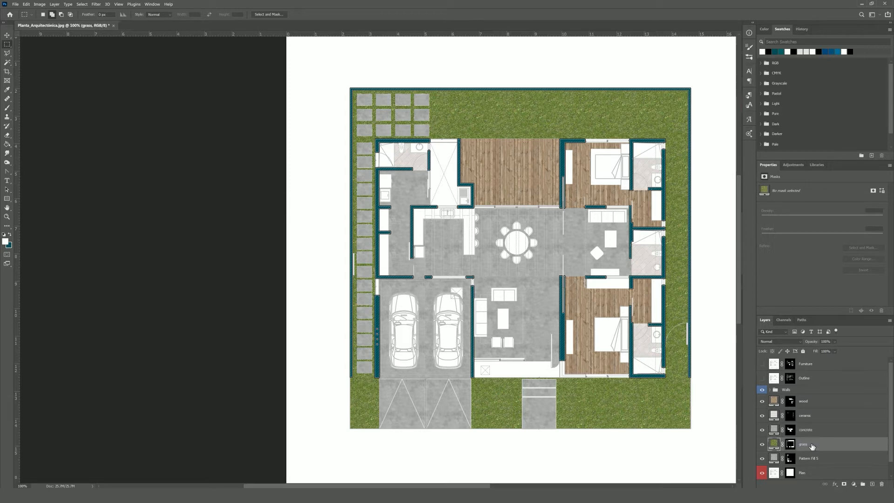
pyautogui.doubleClick(812, 458)
pyautogui.write('concrete ou')
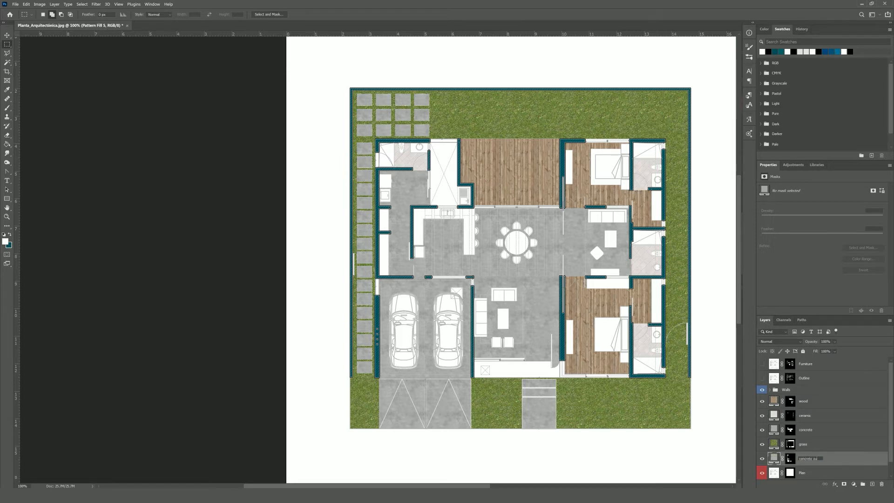
pyautogui.write('tdoo')
pyautogui.write('r')
pyautogui.press('Return')
# Group the five texture layers under the name Textures and give the group a yellow colour label
pyautogui.keyDown('ctrl'); pyautogui.click(827, 406); pyautogui.keyUp('ctrl')
pyautogui.click(825, 458)
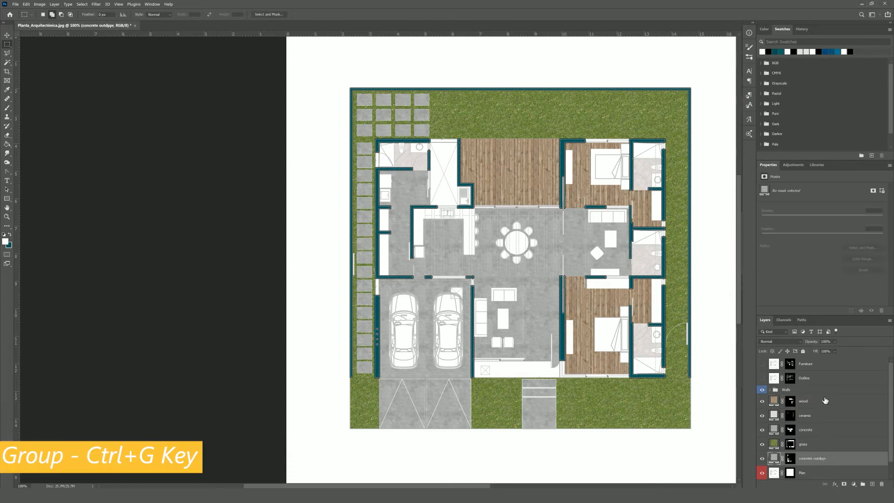
pyautogui.keyDown('shift'); pyautogui.click(822, 403); pyautogui.keyUp('shift')
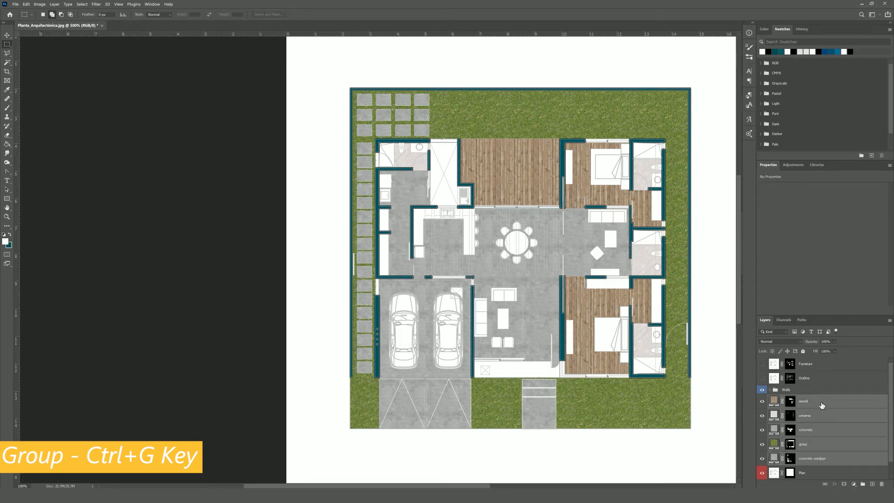
pyautogui.hotkey('ctrl', 'g')
pyautogui.doubleClick(786, 399)
pyautogui.write('Text')
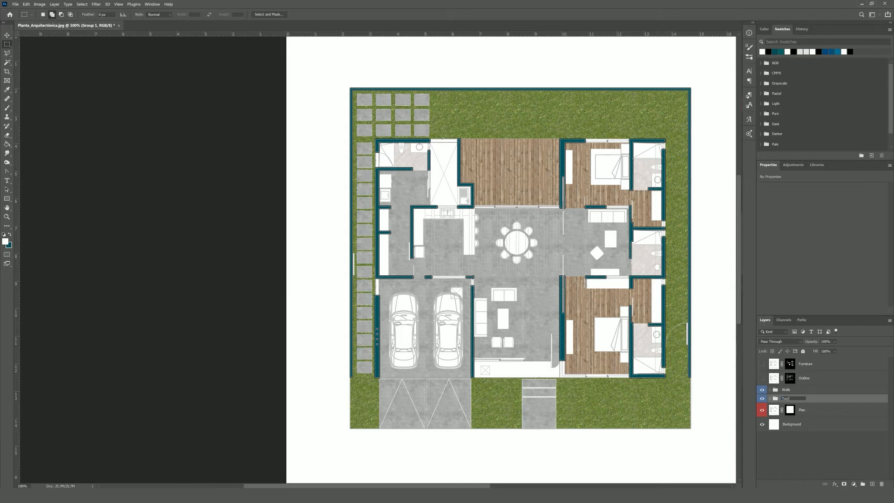
pyautogui.press('Return')
pyautogui.rightClick(803, 398)
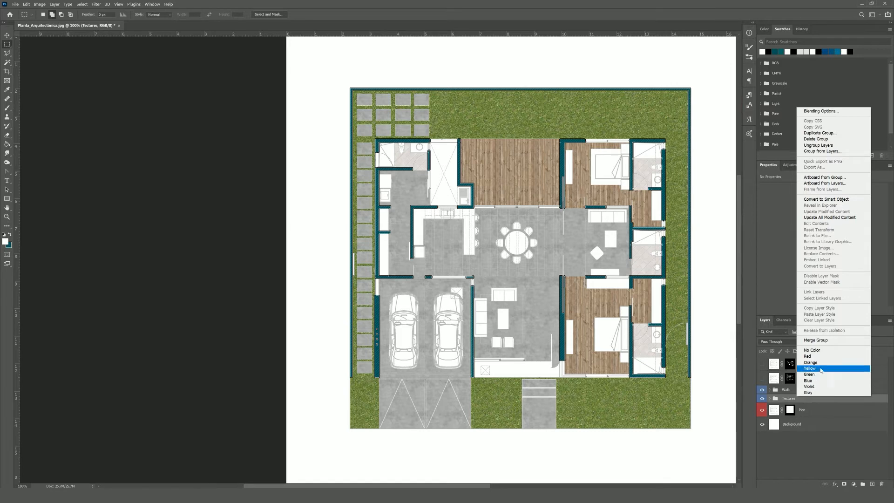
pyautogui.click(821, 369)
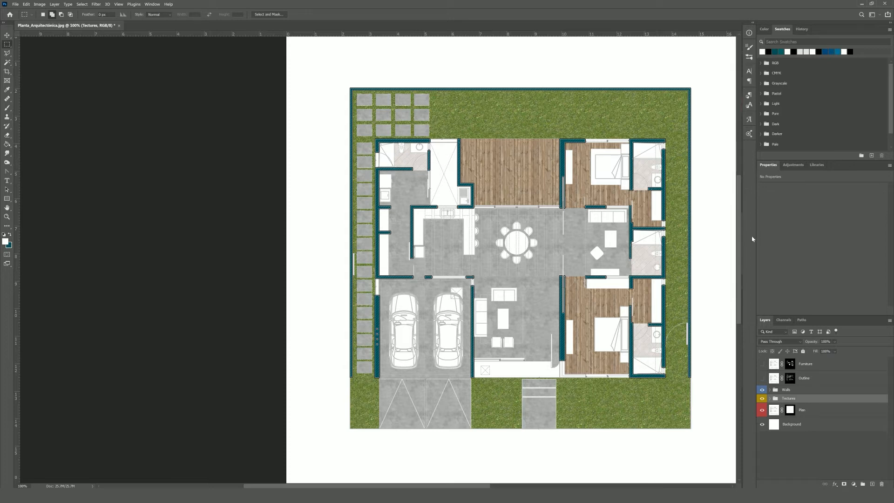
pyautogui.click(795, 165)
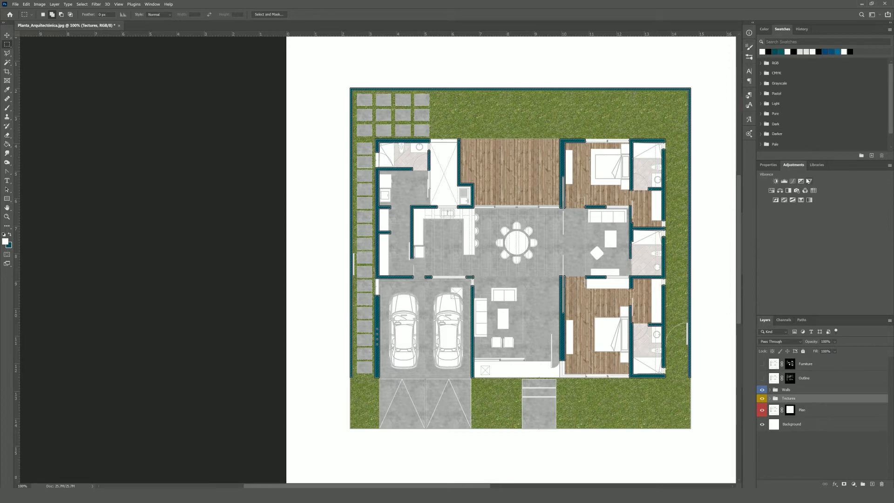
pyautogui.click(853, 484)
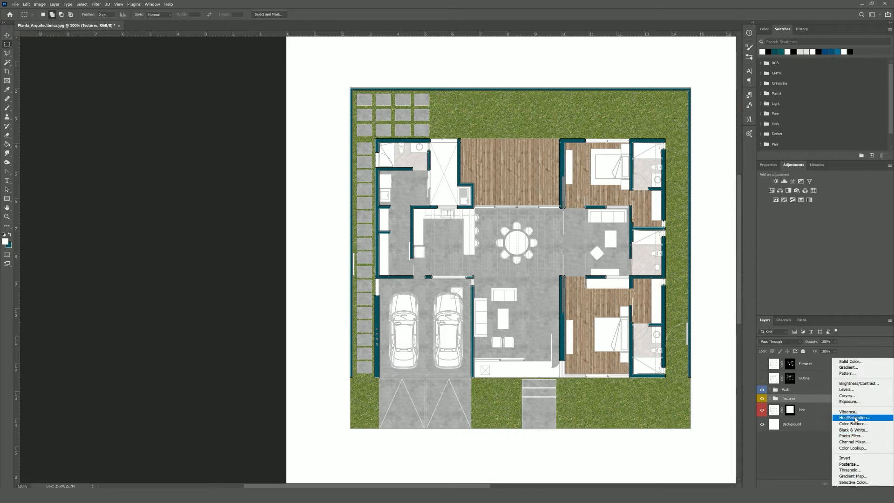
pyautogui.click(774, 403)
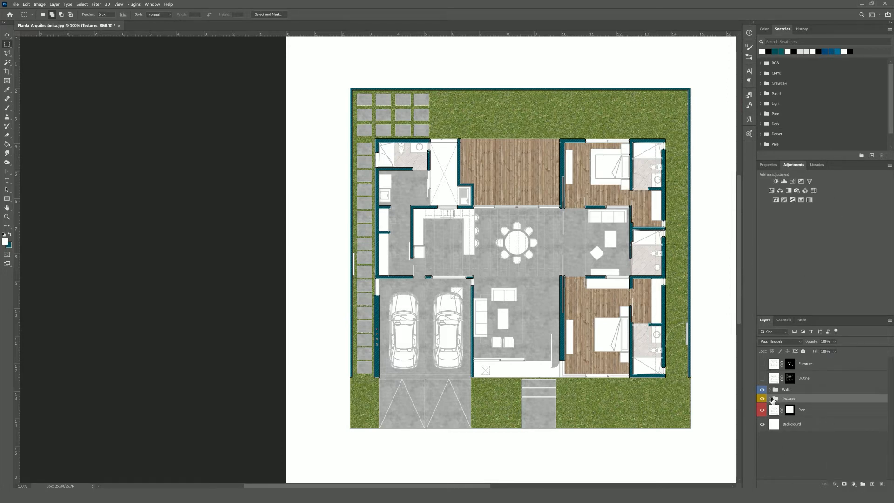
# Expand the Textures group and move the concrete layer below the grass layer
pyautogui.click(770, 401)
pyautogui.scroll(-1, 827, 451)
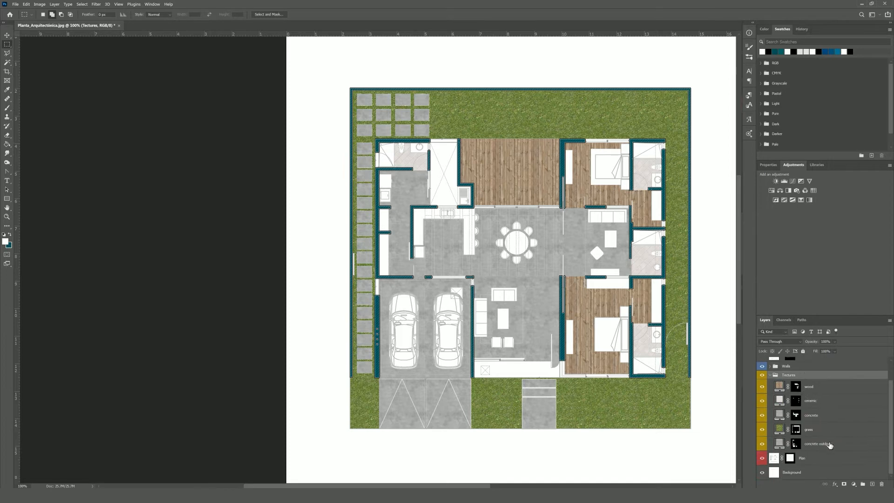
pyautogui.click(829, 442)
pyautogui.moveTo(831, 420); pyautogui.dragTo(836, 445)
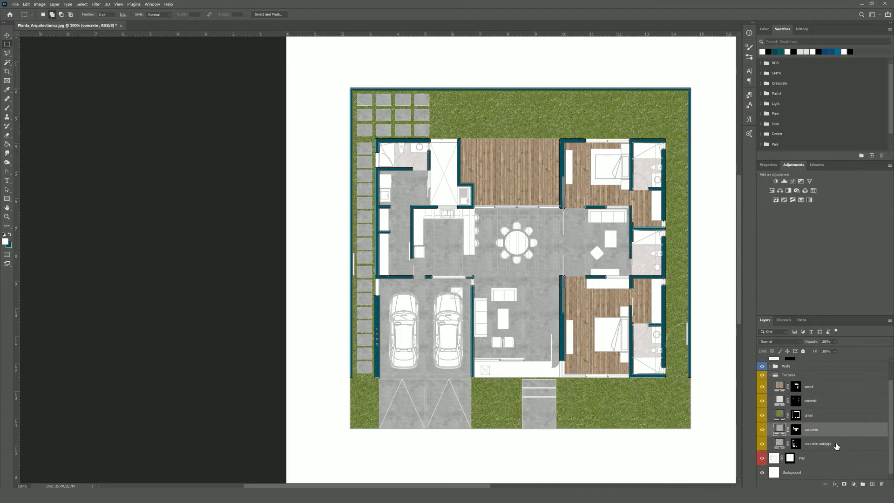
# Group the concrete and concrete outdoor layers under the name Concrete
pyautogui.click(837, 445)
pyautogui.keyDown('shift'); pyautogui.click(839, 432); pyautogui.keyUp('shift')
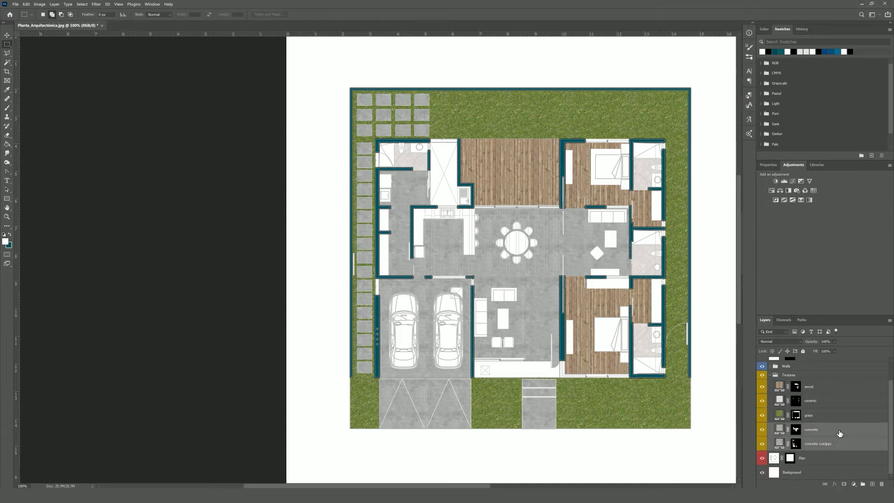
pyautogui.hotkey('ctrl', 'g')
pyautogui.doubleClick(792, 446)
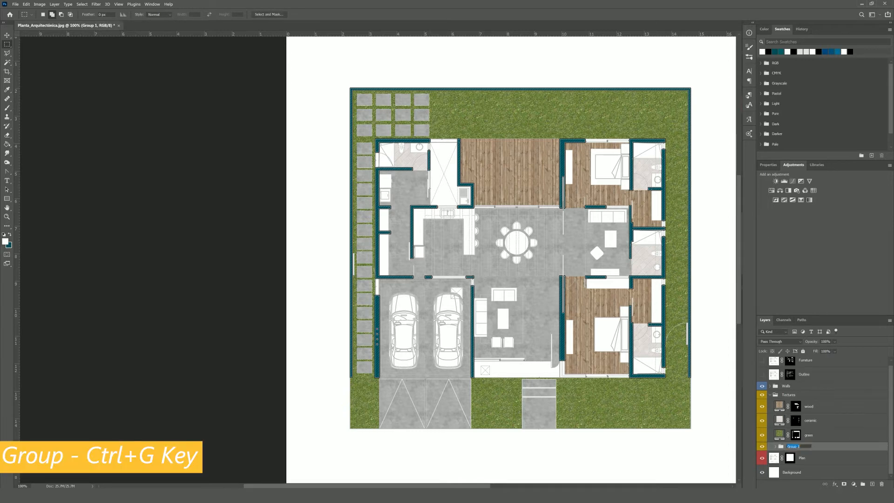
pyautogui.write('Concrete')
pyautogui.press('Return')
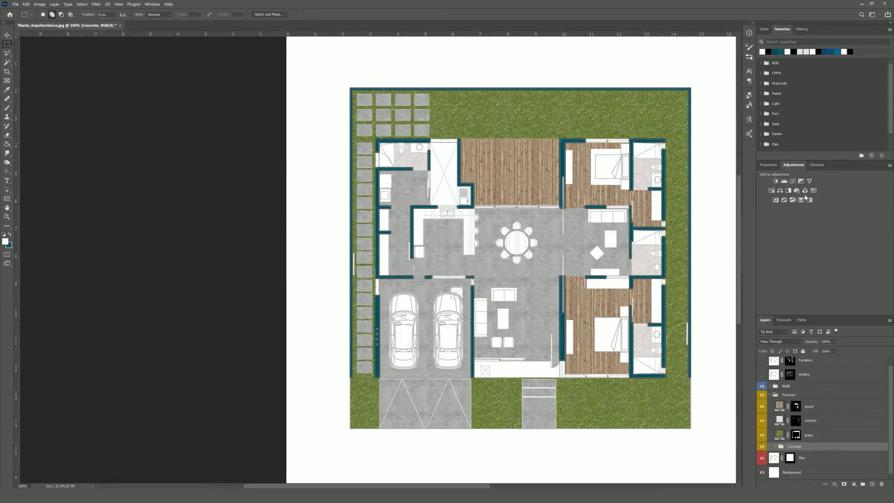
# Add a Levels adjustment clipped to the Concrete group and raise its black output level slightly to lighten the concrete
pyautogui.click(784, 181)
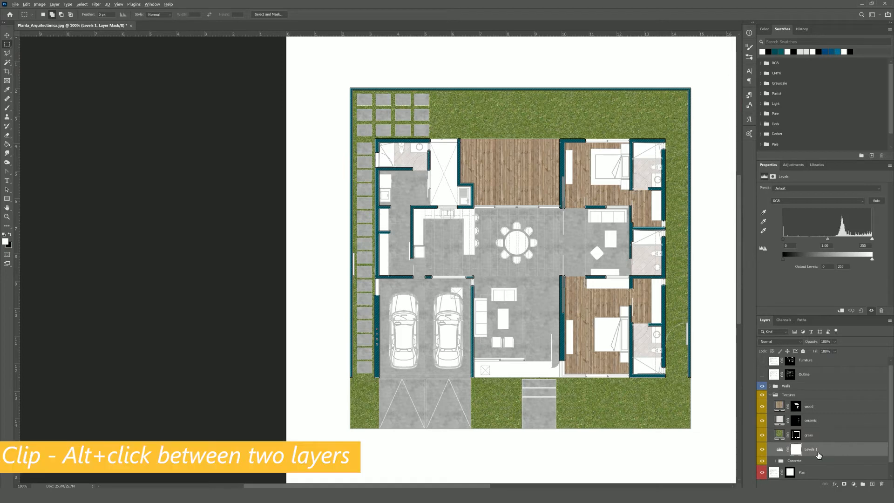
pyautogui.keyDown('alt'); pyautogui.click(820, 454); pyautogui.keyUp('alt')
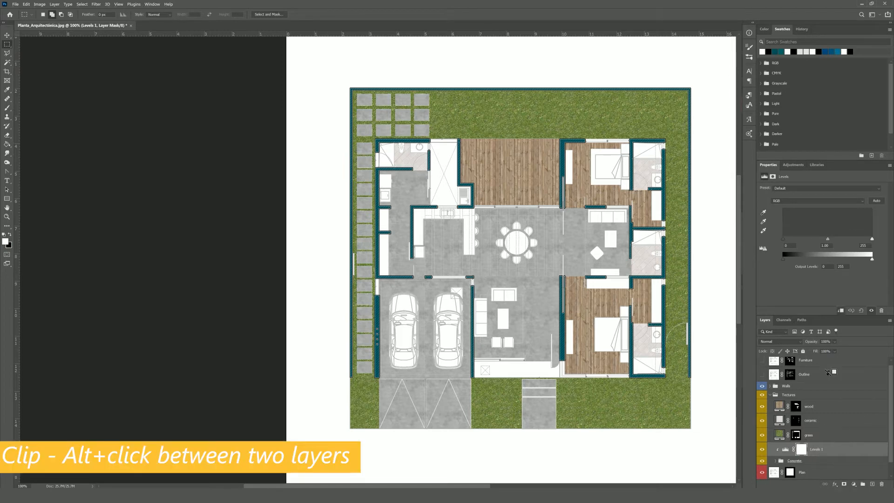
pyautogui.moveTo(868, 261); pyautogui.dragTo(884, 259)
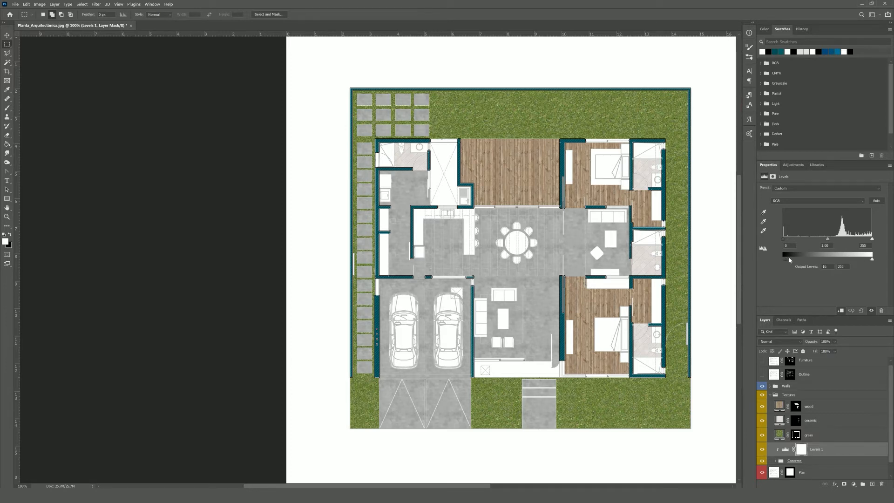
pyautogui.moveTo(789, 259); pyautogui.dragTo(801, 261)
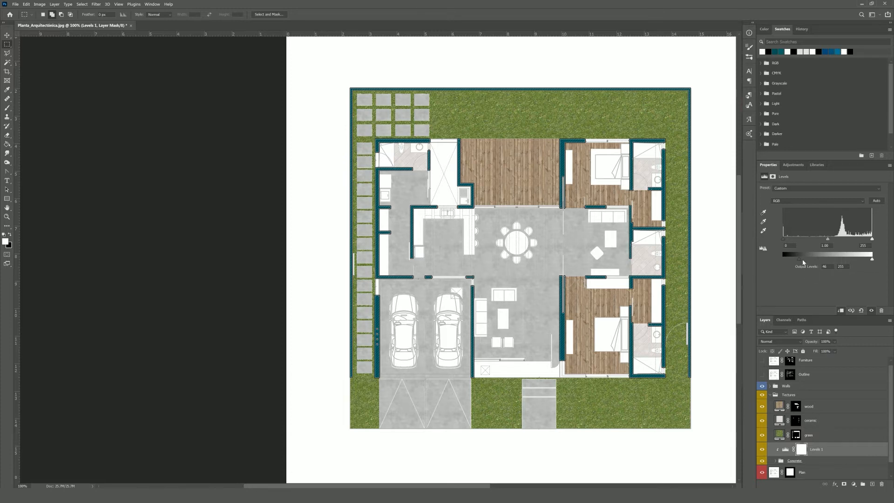
pyautogui.moveTo(801, 261); pyautogui.dragTo(796, 262)
pyautogui.click(762, 450)
pyautogui.click(761, 450)
pyautogui.moveTo(795, 261); pyautogui.dragTo(794, 261)
# Add a Black & White adjustment above the ceramic layer and clip it to that layer
pyautogui.click(828, 421)
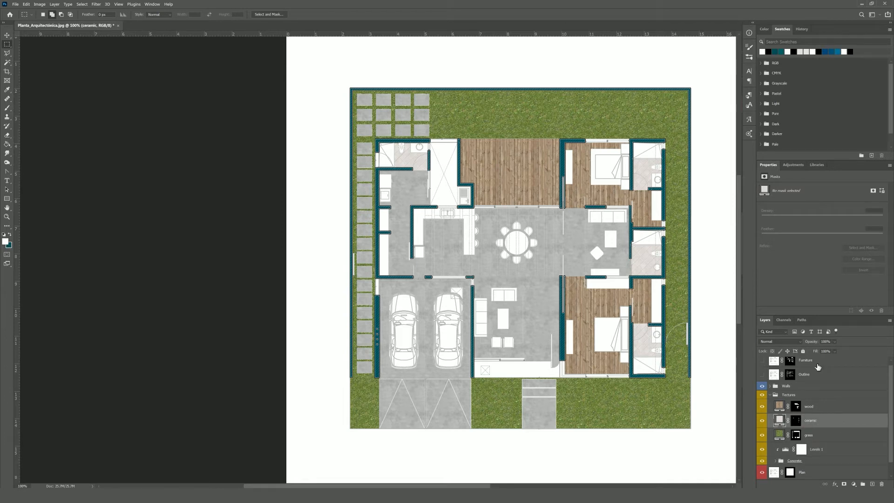
pyautogui.click(791, 165)
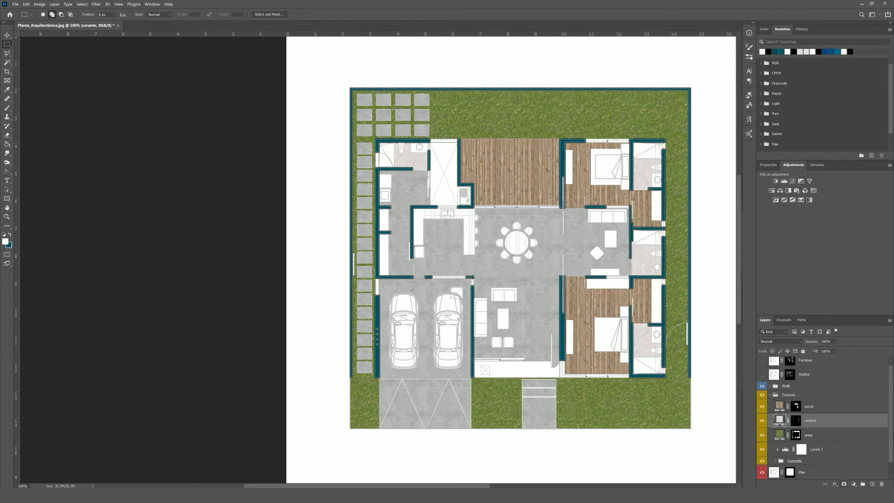
pyautogui.click(854, 484)
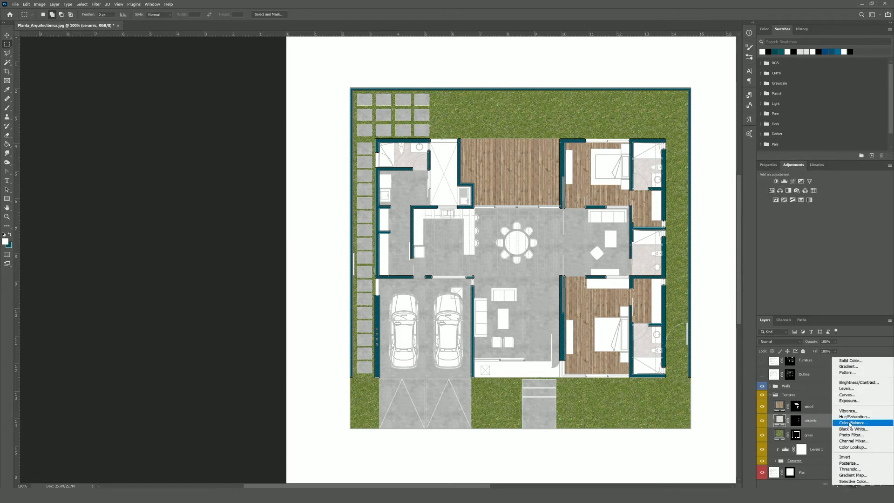
pyautogui.click(853, 429)
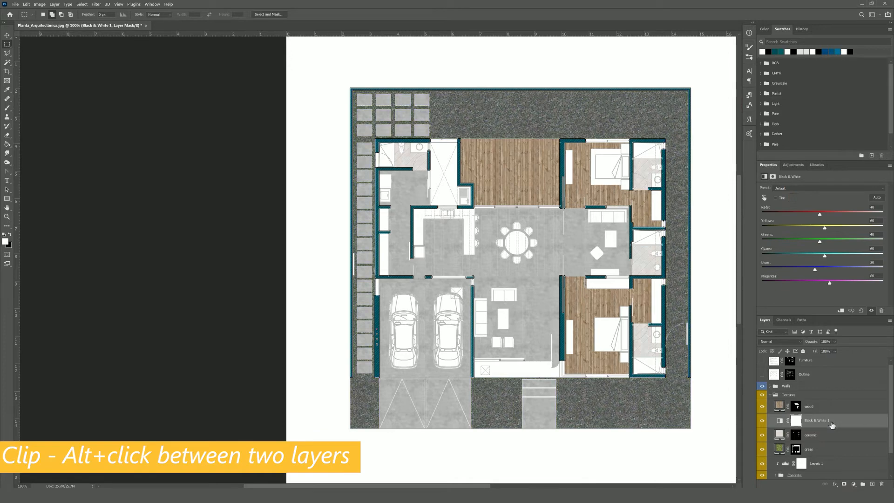
pyautogui.keyDown('alt'); pyautogui.click(830, 428); pyautogui.keyUp('alt')
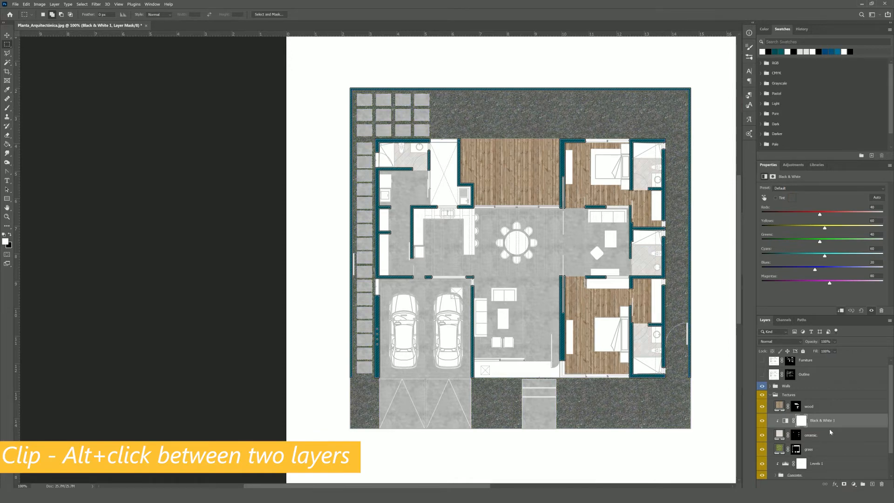
# Compare the bathroom tiles up close with the Black & White adjustment hidden and shown, and collapse the Textures group
pyautogui.press('z')
pyautogui.moveTo(671, 366); pyautogui.dragTo(707, 371)
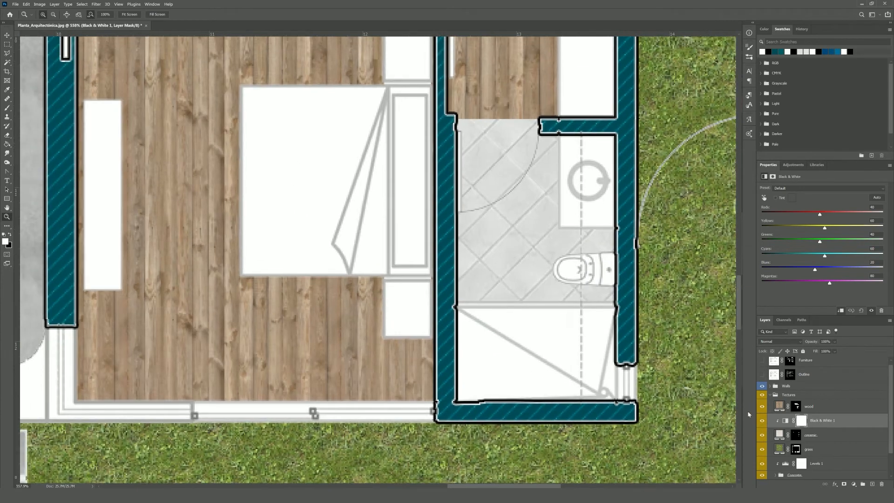
pyautogui.click(763, 422)
pyautogui.click(762, 423)
pyautogui.hotkey('ctrl', '-')
pyautogui.hotkey('ctrl', '-')
pyautogui.hotkey('ctrl', '-')
pyautogui.hotkey('ctrl', '-')
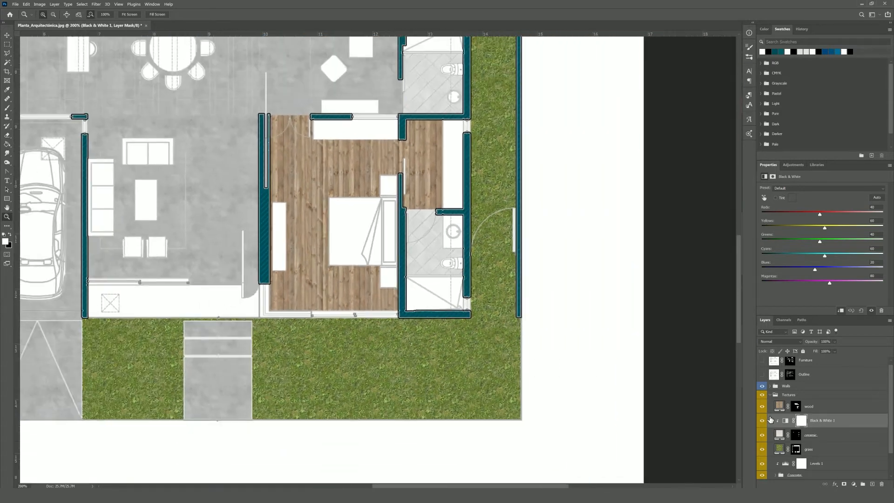
pyautogui.click(771, 395)
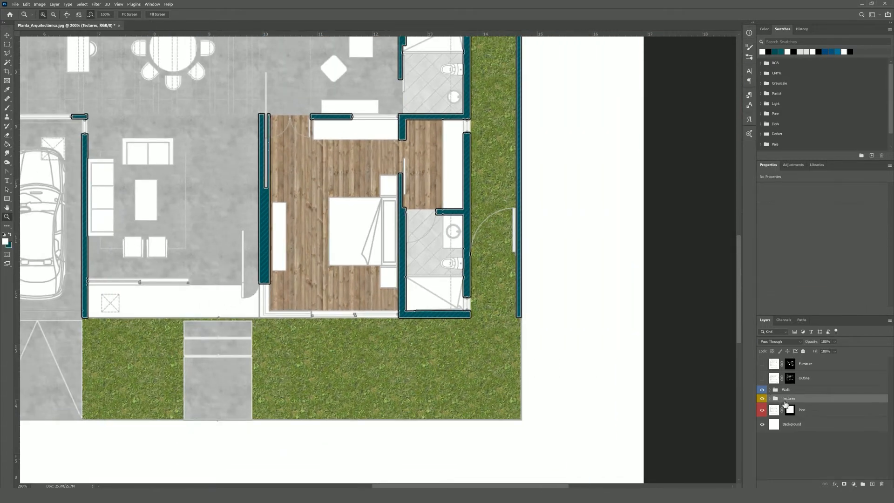
# Select the blank strip at the front of the living room on the Plan layer and fill it white on the concrete layer's mask
pyautogui.hotkey('ctrl', '-')
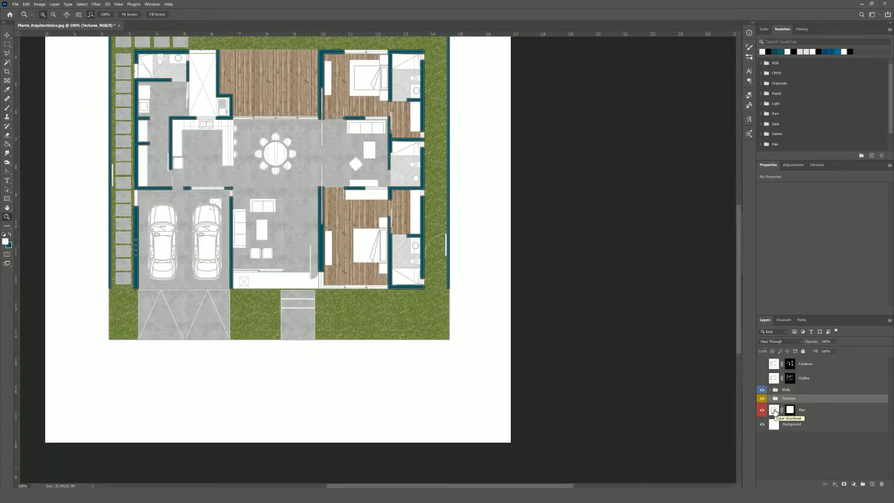
pyautogui.scroll(2, 774, 413)
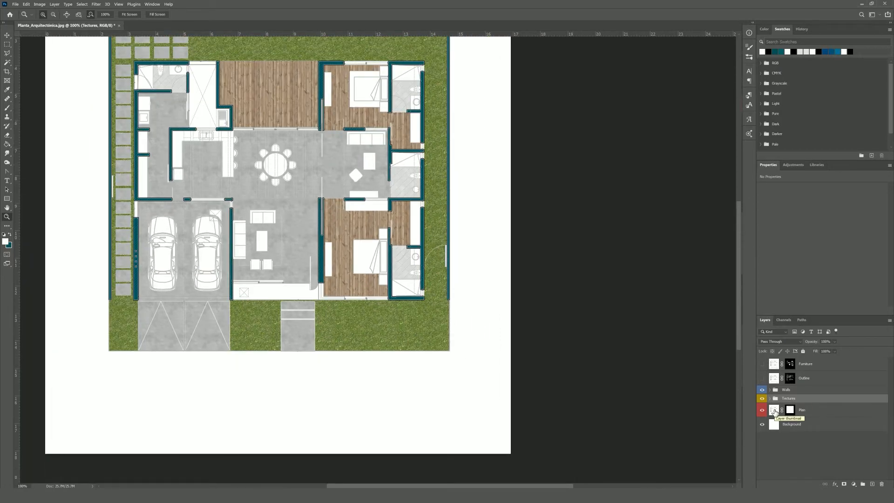
pyautogui.scroll(3, 775, 412)
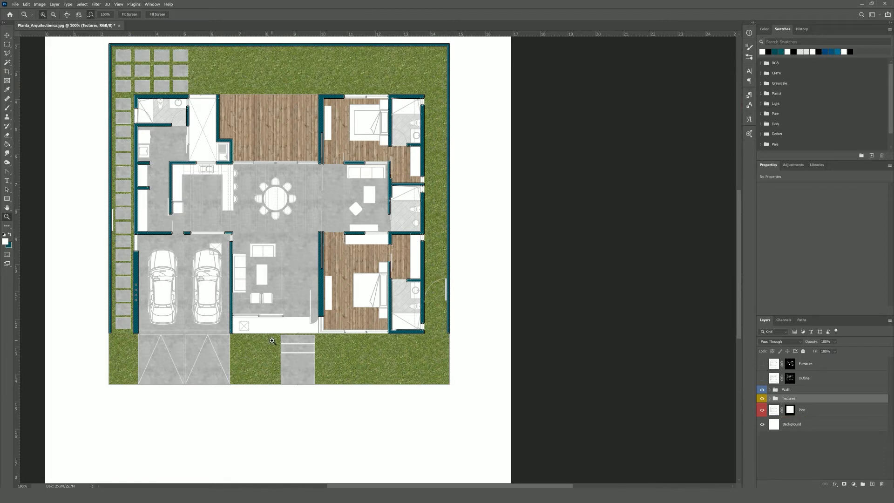
pyautogui.press('w')
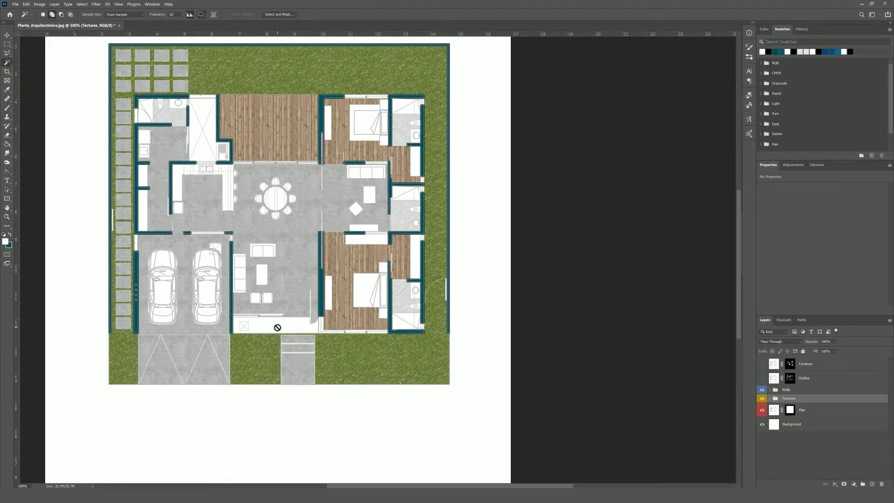
pyautogui.click(771, 399)
pyautogui.scroll(-2, 792, 419)
pyautogui.click(802, 458)
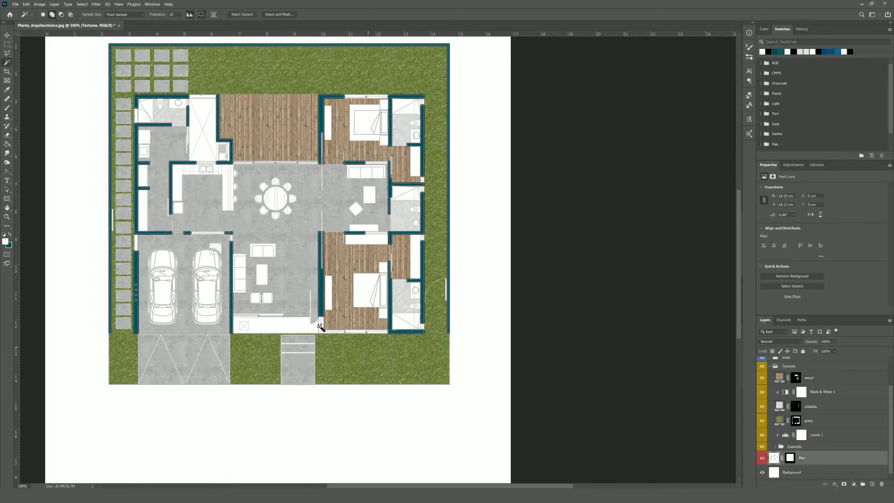
pyautogui.click(279, 325)
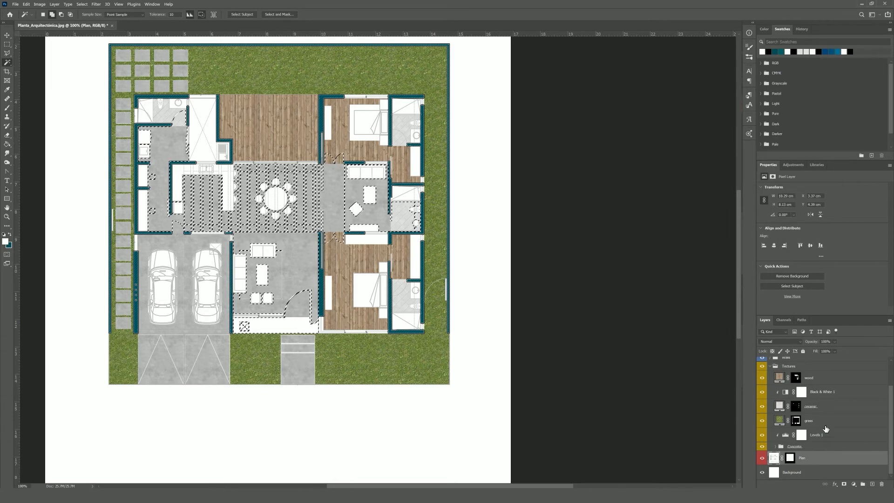
pyautogui.click(775, 446)
pyautogui.scroll(-2, 796, 440)
pyautogui.click(817, 428)
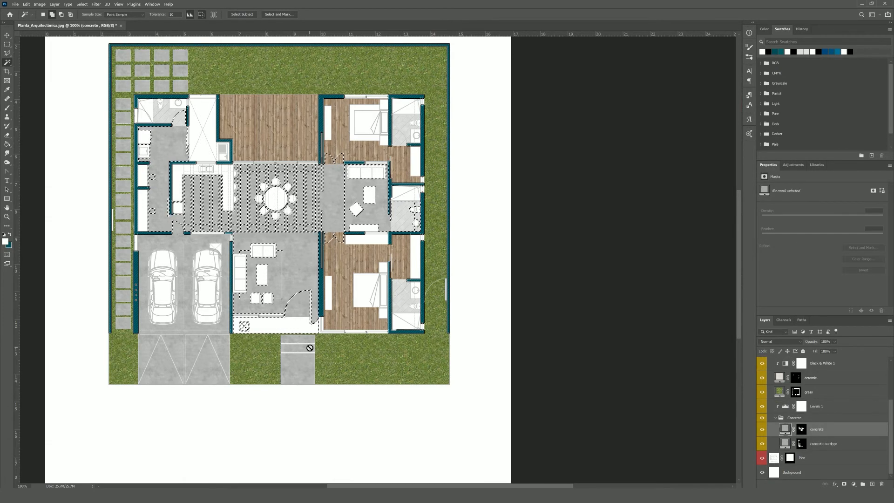
pyautogui.hotkey('alt', 'BackSpace')
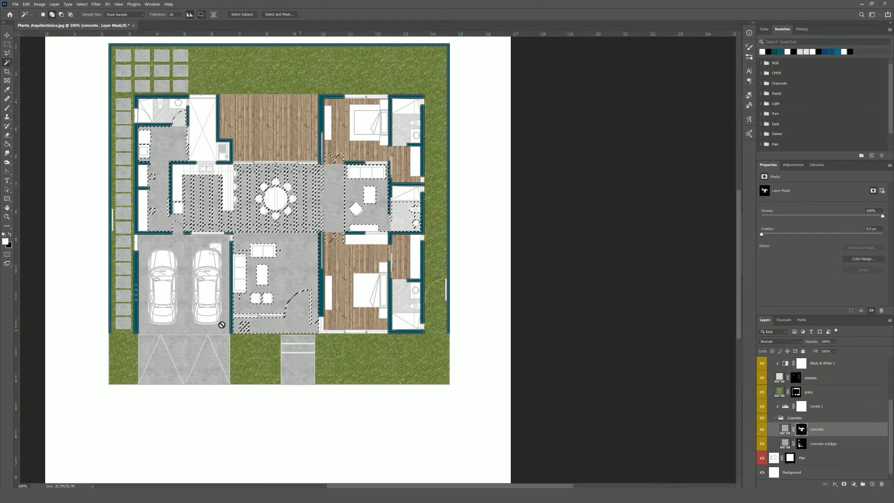
pyautogui.hotkey('ctrl', 'd')
# Collapse the Concrete and Textures groups and add a Levels adjustment clipped to the Textures group
pyautogui.click(775, 418)
pyautogui.scroll(2, 775, 414)
pyautogui.click(770, 398)
pyautogui.scroll(1, 775, 405)
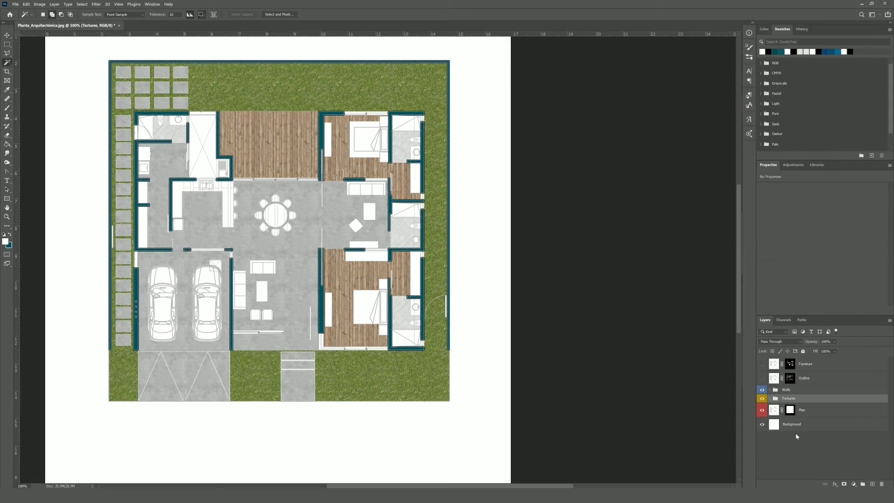
pyautogui.click(853, 483)
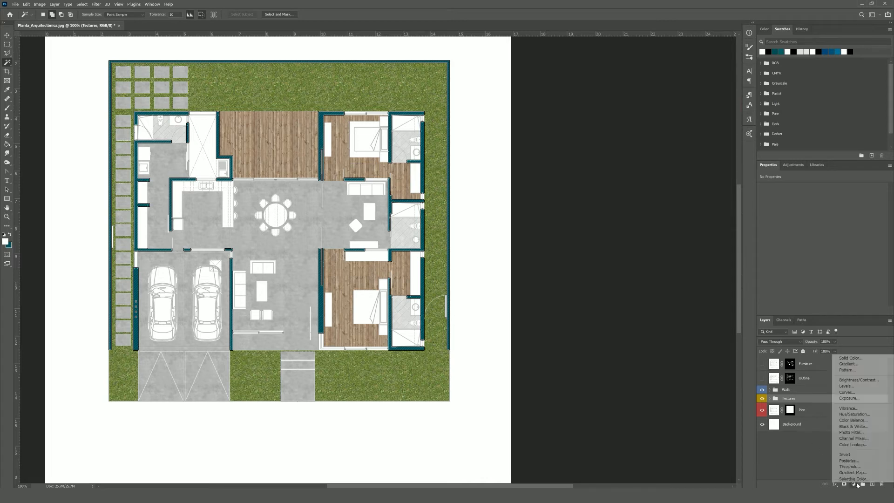
pyautogui.click(855, 387)
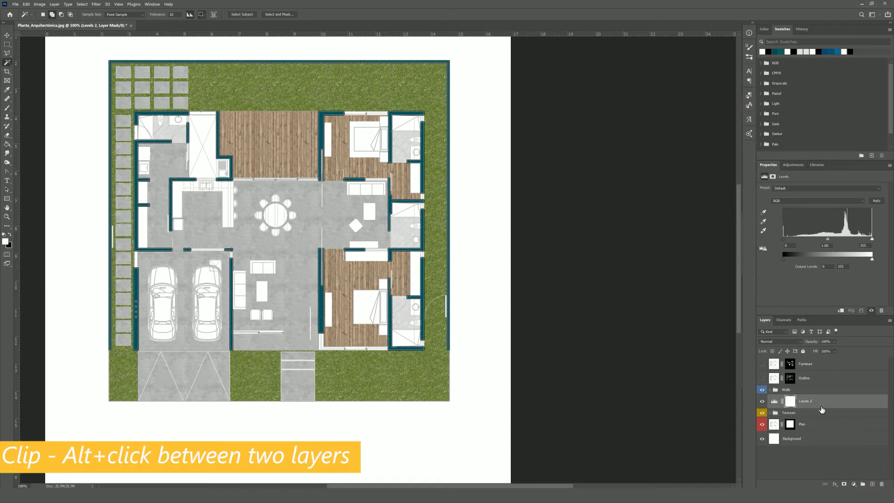
pyautogui.keyDown('alt'); pyautogui.click(824, 406); pyautogui.keyUp('alt')
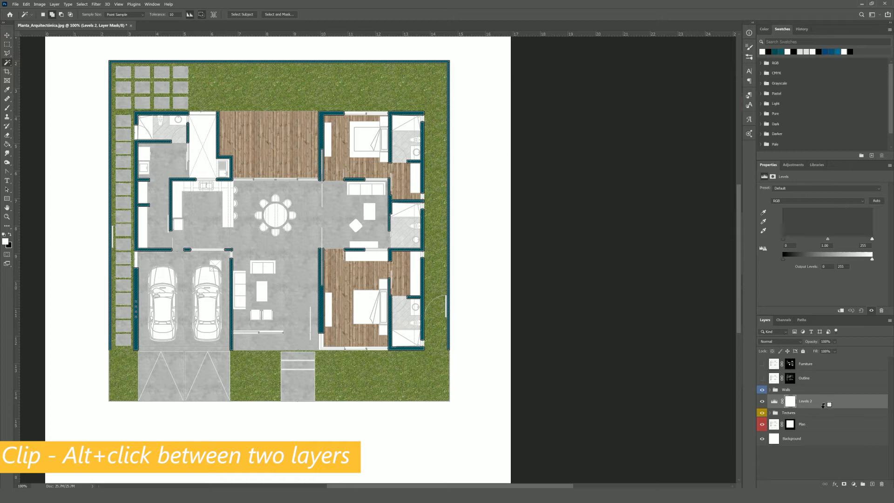
# Move the grass layer out of the Textures group to just above the Plan layer and collapse the group
pyautogui.click(774, 413)
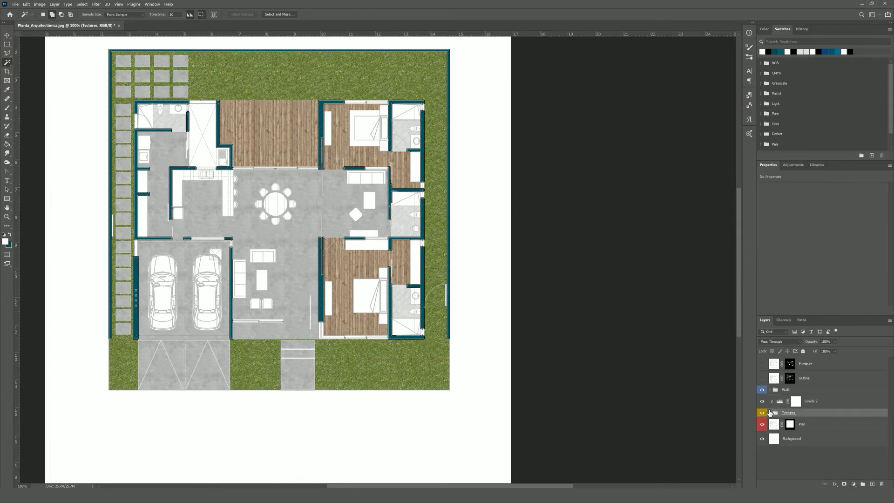
pyautogui.click(770, 413)
pyautogui.scroll(-2, 773, 416)
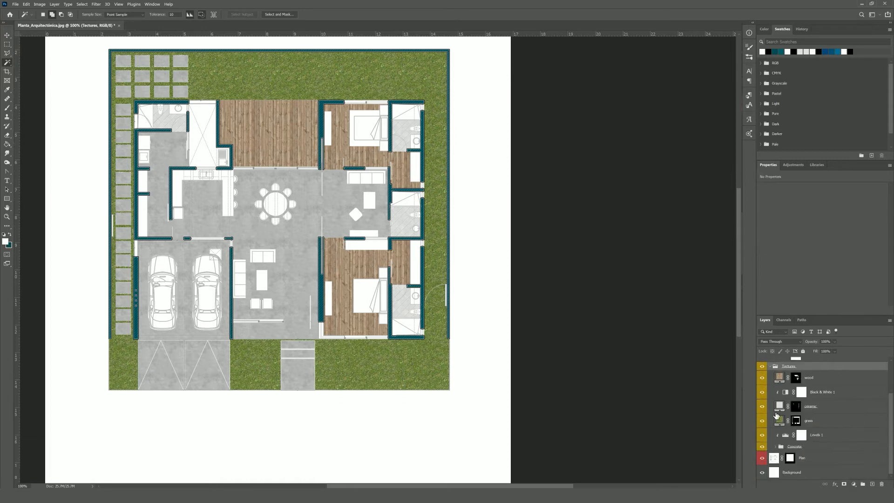
pyautogui.moveTo(824, 423); pyautogui.dragTo(825, 451)
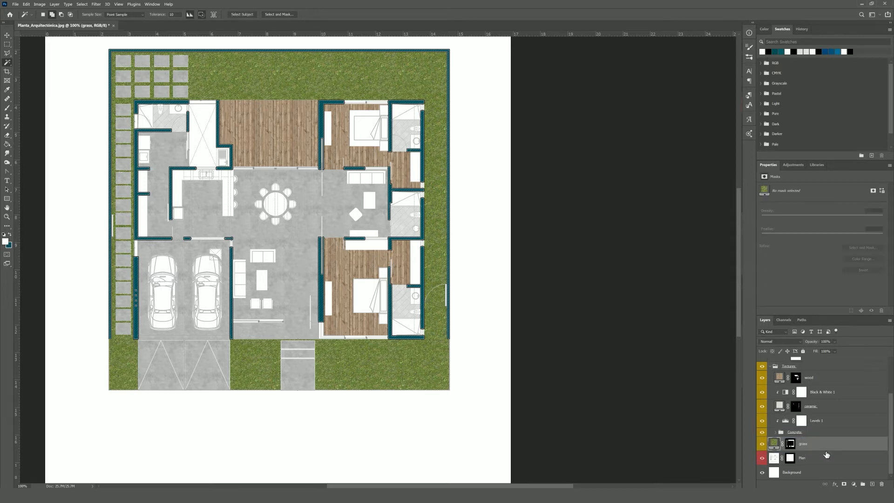
pyautogui.scroll(2, 774, 414)
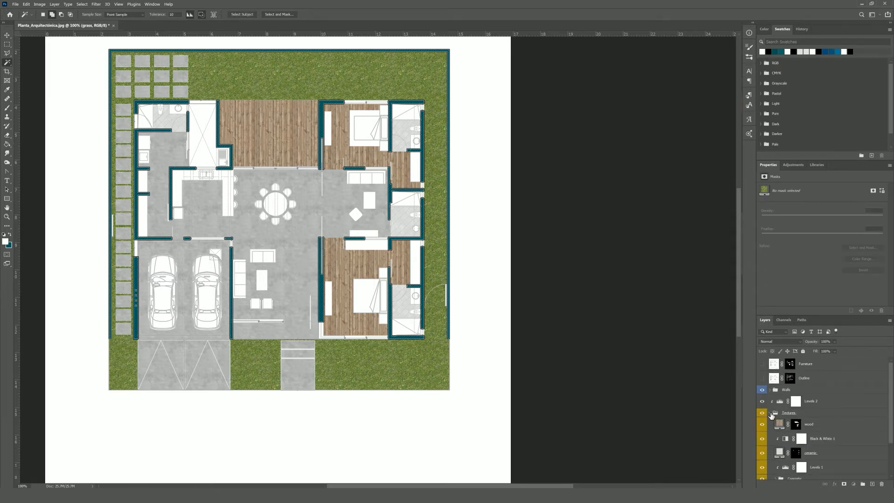
pyautogui.click(771, 413)
# Lighten the textures by setting the output levels of the Levels adjustment above the Textures group to 92 and 255
pyautogui.click(796, 401)
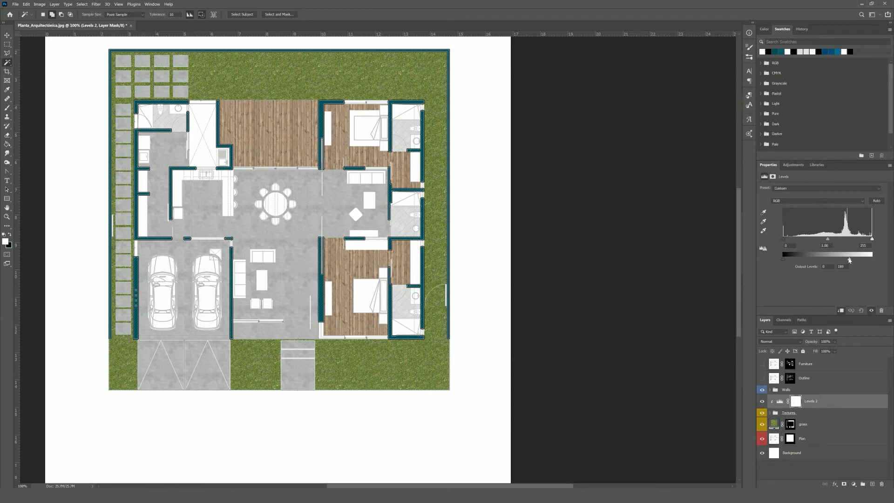
pyautogui.moveTo(848, 260); pyautogui.dragTo(847, 259)
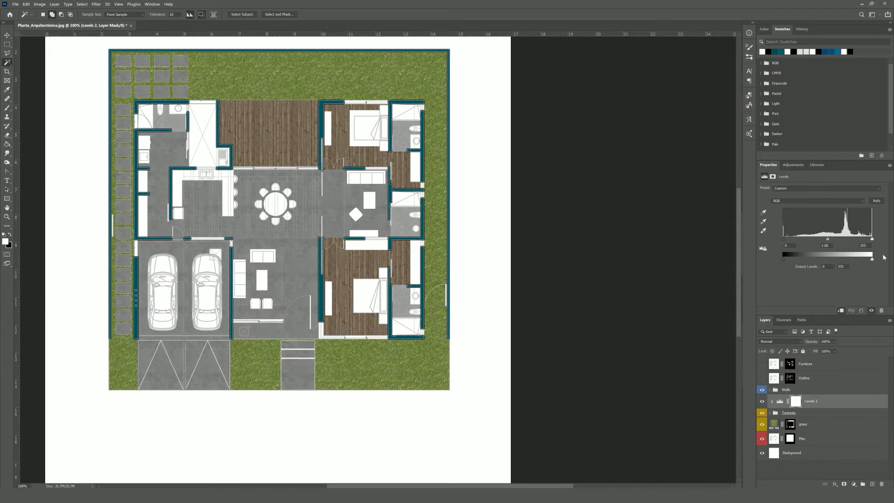
pyautogui.moveTo(798, 258); pyautogui.dragTo(810, 257)
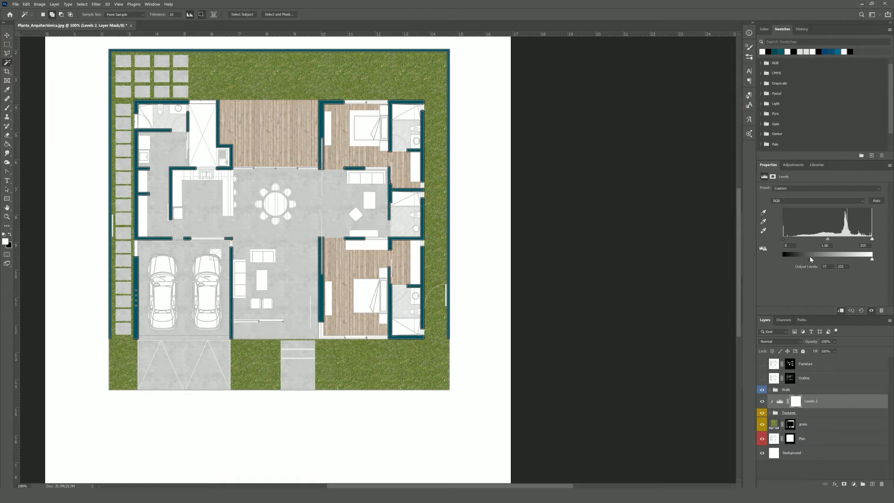
pyautogui.moveTo(811, 257); pyautogui.dragTo(815, 257)
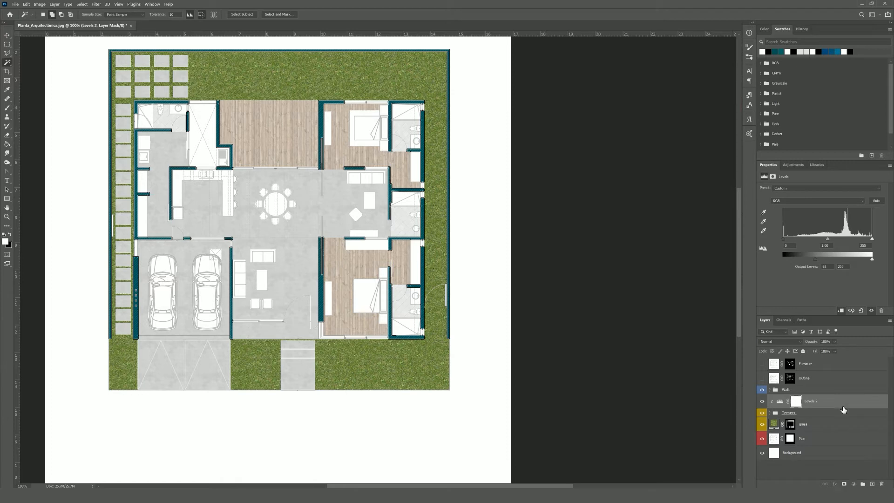
# Fill the mask of the Levels adjustment above Textures with black and set a soft white brush to 0% hardness and 20% opacity
pyautogui.click(801, 403)
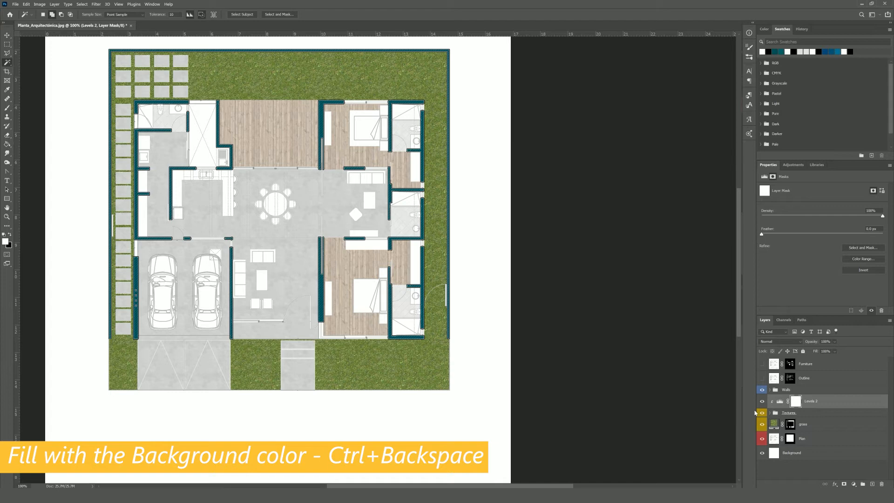
pyautogui.hotkey('ctrl', 'BackSpace')
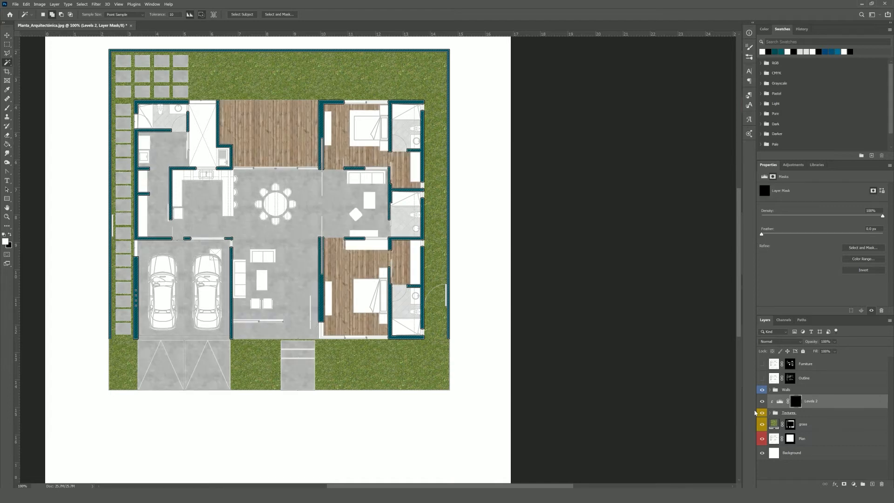
pyautogui.press('b')
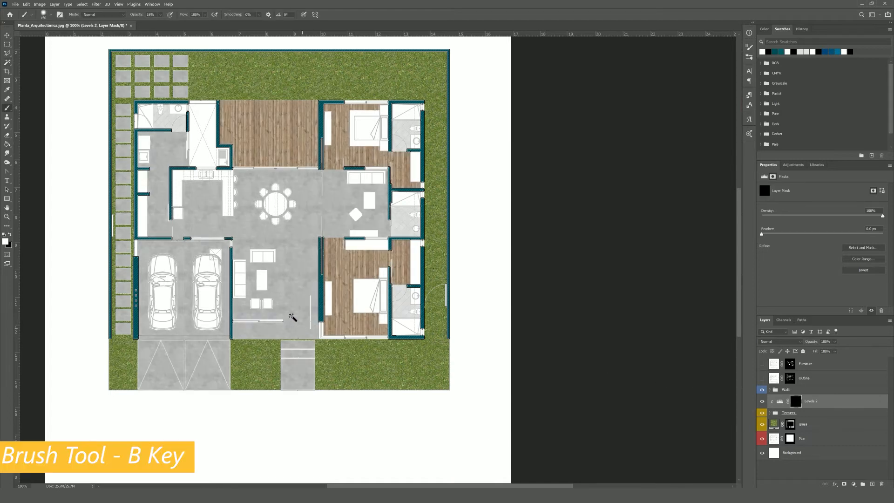
pyautogui.rightClick(262, 268)
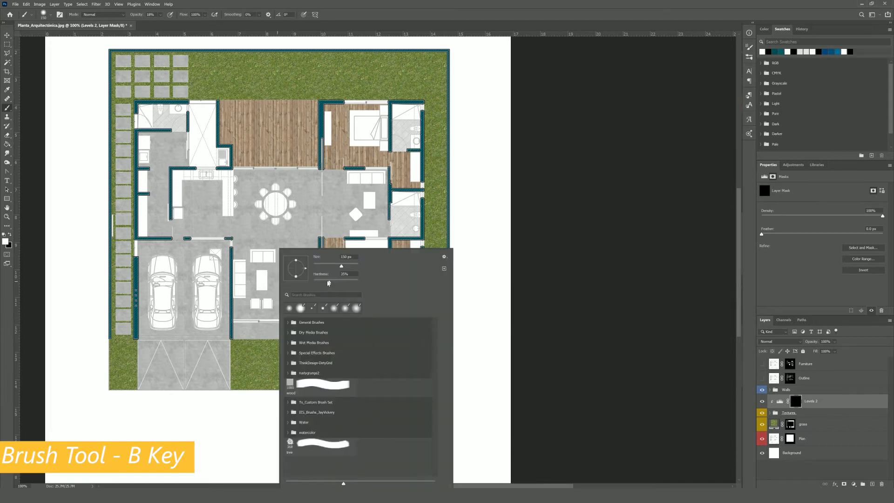
pyautogui.moveTo(291, 279); pyautogui.dragTo(337, 266)
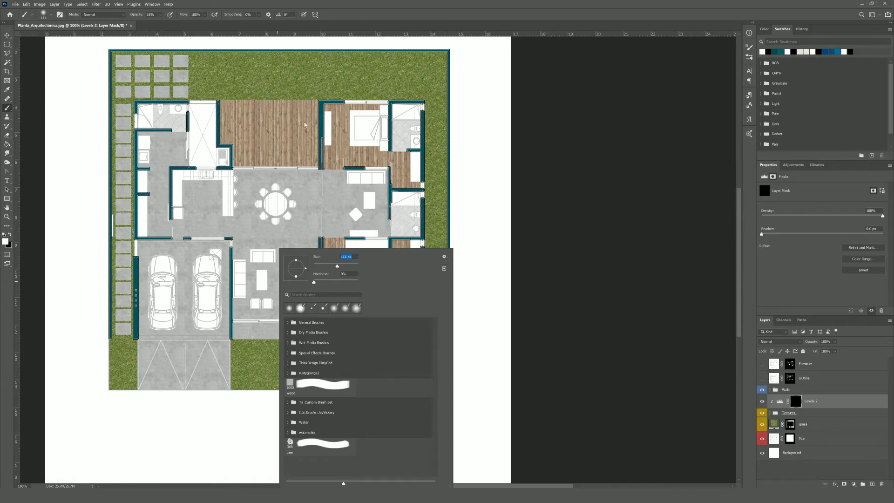
pyautogui.click(161, 15)
pyautogui.moveTo(155, 15); pyautogui.dragTo(150, 15)
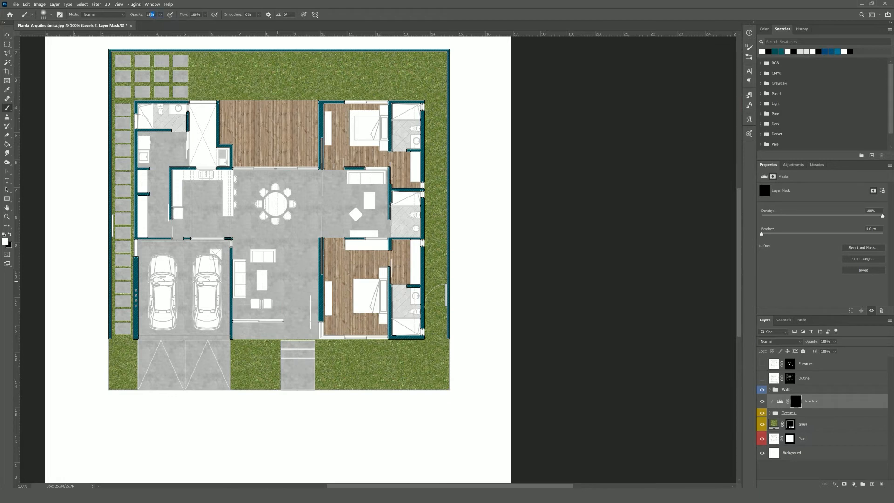
pyautogui.write('20')
# Paint soft light onto the Levels mask at the rear bedroom's windows with a 70 px brush at 52% opacity
pyautogui.hotkey('ctrl', '+')
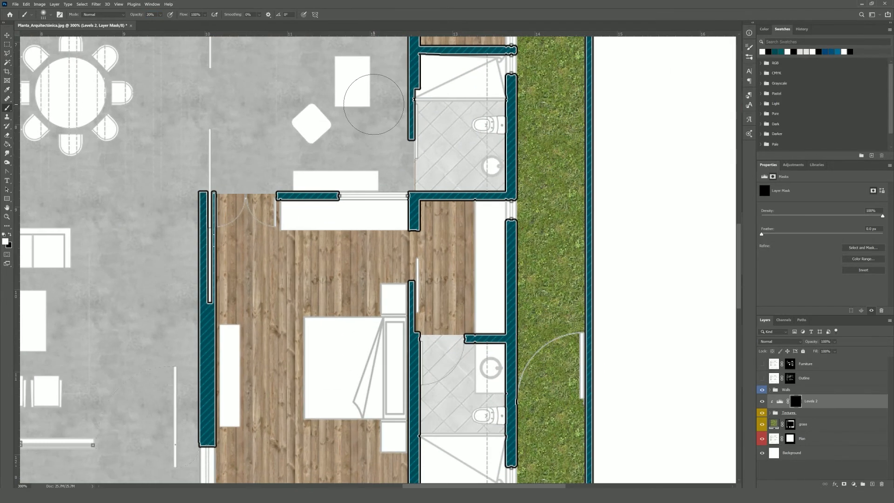
pyautogui.scroll(10, 374, 104)
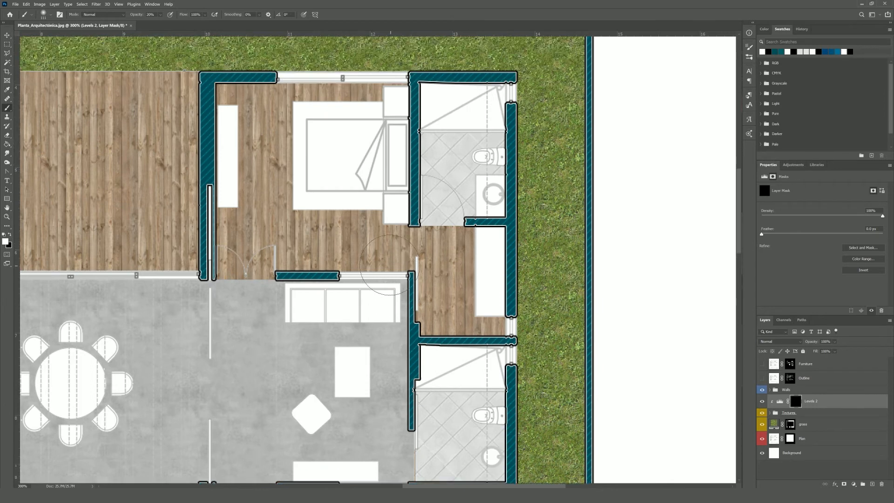
pyautogui.scroll(2, 390, 266)
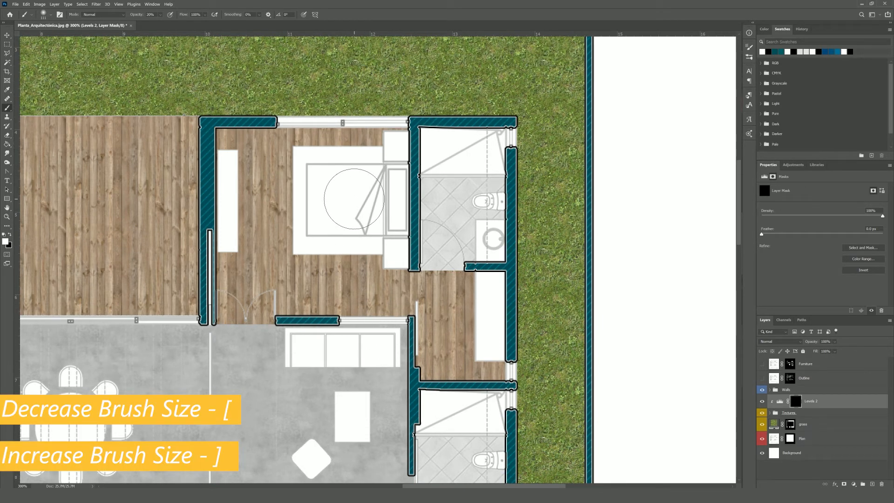
pyautogui.press('[')
pyautogui.press('[')
pyautogui.press('[')
pyautogui.press('[')
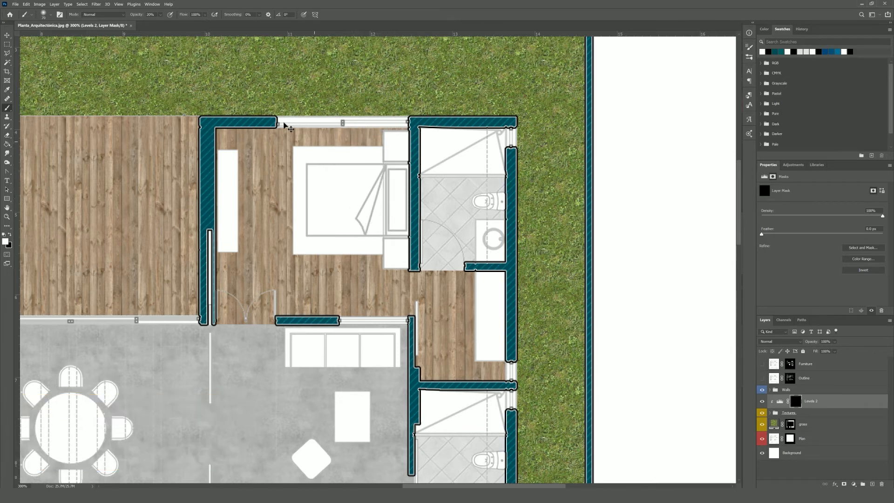
pyautogui.press('5')
pyautogui.press('2')
pyautogui.scroll(-10, 466, 120)
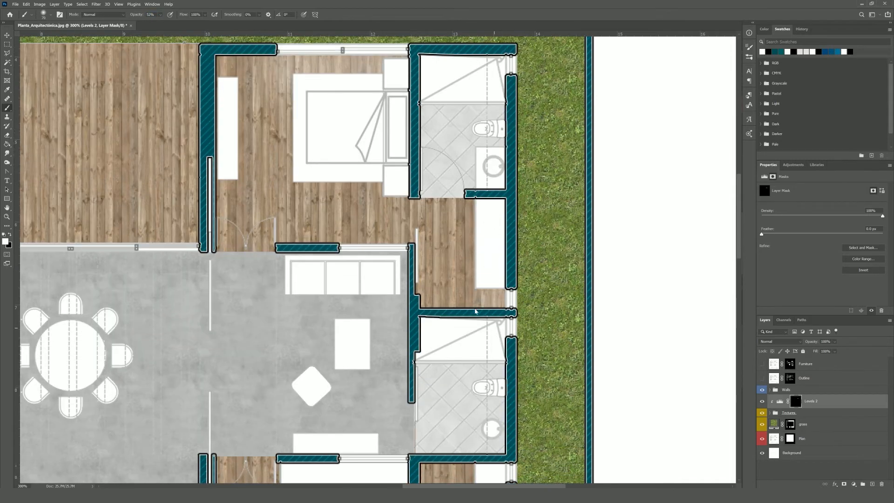
# Paint soft light onto the Levels mask at the openings of the front bedroom, living area, dining area and TV room
pyautogui.scroll(3, 457, 241)
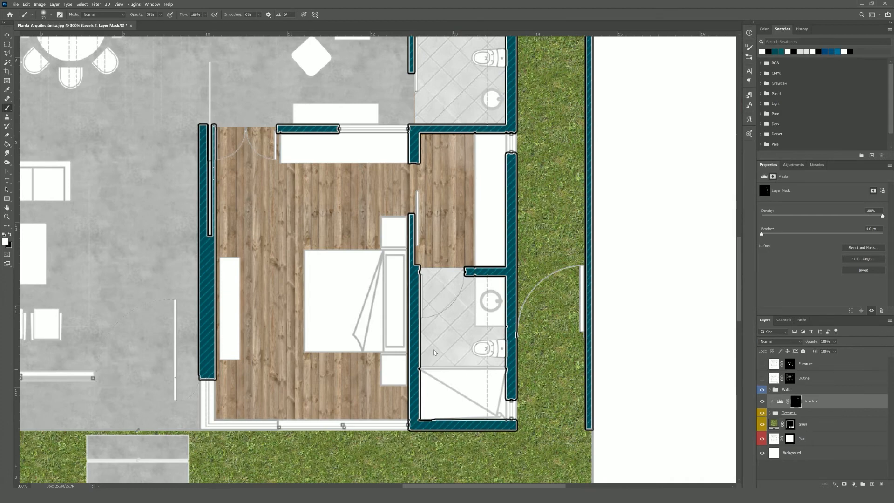
pyautogui.scroll(1, 433, 353)
pyautogui.hscroll(-6, 192, 381)
pyautogui.scroll(1, 191, 380)
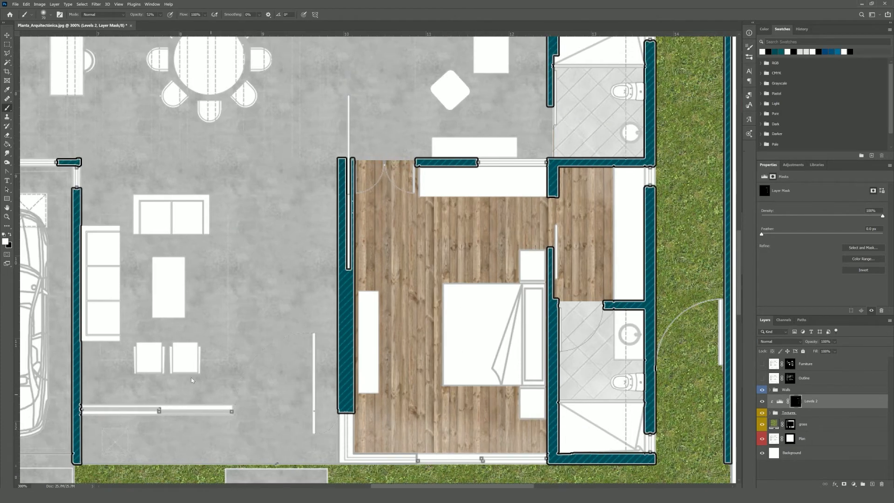
pyautogui.scroll(10, 191, 380)
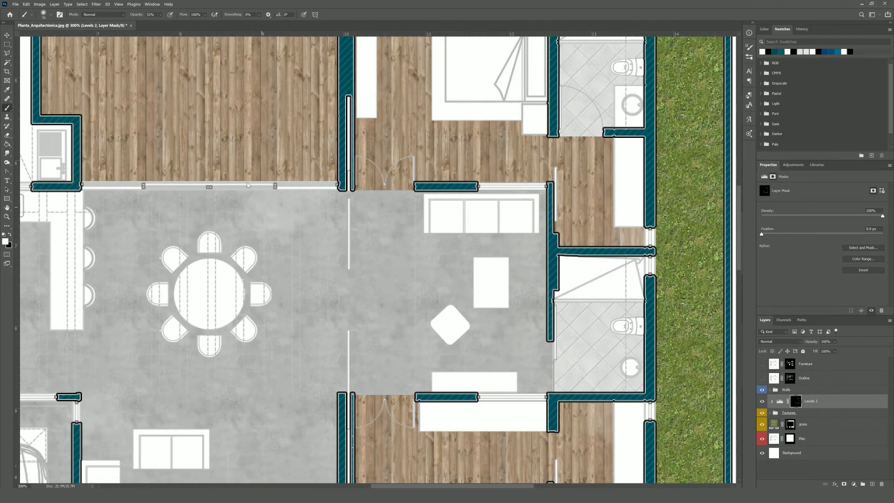
pyautogui.hscroll(-1, 92, 203)
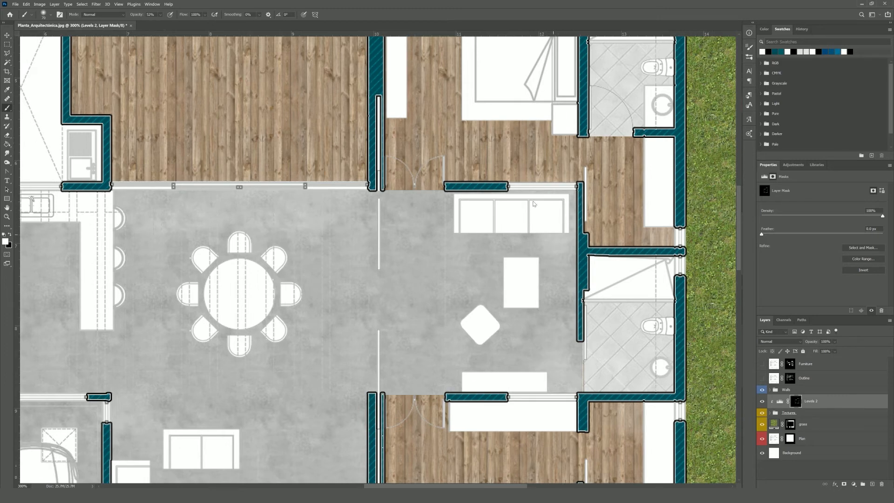
pyautogui.scroll(1, 274, 457)
# Paint soft light onto the Levels mask at the openings of the living room, kitchen and service rooms
pyautogui.scroll(-16, 278, 197)
pyautogui.hscroll(-10, 278, 196)
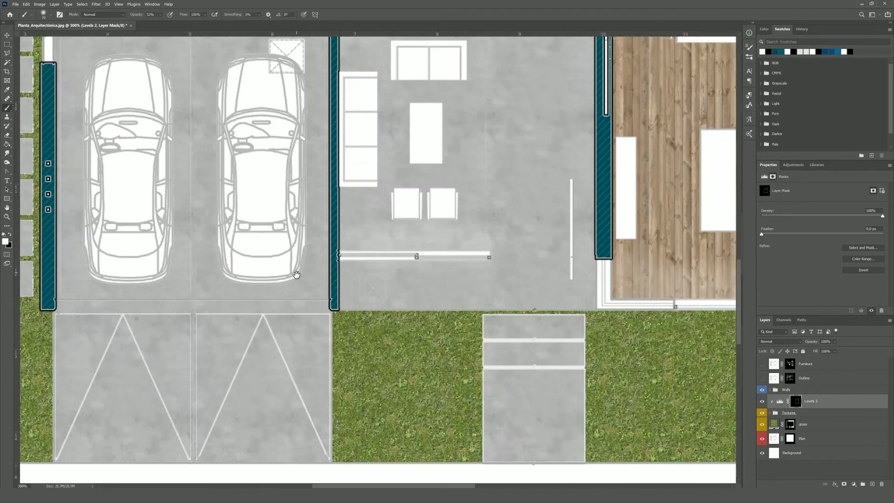
pyautogui.scroll(9, 278, 196)
pyautogui.scroll(13, 349, 311)
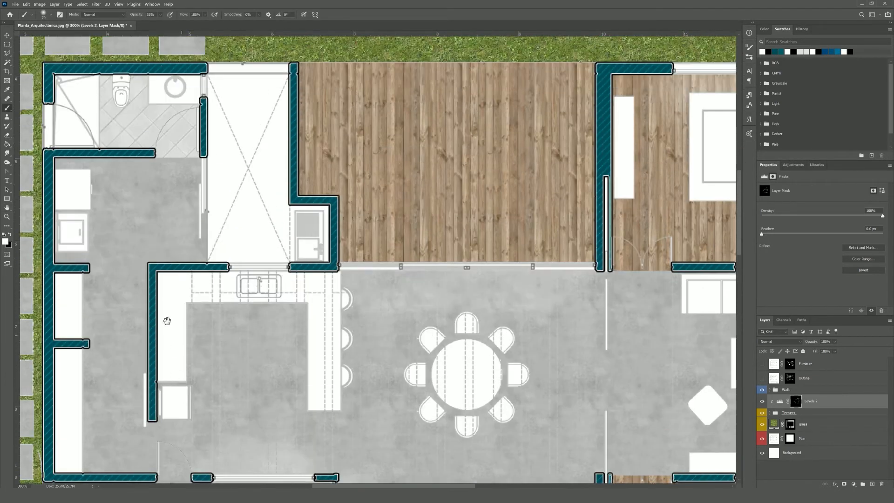
pyautogui.scroll(1, 347, 368)
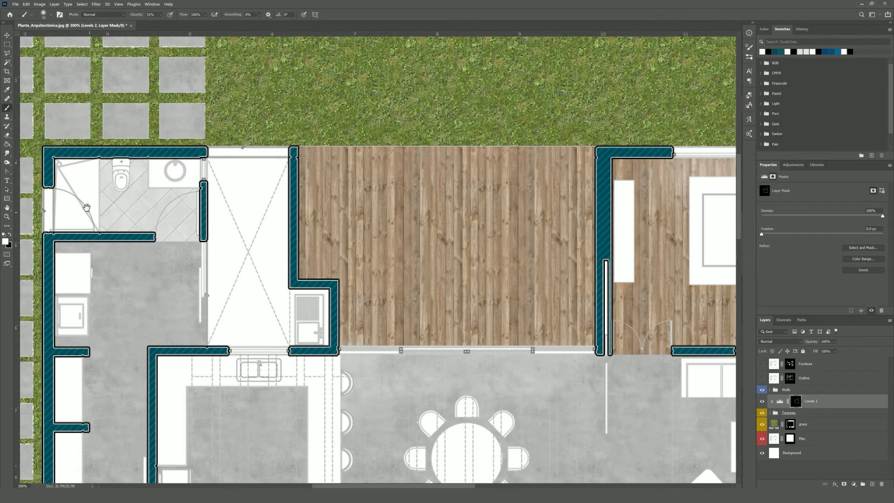
pyautogui.scroll(-6, 463, 295)
# Finish the light patches on the Levels mask and compare the whole plan with the Levels adjustment hidden and shown
pyautogui.hotkey('ctrl', '-')
pyautogui.hotkey('ctrl', '-')
pyautogui.moveTo(386, 387); pyautogui.dragTo(406, 390)
pyautogui.press('m')
pyautogui.press('b')
pyautogui.scroll(3, 433, 368)
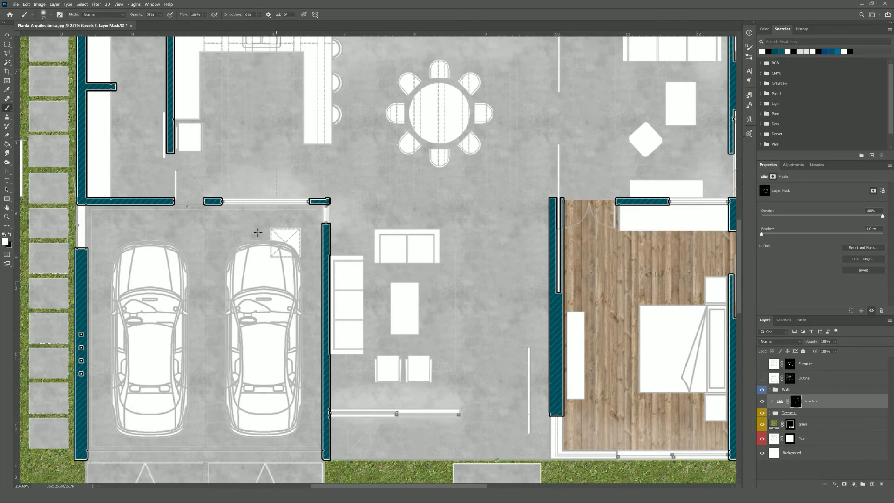
pyautogui.hotkey('ctrl', '-')
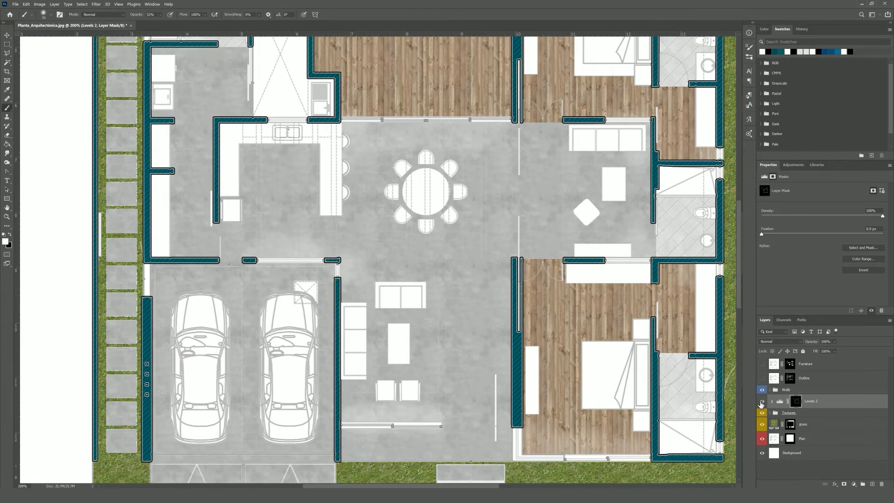
pyautogui.hotkey('ctrl', '-')
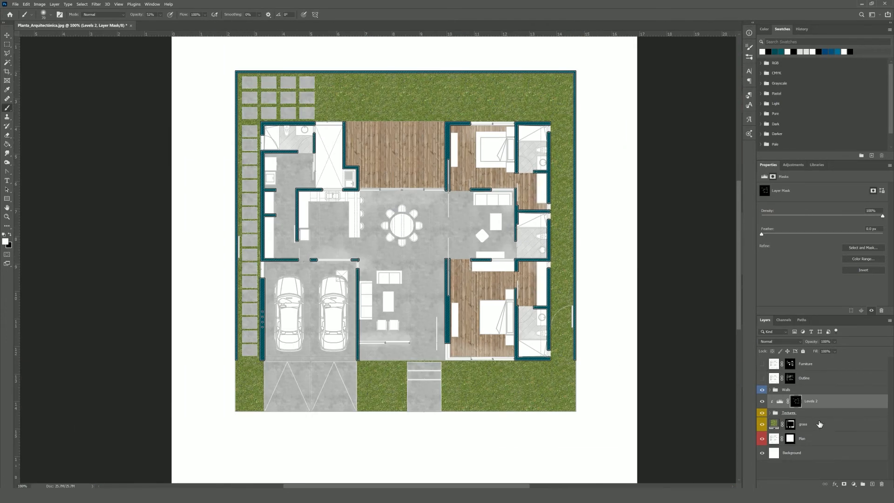
pyautogui.click(762, 401)
pyautogui.click(762, 401)
# Add a new layer above the Levels adjustment and set the soft brush to black at 15% opacity for shadows
pyautogui.click(872, 484)
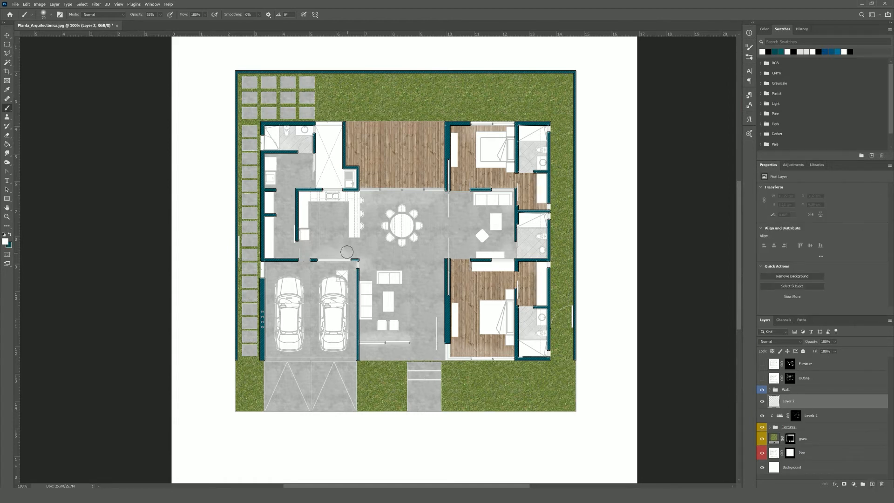
pyautogui.rightClick(347, 252)
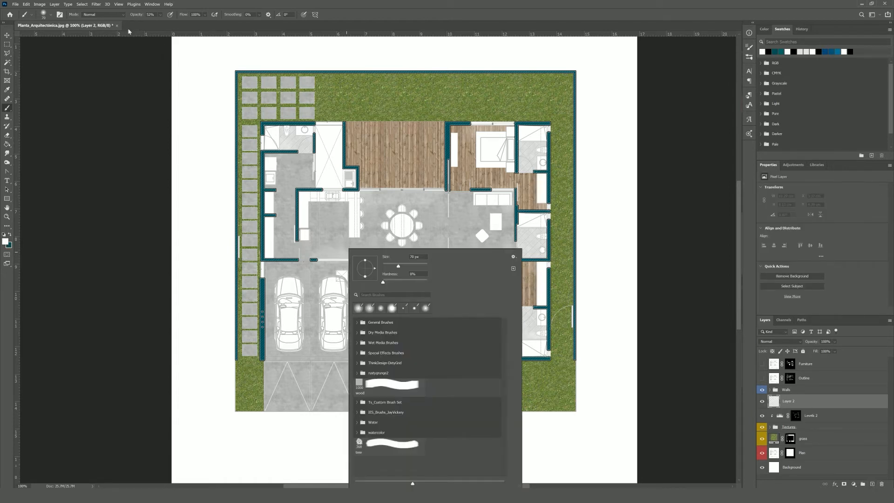
pyautogui.click(5, 241)
pyautogui.click(471, 186)
pyautogui.click(623, 82)
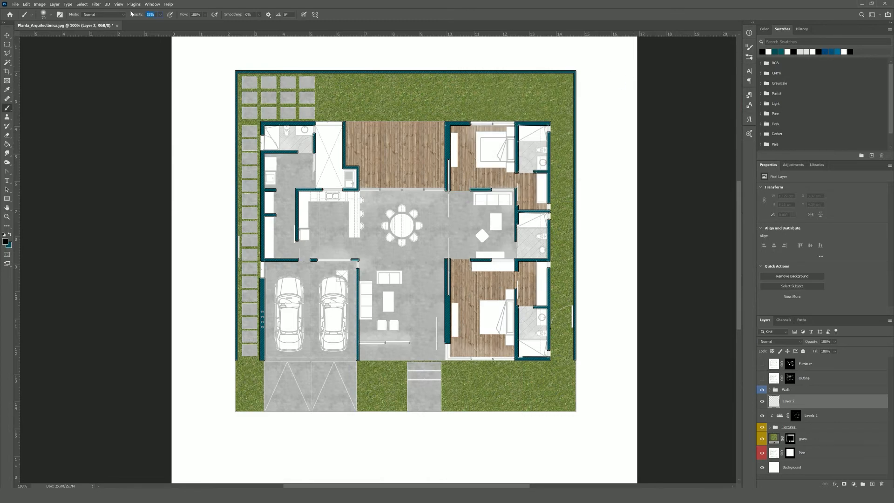
pyautogui.scroll(5, 271, 154)
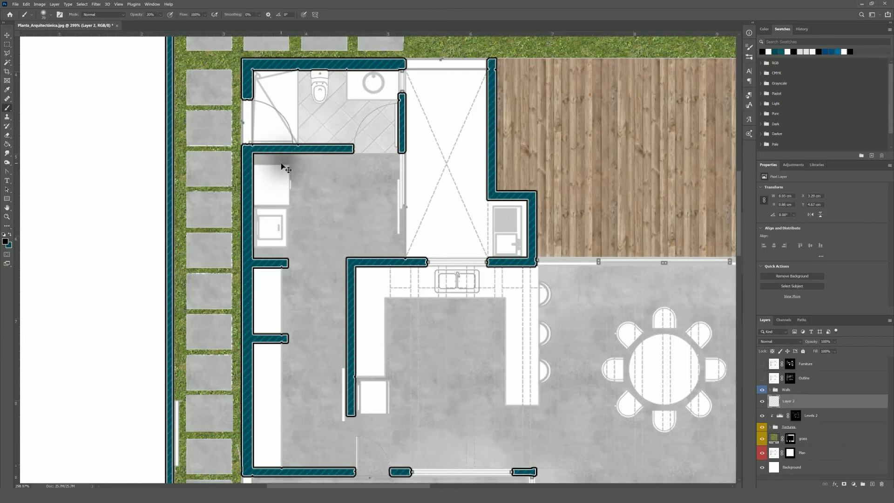
pyautogui.press('1')
pyautogui.press('5')
# Paint faint black shadows on the new layer along the walls of the service rooms, kitchen, garage and living room
pyautogui.scroll(-2, 255, 204)
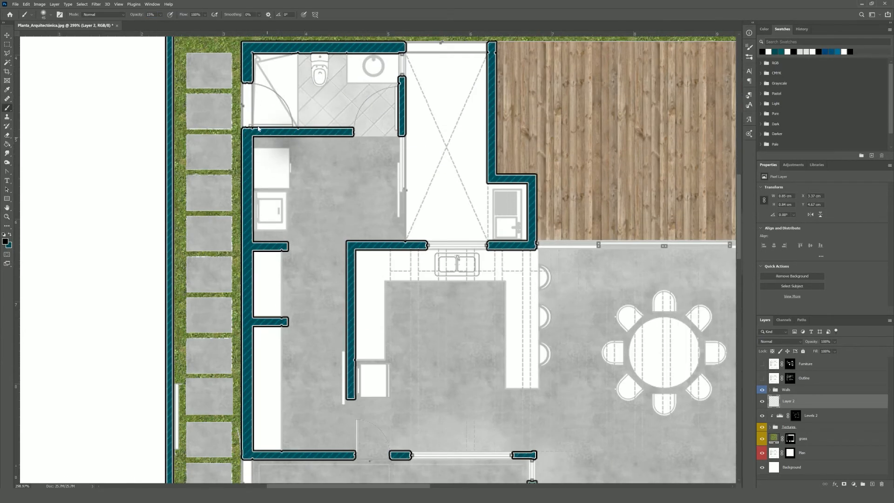
pyautogui.scroll(-3, 255, 204)
pyautogui.moveTo(336, 191); pyautogui.dragTo(350, 298)
pyautogui.scroll(-5, 341, 280)
pyautogui.scroll(-9, 558, 268)
pyautogui.scroll(1, 518, 216)
pyautogui.moveTo(390, 486); pyautogui.dragTo(469, 486)
pyautogui.moveTo(430, 341); pyautogui.dragTo(432, 204)
# Paint faint black shadows on the new layer along the walls of the TV room and front bedroom
pyautogui.scroll(8, 525, 214)
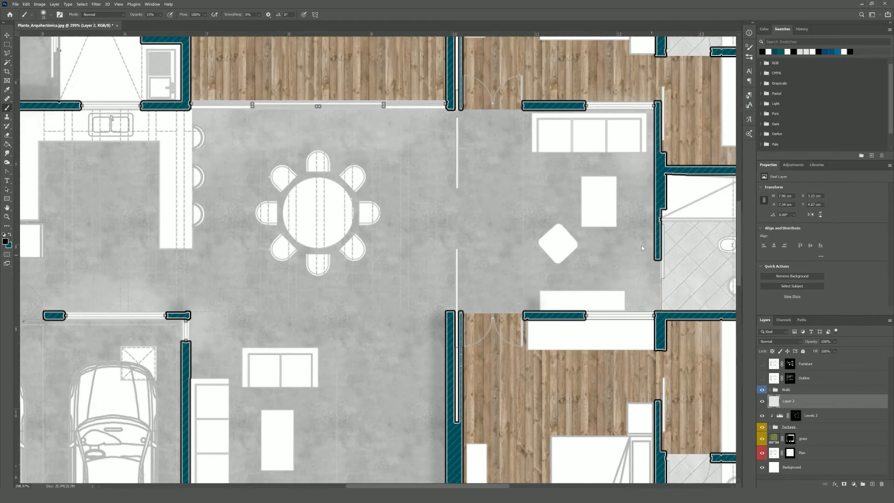
pyautogui.moveTo(647, 242); pyautogui.dragTo(647, 158)
pyautogui.scroll(3, 285, 250)
pyautogui.scroll(-4, 240, 291)
pyautogui.scroll(-1, 239, 292)
pyautogui.hscroll(10, 239, 293)
pyautogui.scroll(-6, 415, 199)
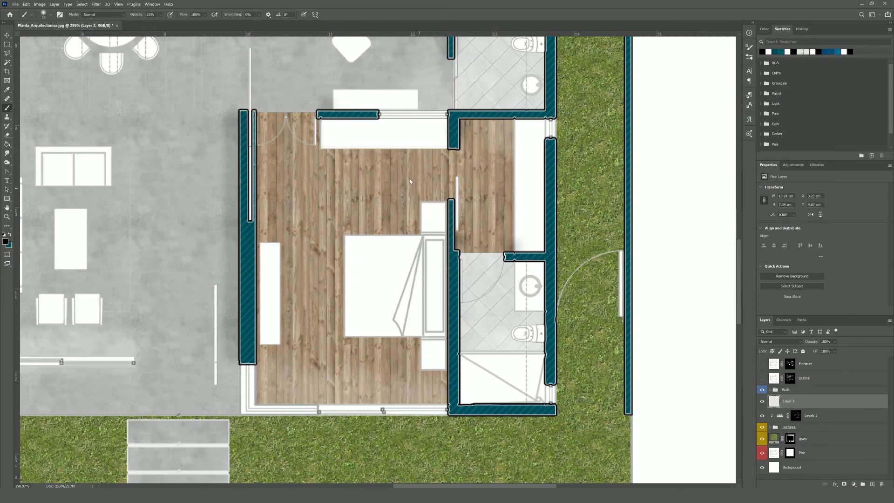
# Paint faint shadows in the rear bedroom, undo stray strokes, and compare the plan with the shadow layer hidden and shown
pyautogui.scroll(14, 309, 233)
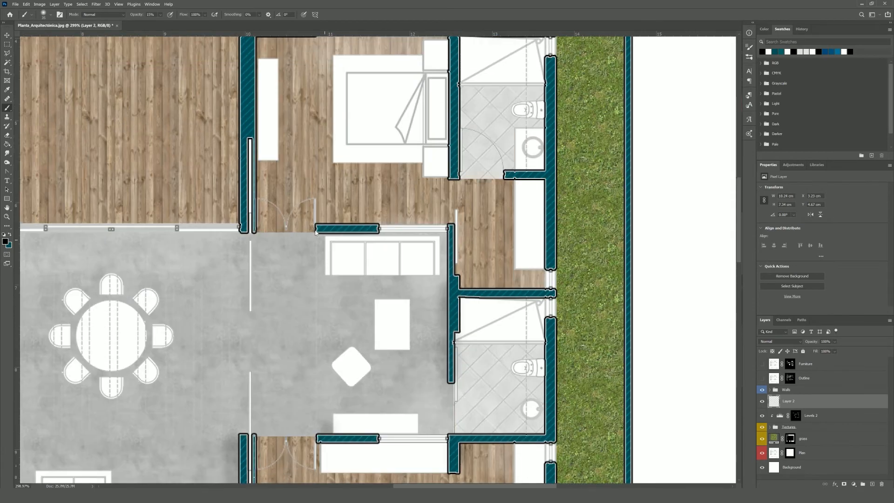
pyautogui.scroll(4, 369, 245)
pyautogui.moveTo(263, 300); pyautogui.dragTo(250, 131)
pyautogui.hotkey('ctrl', 'z')
pyautogui.click(252, 132)
pyautogui.click(253, 135)
pyautogui.moveTo(455, 368); pyautogui.dragTo(454, 348)
pyautogui.hotkey('ctrl', 'z')
pyautogui.scroll(-4, 454, 371)
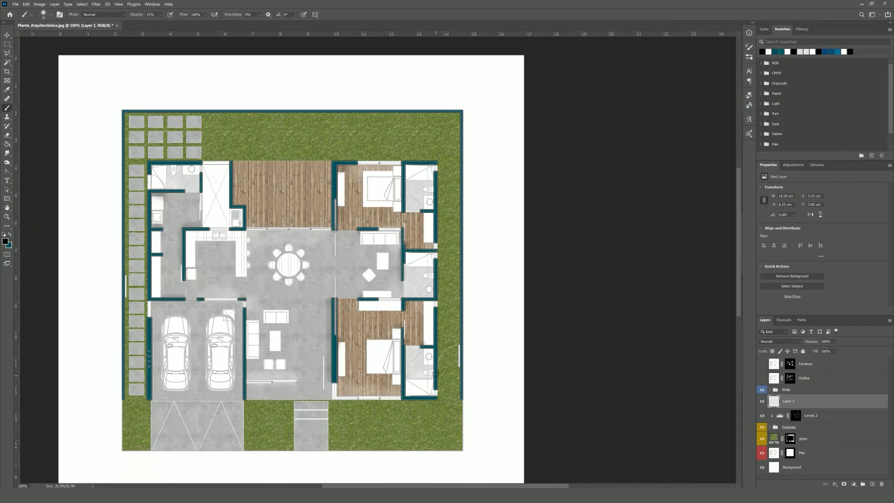
pyautogui.click(762, 401)
pyautogui.click(762, 402)
# Add a new layer above the wall-shadow layer and set the black brush to 48% hardness and 100% opacity
pyautogui.click(873, 485)
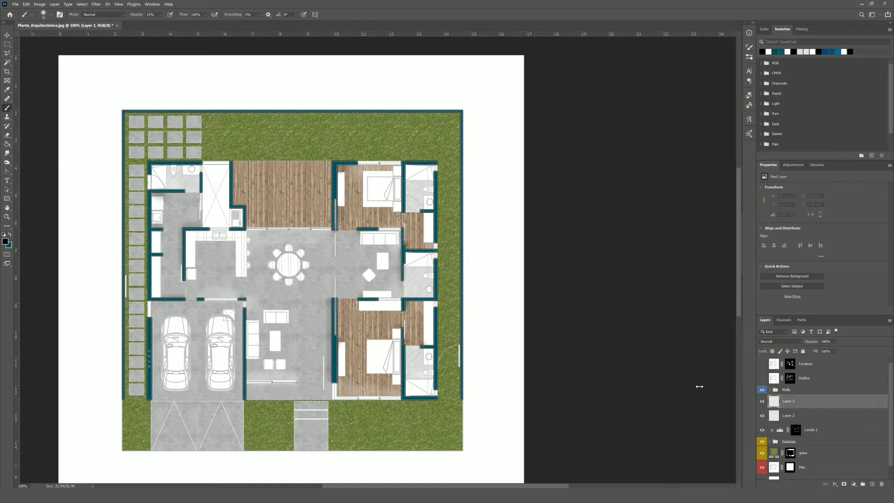
pyautogui.rightClick(265, 227)
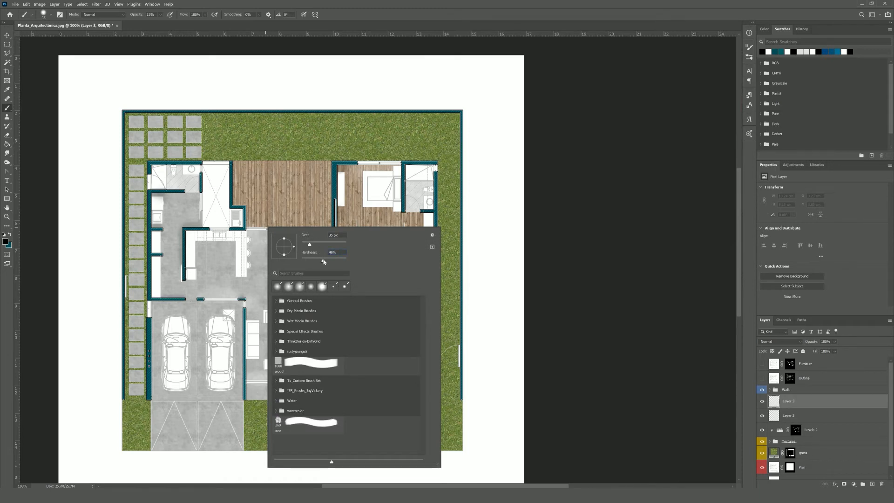
pyautogui.press('Return')
pyautogui.rightClick(296, 214)
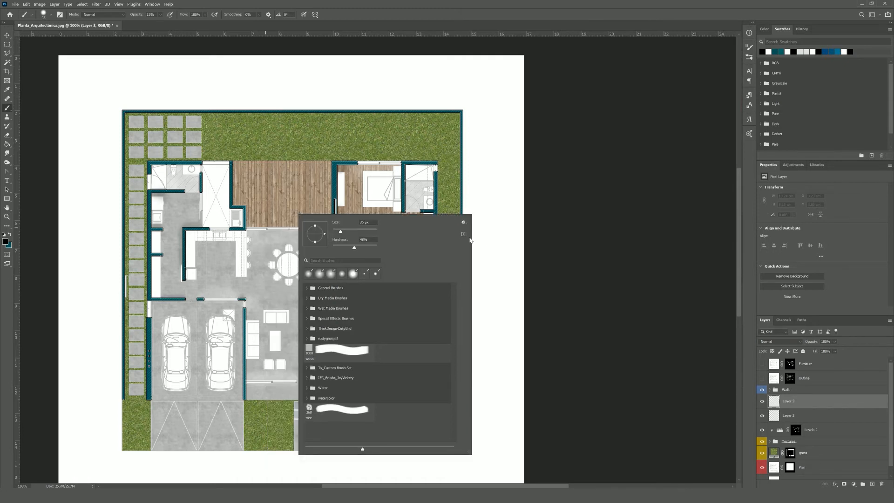
pyautogui.click(160, 14)
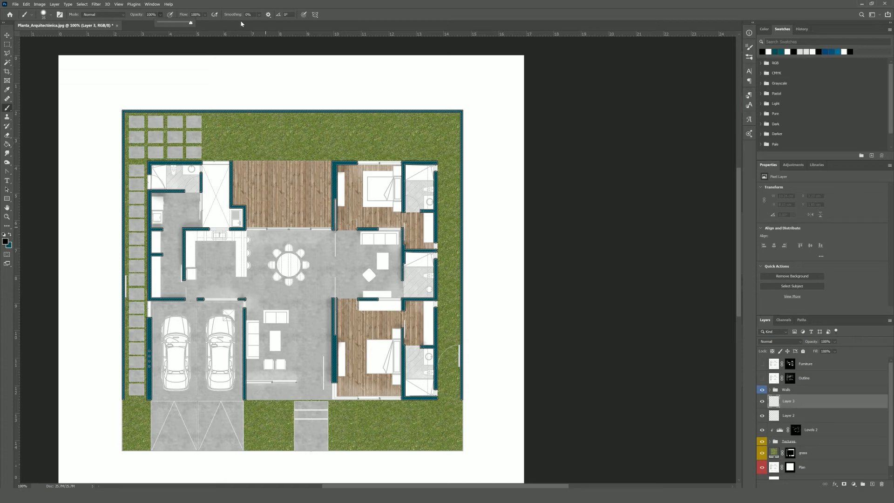
# Paint solid black shadow strokes beside the TV room's sofa, coffee table, armchair and TV cabinet
pyautogui.press('z')
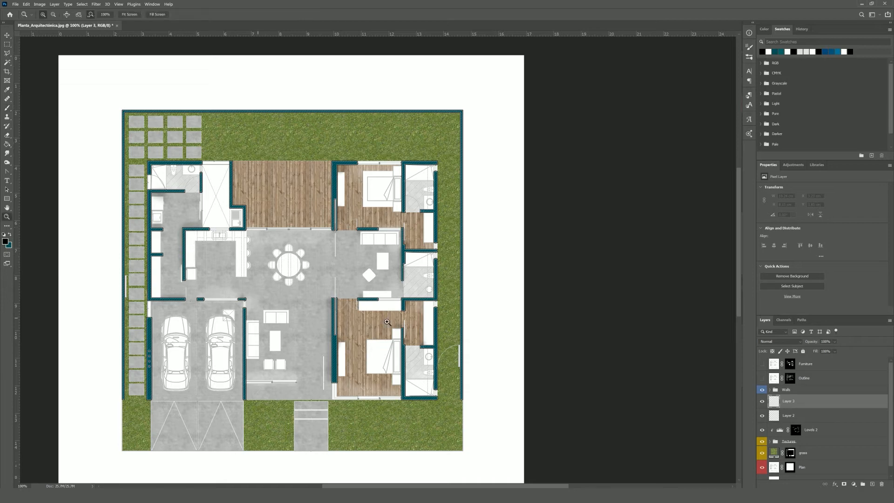
pyautogui.moveTo(391, 219); pyautogui.dragTo(421, 235)
pyautogui.press('m')
pyautogui.press('b')
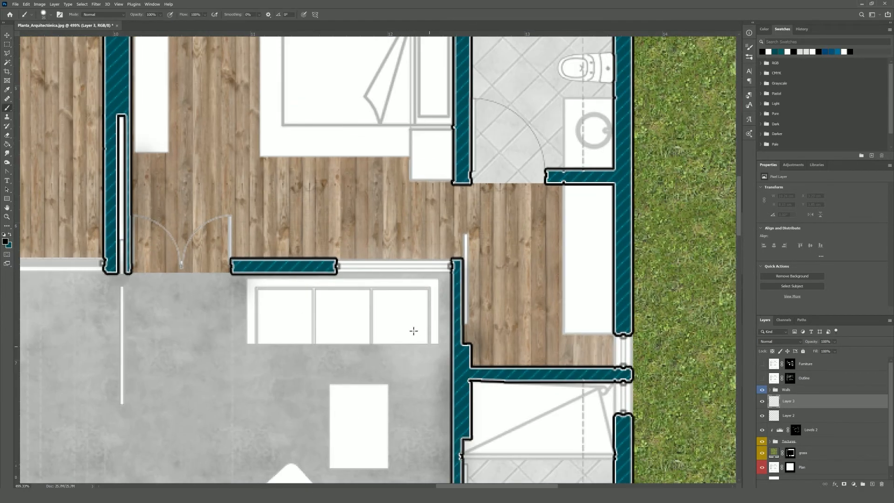
pyautogui.moveTo(434, 348); pyautogui.dragTo(248, 348)
pyautogui.scroll(-3, 325, 274)
pyautogui.moveTo(326, 269); pyautogui.dragTo(326, 345)
pyautogui.scroll(-1, 325, 345)
pyautogui.moveTo(257, 347)
pyautogui.mouseDown()
pyautogui.moveTo(292, 383)
pyautogui.moveTo(325, 354)
pyautogui.mouseUp()
pyautogui.scroll(-3, 325, 354)
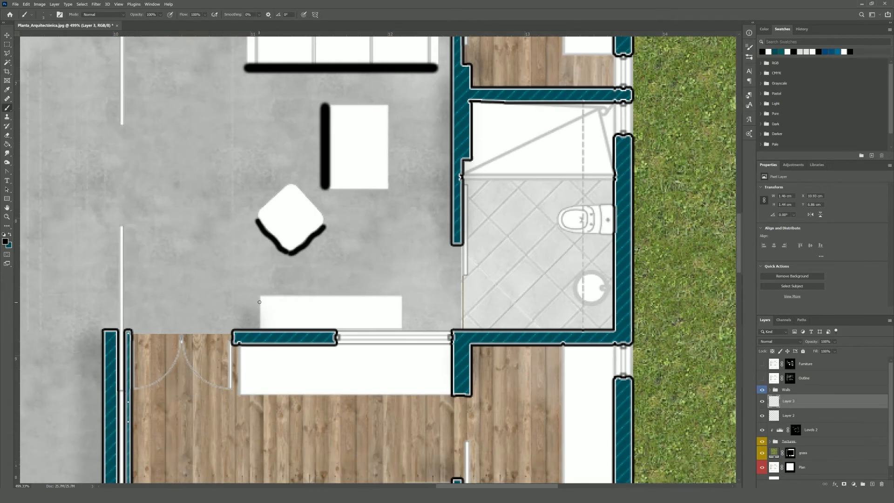
pyautogui.moveTo(257, 328)
pyautogui.mouseDown()
pyautogui.moveTo(258, 295)
pyautogui.moveTo(345, 295)
pyautogui.mouseUp()
# Paint black shadow strokes beside the rear bedroom's nightstand, dresser and closet, and its bathroom's toilet and vanity
pyautogui.scroll(6, 345, 295)
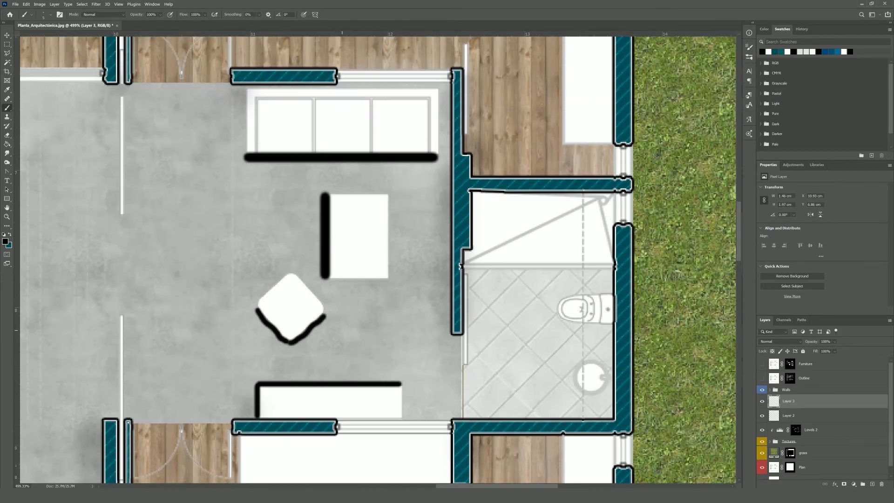
pyautogui.moveTo(410, 213); pyautogui.dragTo(409, 245)
pyautogui.scroll(2, 409, 245)
pyautogui.moveTo(168, 130); pyautogui.dragTo(168, 191)
pyautogui.scroll(1, 168, 197)
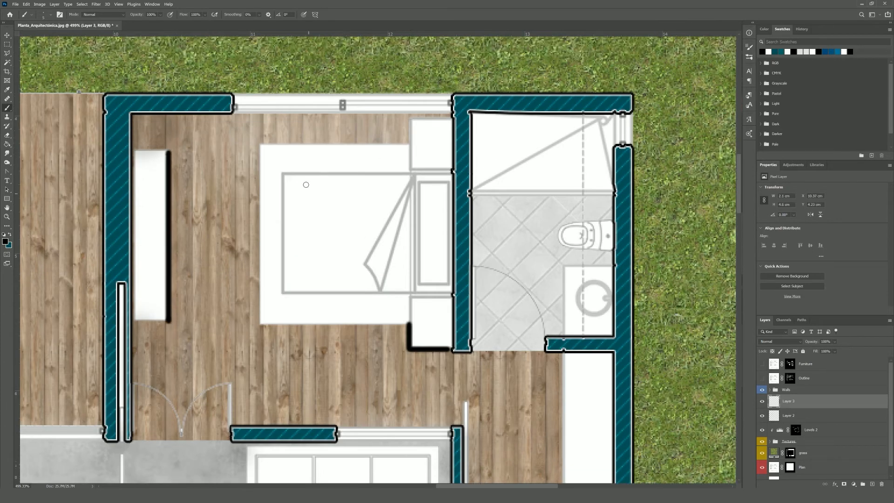
pyautogui.scroll(-5, 561, 244)
pyautogui.moveTo(561, 244); pyautogui.dragTo(561, 400)
pyautogui.scroll(3, 562, 281)
pyautogui.moveTo(610, 206); pyautogui.dragTo(557, 191)
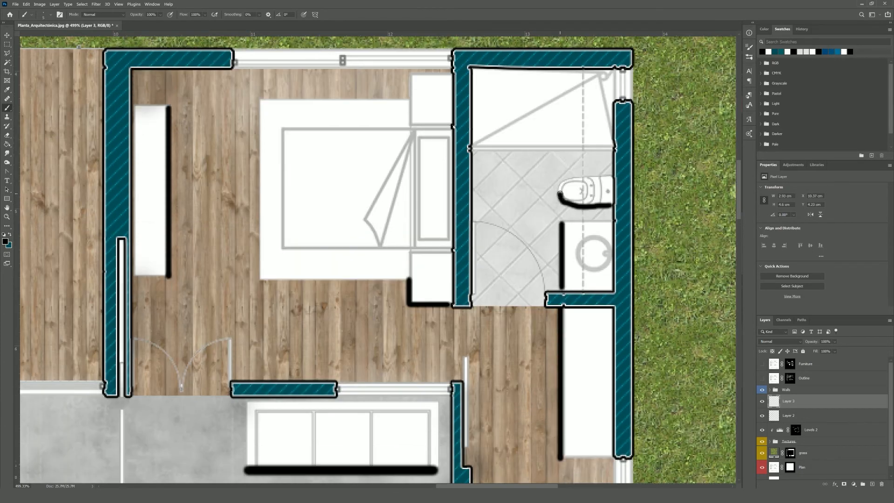
# Paint black shadow strokes along the middle bathroom's fixtures, the front bedroom's side closet and its bathroom's vanity and toilet
pyautogui.scroll(-5, 558, 191)
pyautogui.moveTo(611, 337)
pyautogui.mouseDown()
pyautogui.moveTo(559, 324)
pyautogui.moveTo(573, 321)
pyautogui.mouseUp()
pyautogui.scroll(-2, 560, 324)
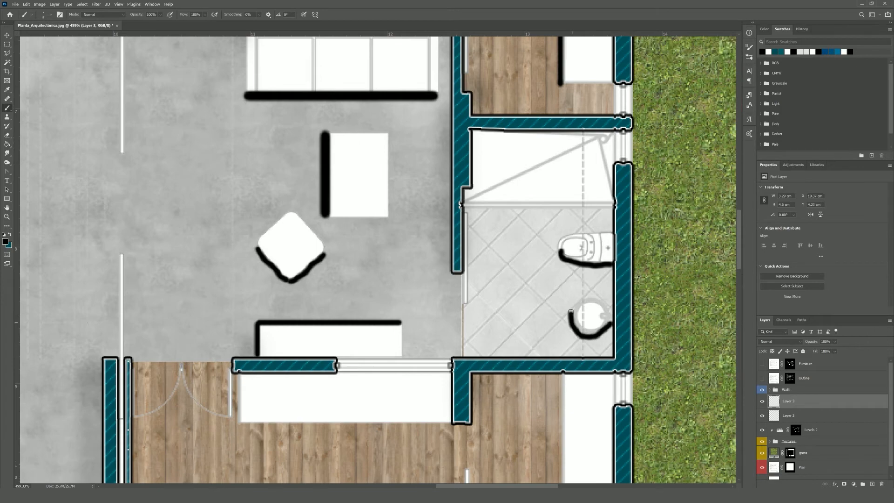
pyautogui.scroll(-8, 573, 320)
pyautogui.moveTo(561, 264); pyautogui.dragTo(561, 348)
pyautogui.moveTo(561, 348)
pyautogui.mouseDown()
pyautogui.moveTo(597, 349)
pyautogui.moveTo(608, 322)
pyautogui.moveTo(559, 336)
pyautogui.mouseUp()
pyautogui.scroll(-2, 609, 349)
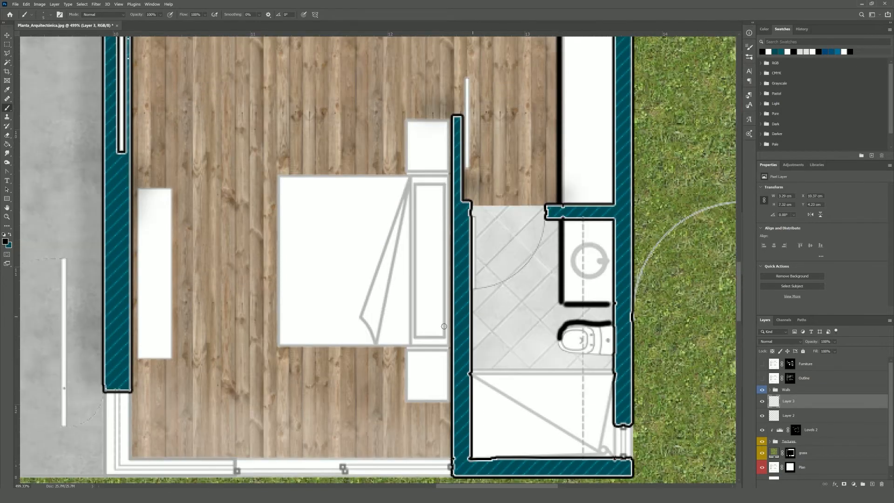
# Paint black shadow strokes along the front bedroom's dresser, nightstand, bed and upper closet
pyautogui.scroll(3, 558, 336)
pyautogui.moveTo(136, 256)
pyautogui.mouseDown()
pyautogui.moveTo(175, 289)
pyautogui.moveTo(173, 430)
pyautogui.mouseUp()
pyautogui.scroll(2, 173, 431)
pyautogui.moveTo(403, 227); pyautogui.dragTo(403, 277)
pyautogui.moveTo(404, 277); pyautogui.dragTo(279, 277)
pyautogui.scroll(3, 278, 276)
pyautogui.moveTo(240, 181); pyautogui.dragTo(452, 182)
# Paint black shadow strokes along the storage cabinets, laundry fixtures and service bathroom fixtures
pyautogui.hotkey('ctrl', '-')
pyautogui.hotkey('ctrl', '-')
pyautogui.hotkey('ctrl', '-')
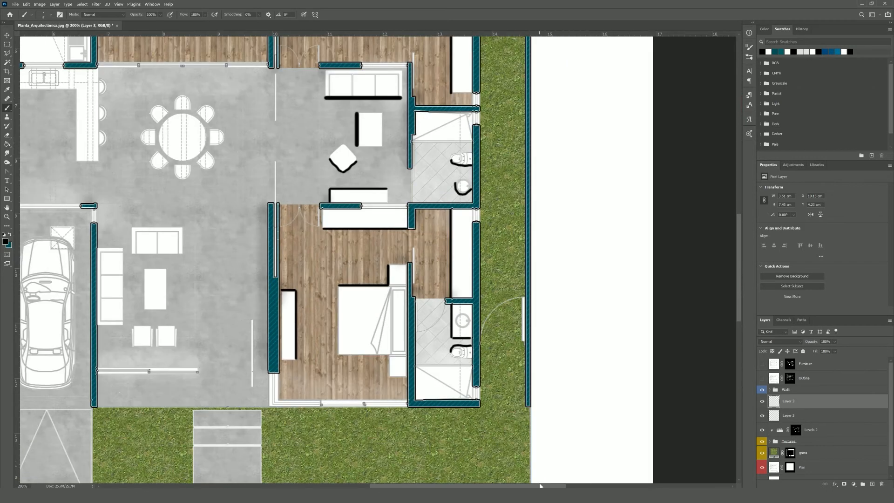
pyautogui.hscroll(-8, 378, 260)
pyautogui.scroll(3, 266, 260)
pyautogui.scroll(1, 267, 197)
pyautogui.moveTo(267, 280); pyautogui.dragTo(266, 164)
pyautogui.scroll(1, 266, 164)
pyautogui.moveTo(269, 178); pyautogui.dragTo(249, 179)
pyautogui.scroll(2, 259, 179)
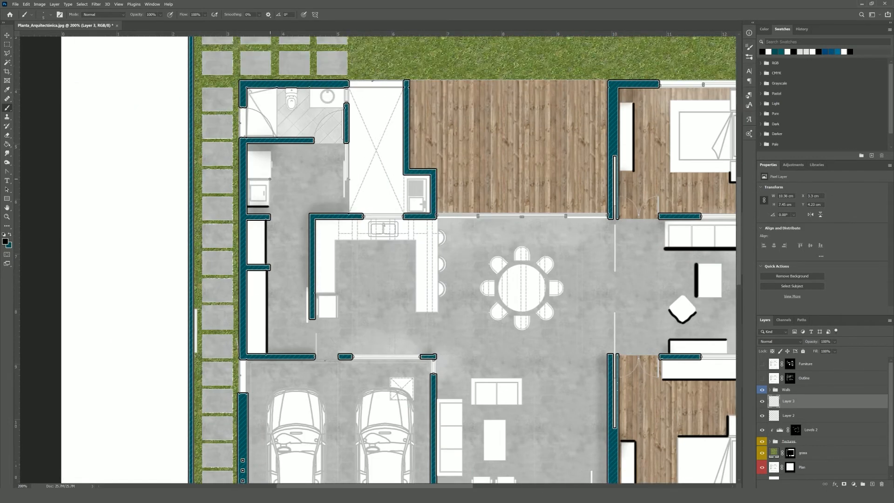
pyautogui.moveTo(296, 128)
pyautogui.mouseDown()
pyautogui.moveTo(296, 148)
pyautogui.moveTo(310, 149)
pyautogui.mouseUp()
# Paint black shadow strokes along the inner edge of the kitchen counter and around the refrigerator
pyautogui.scroll(-2, 309, 148)
pyautogui.moveTo(336, 278)
pyautogui.mouseDown()
pyautogui.moveTo(381, 228)
pyautogui.moveTo(416, 267)
pyautogui.moveTo(321, 304)
pyautogui.moveTo(317, 278)
pyautogui.mouseUp()
pyautogui.hotkey('ctrl', 'z')
pyautogui.scroll(6, 320, 278)
pyautogui.moveTo(313, 272); pyautogui.dragTo(374, 347)
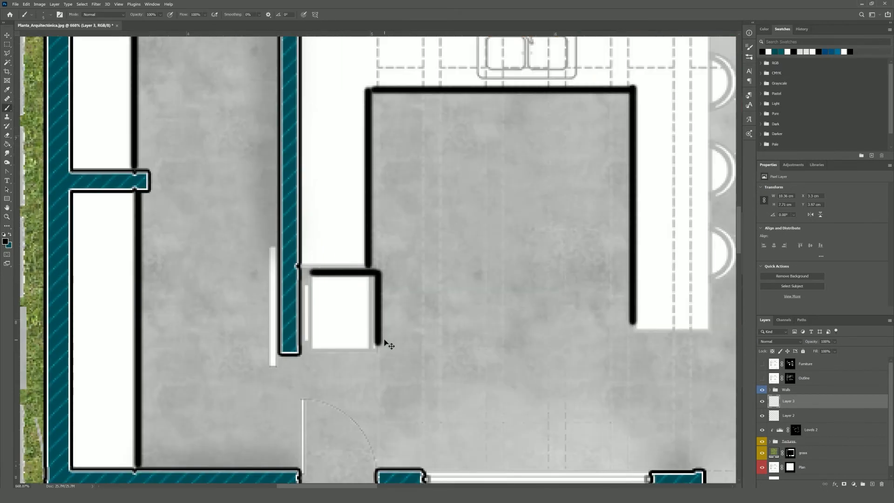
# Paint curved black shadow strokes around the three stools at the kitchen bar
pyautogui.scroll(-5, 380, 279)
pyautogui.scroll(4, 521, 205)
pyautogui.moveTo(518, 275); pyautogui.dragTo(540, 244)
pyautogui.moveTo(520, 208); pyautogui.dragTo(539, 193)
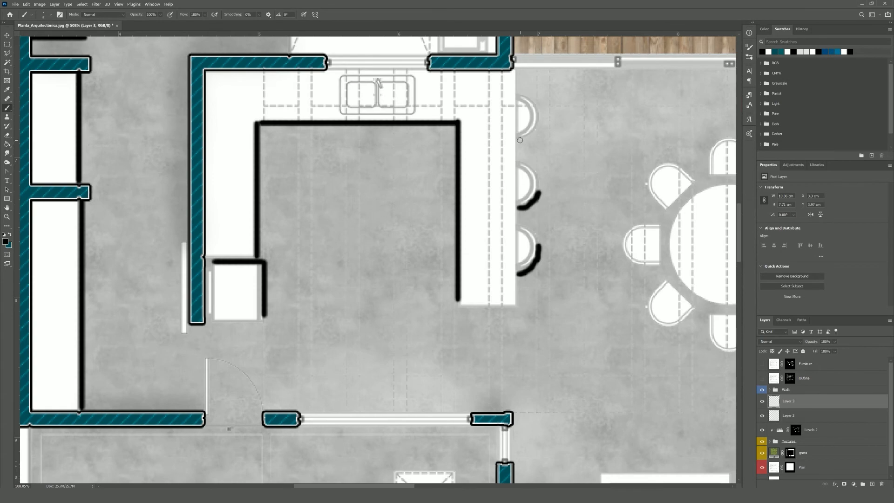
pyautogui.moveTo(519, 141); pyautogui.dragTo(540, 122)
pyautogui.scroll(-2, 541, 122)
pyautogui.hscroll(10, 466, 233)
pyautogui.scroll(3, 395, 298)
pyautogui.moveTo(376, 327); pyautogui.dragTo(370, 334)
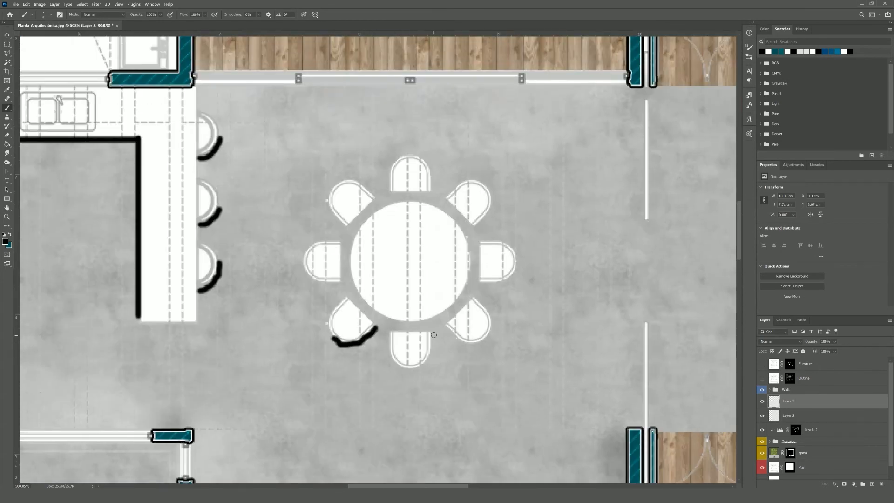
pyautogui.moveTo(400, 366); pyautogui.dragTo(438, 359)
pyautogui.hotkey('ctrl', 'z')
pyautogui.hotkey('ctrl', 'z')
pyautogui.moveTo(378, 325); pyautogui.dragTo(332, 339)
pyautogui.hotkey('ctrl', 'z')
pyautogui.moveTo(433, 333)
pyautogui.mouseDown()
pyautogui.moveTo(407, 368)
pyautogui.moveTo(432, 362)
pyautogui.moveTo(423, 369)
pyautogui.mouseUp()
pyautogui.hotkey('ctrl', 'z')
pyautogui.hotkey('ctrl', 'z')
pyautogui.hotkey('ctrl', 'z')
pyautogui.hotkey('ctrl', 'z')
pyautogui.hotkey('ctrl', 'z')
# Paint curved black shadow strokes around the dining chairs and the lower edge of the round table, undoing uneven ones
pyautogui.moveTo(376, 327)
pyautogui.mouseDown()
pyautogui.moveTo(362, 342)
pyautogui.moveTo(329, 334)
pyautogui.mouseUp()
pyautogui.hotkey('ctrl', 'z')
pyautogui.moveTo(433, 331)
pyautogui.mouseDown()
pyautogui.moveTo(431, 349)
pyautogui.moveTo(396, 367)
pyautogui.mouseUp()
pyautogui.hotkey('ctrl', 'z')
pyautogui.moveTo(488, 334)
pyautogui.mouseDown()
pyautogui.moveTo(474, 344)
pyautogui.moveTo(444, 326)
pyautogui.mouseUp()
pyautogui.moveTo(340, 283)
pyautogui.mouseDown()
pyautogui.moveTo(307, 281)
pyautogui.moveTo(300, 258)
pyautogui.mouseUp()
pyautogui.moveTo(327, 208)
pyautogui.mouseDown()
pyautogui.moveTo(347, 228)
pyautogui.moveTo(370, 313)
pyautogui.moveTo(472, 279)
pyautogui.moveTo(473, 268)
pyautogui.mouseUp()
# Paint straight black shadow lines below the living room's two-seat sofa and beside its coffee table
pyautogui.hotkey('ctrl', '-')
pyautogui.hotkey('ctrl', '-')
pyautogui.hotkey('ctrl', '-')
pyautogui.moveTo(342, 327); pyautogui.dragTo(364, 327)
pyautogui.press('b')
pyautogui.click(279, 317)
pyautogui.keyDown('shift'); pyautogui.click(502, 316); pyautogui.keyUp('shift')
pyautogui.scroll(-3, 332, 260)
pyautogui.click(332, 246)
pyautogui.keyDown('shift'); pyautogui.click(331, 421); pyautogui.keyUp('shift')
# Paint straight black shadow lines around the living room's long sofa and along the two armchairs
pyautogui.moveTo(130, 150); pyautogui.dragTo(241, 150)
pyautogui.keyDown('shift'); pyautogui.click(241, 471); pyautogui.keyUp('shift')
pyautogui.scroll(-5, 290, 313)
pyautogui.click(290, 312)
pyautogui.keyDown('shift'); pyautogui.click(363, 313); pyautogui.keyUp('shift')
pyautogui.click(397, 313)
pyautogui.keyDown('shift'); pyautogui.click(470, 312); pyautogui.keyUp('shift')
pyautogui.scroll(2, 305, 375)
# Examine the painted furniture shadows across the whole floor plan
pyautogui.hotkey('ctrl', '-')
pyautogui.hotkey('ctrl', '-')
pyautogui.hotkey('ctrl', '-')
pyautogui.hotkey('ctrl', '-')
pyautogui.hotkey('ctrl', '-')
pyautogui.hotkey('ctrl', '-')
pyautogui.hotkey('ctrl', '-')
pyautogui.scroll(5, 303, 375)
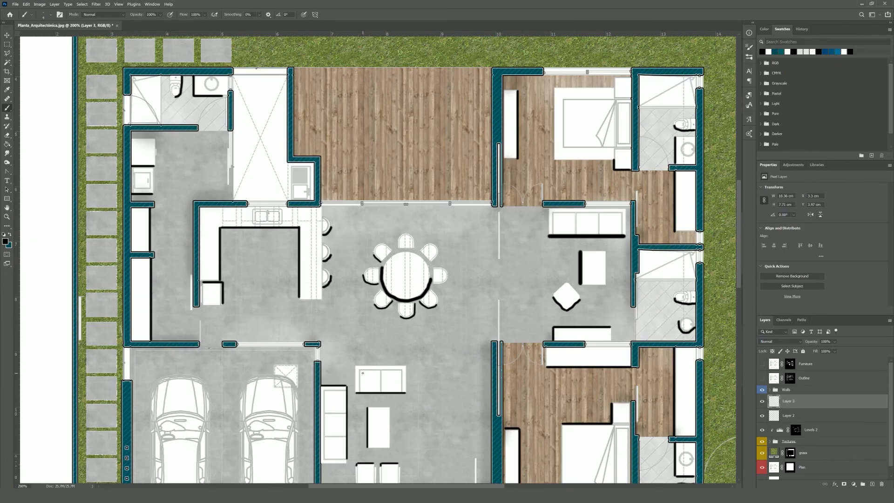
pyautogui.scroll(3, 497, 192)
pyautogui.scroll(-3, 497, 192)
pyautogui.hotkey('ctrl', '-')
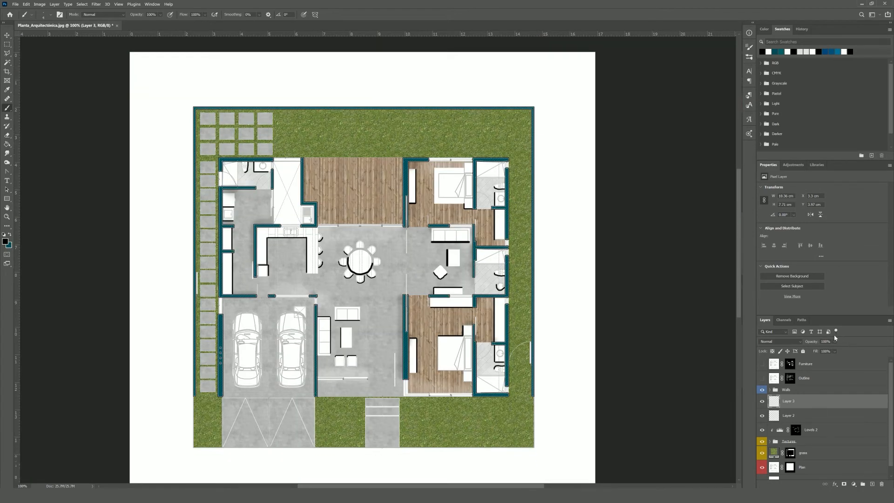
# Lower the opacity of the furniture-shadow layer until the black strokes read as soft shadows
pyautogui.moveTo(835, 343); pyautogui.dragTo(826, 356)
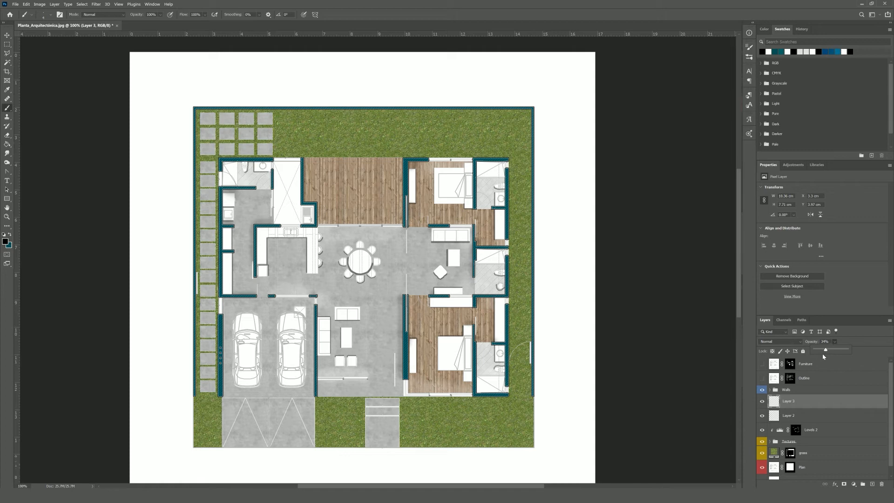
pyautogui.click(826, 342)
pyautogui.click(834, 342)
pyautogui.moveTo(839, 349); pyautogui.dragTo(835, 350)
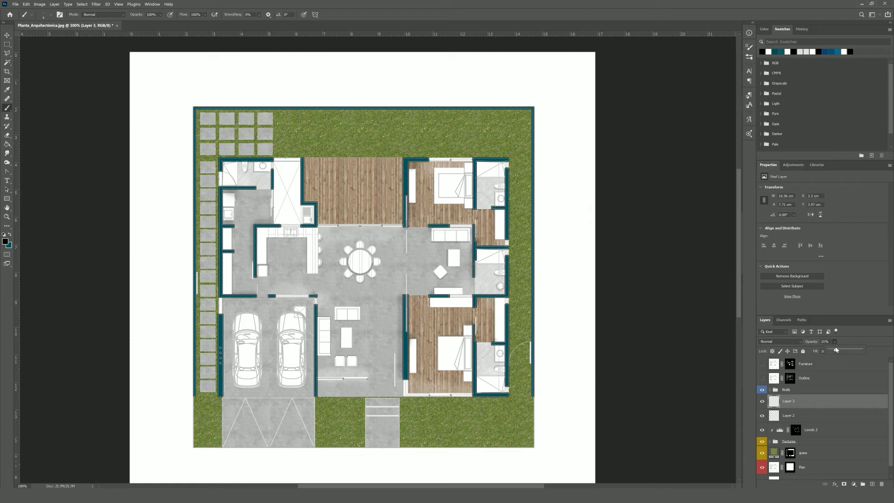
# Rename the two shadow layers "Furniture shadow" and "shadow", and the Levels 2 adjustment layer "highlight"
pyautogui.click(811, 400)
pyautogui.doubleClick(788, 401)
pyautogui.write('shadow')
pyautogui.press('Tab')
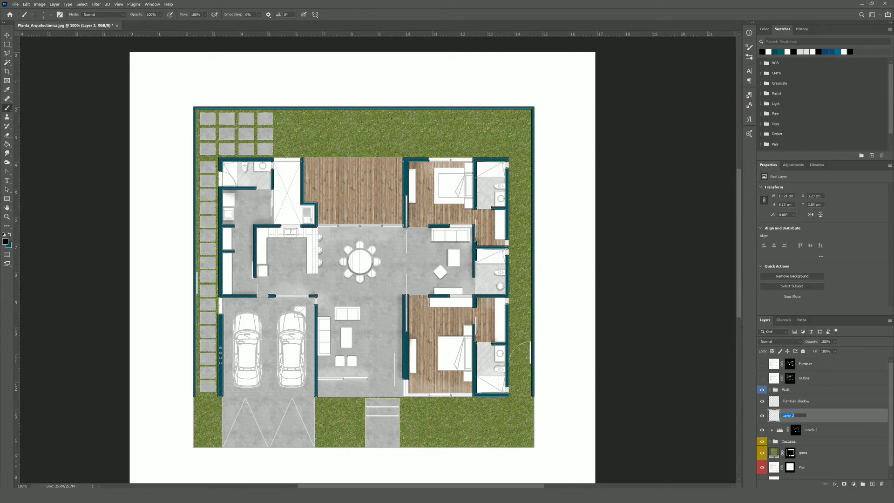
pyautogui.write('shadow')
pyautogui.press('Tab')
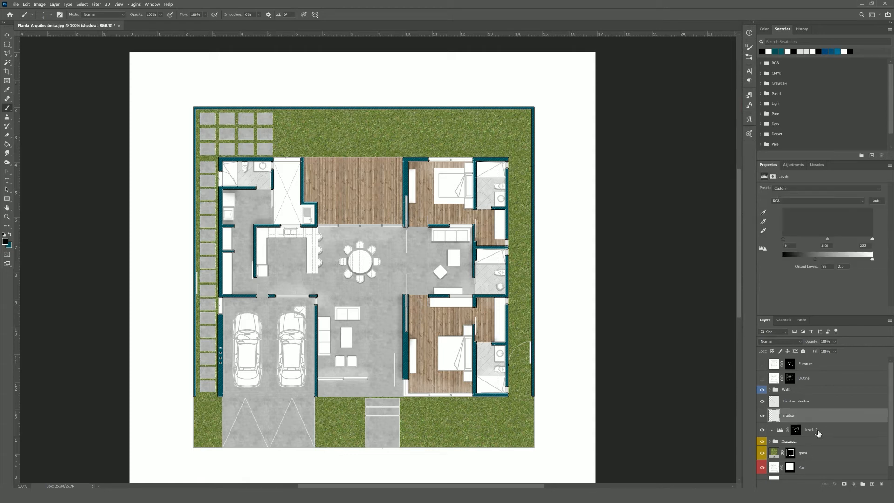
pyautogui.write('h')
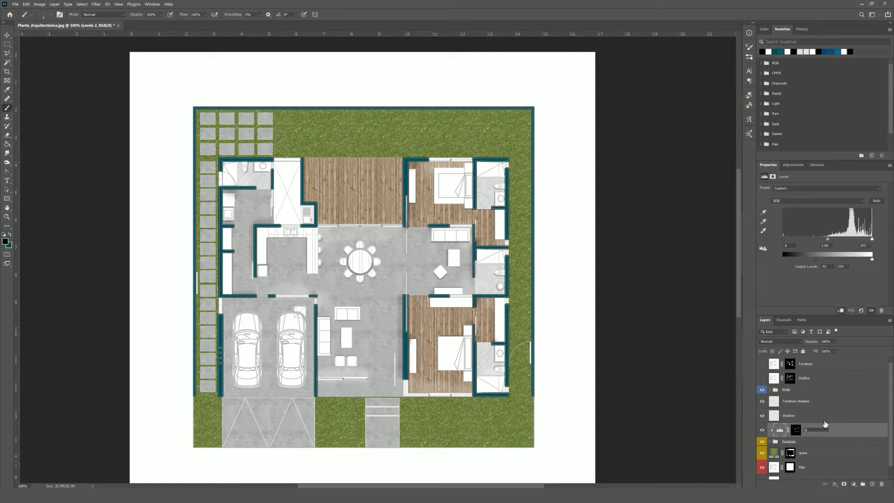
pyautogui.write('ighlight')
pyautogui.press('Return')
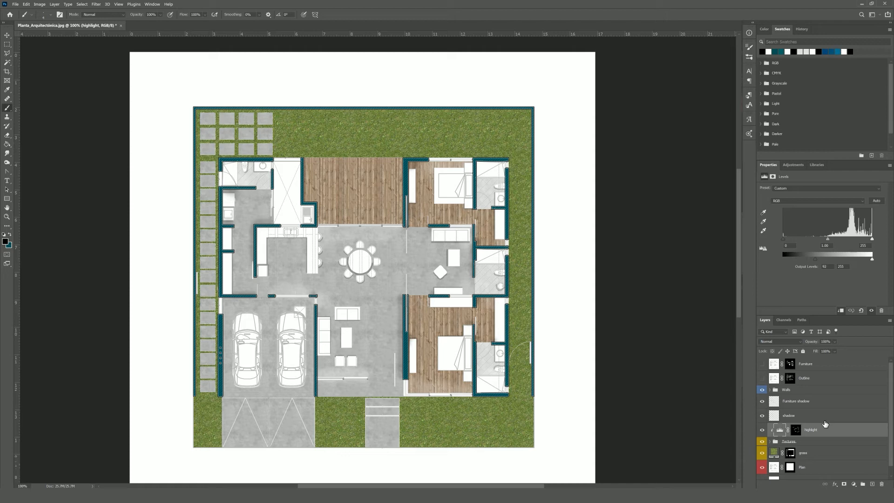
# Make the Furniture layer visible and add a new empty layer above it
pyautogui.click(815, 365)
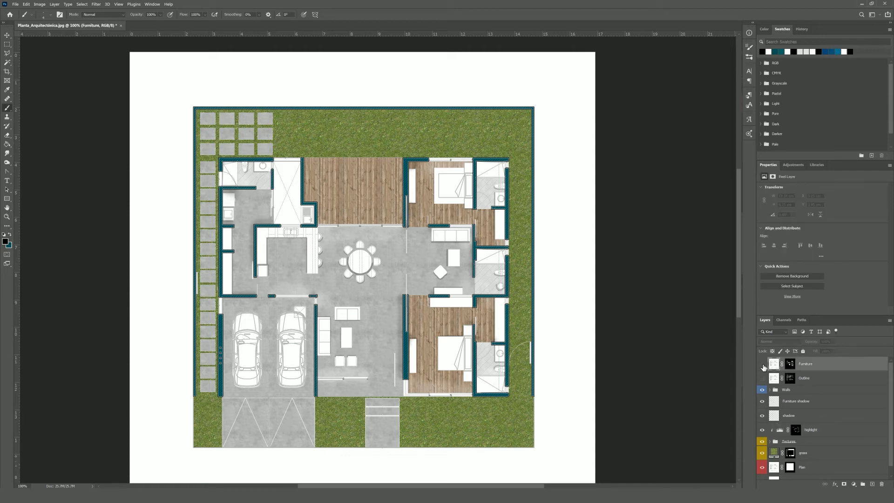
pyautogui.click(762, 364)
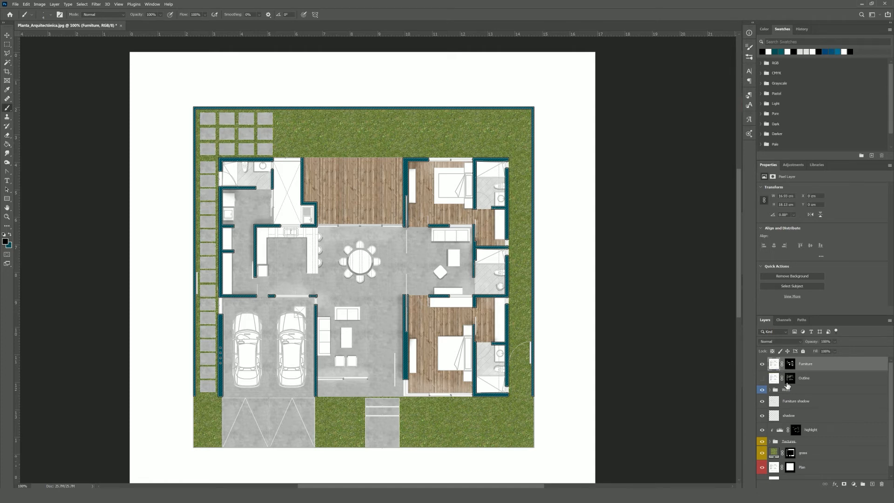
pyautogui.click(871, 484)
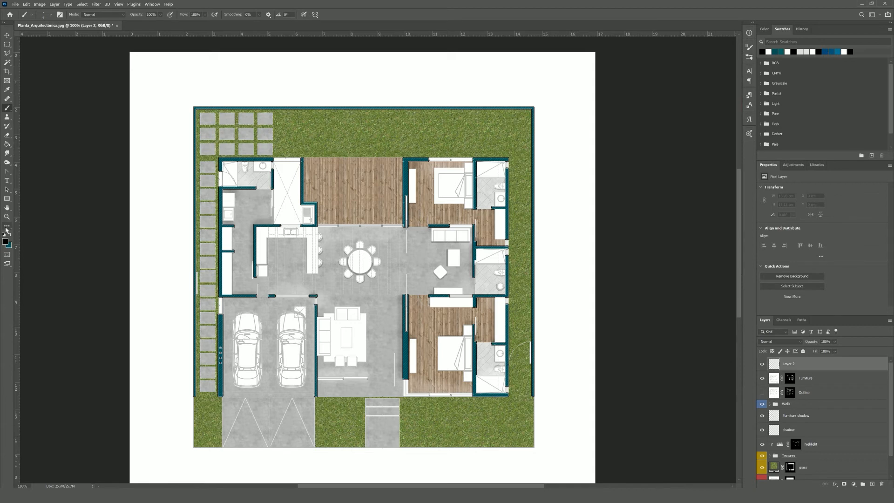
pyautogui.click(6, 242)
pyautogui.click(624, 122)
pyautogui.click(621, 116)
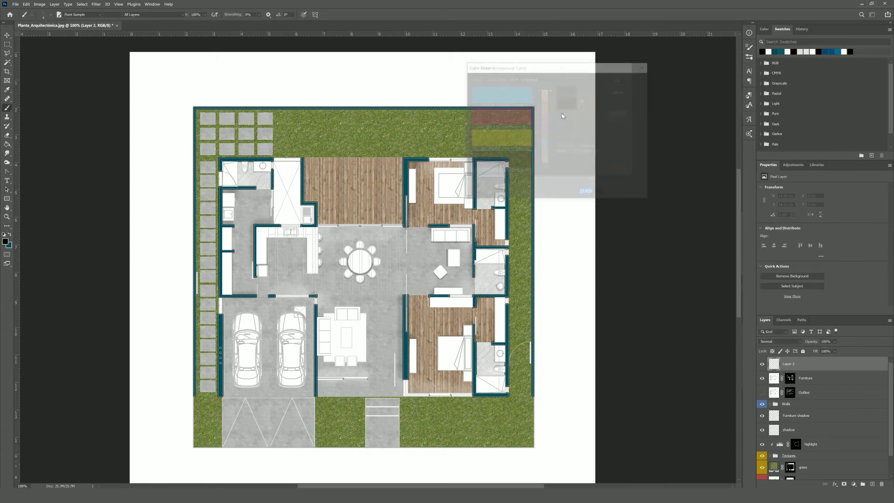
pyautogui.click(469, 89)
pyautogui.moveTo(469, 89); pyautogui.dragTo(468, 83)
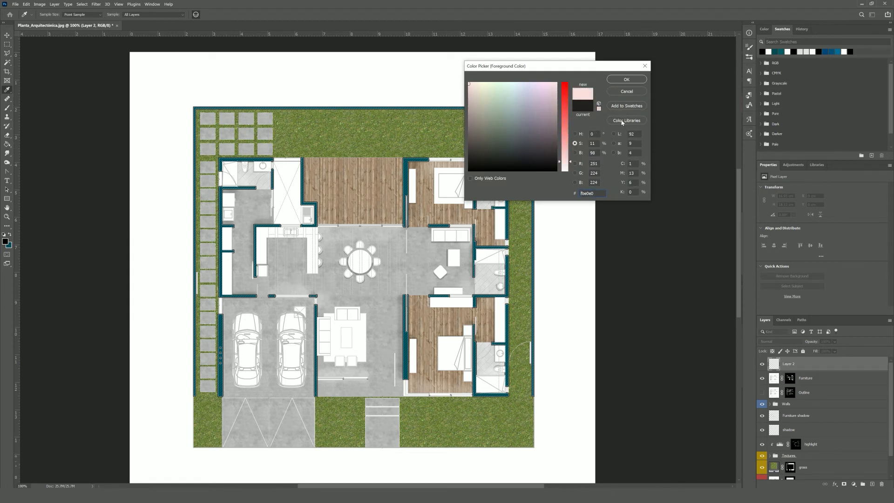
pyautogui.click(638, 90)
pyautogui.press('b')
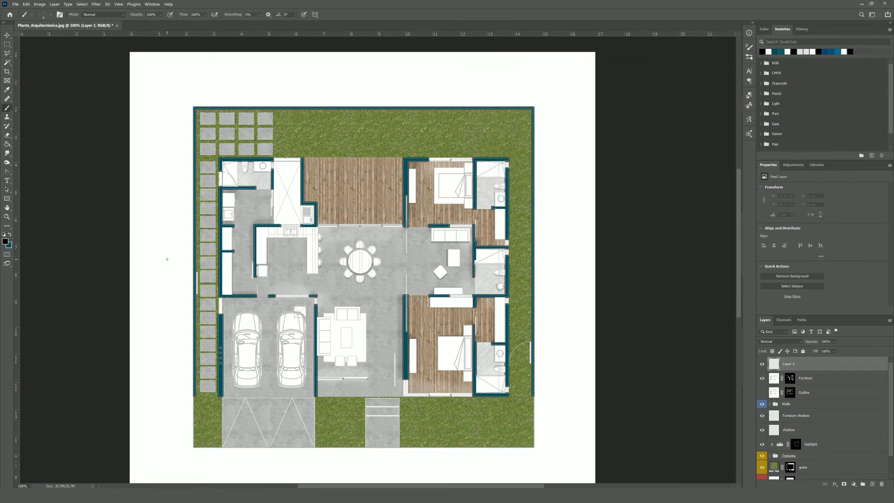
pyautogui.keyDown('alt'); pyautogui.click(196, 259); pyautogui.keyUp('alt')
# Reset the colours to their defaults and set the background colour to light grey #eeeeee
pyautogui.click(4, 234)
pyautogui.click(9, 245)
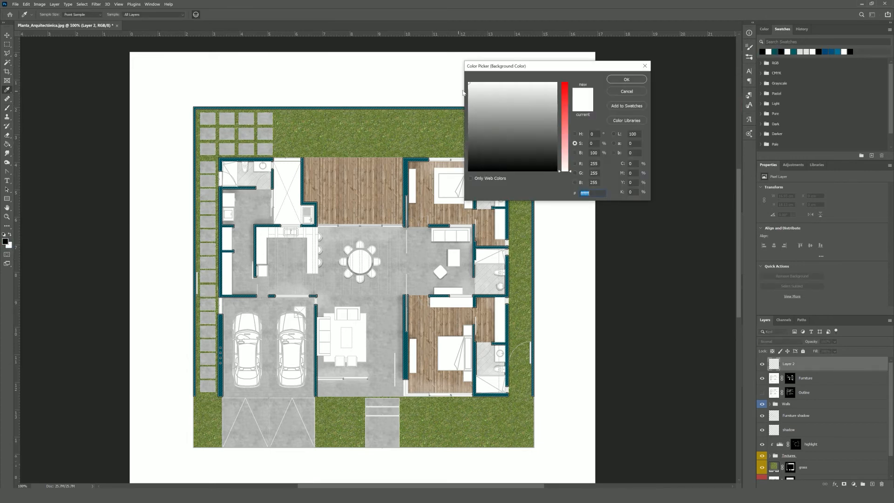
pyautogui.click(469, 96)
pyautogui.moveTo(469, 96); pyautogui.dragTo(469, 90)
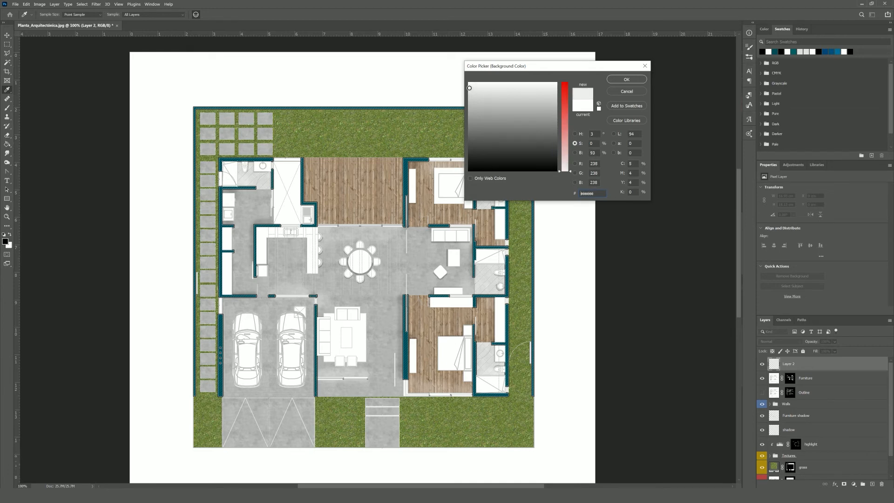
pyautogui.click(626, 79)
pyautogui.press('b')
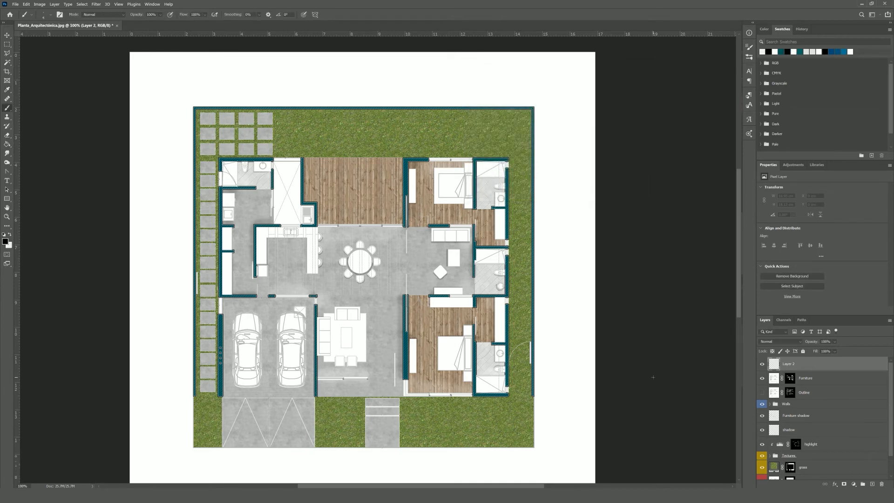
# Fill the empty Layer 2 with the light grey background colour and clip it to the Furniture layer
pyautogui.hotkey('alt', 'BackSpace')
pyautogui.hotkey('ctrl', 'BackSpace')
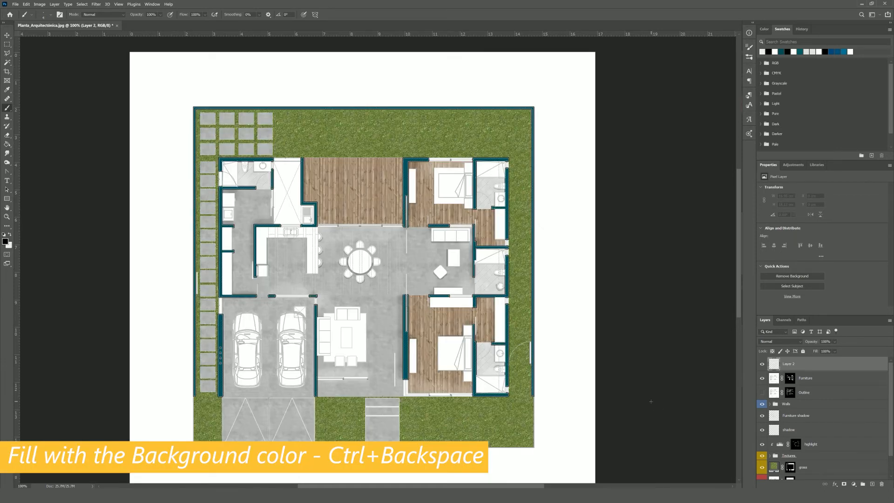
pyautogui.hotkey('shift', 'BackSpace')
pyautogui.press('Return')
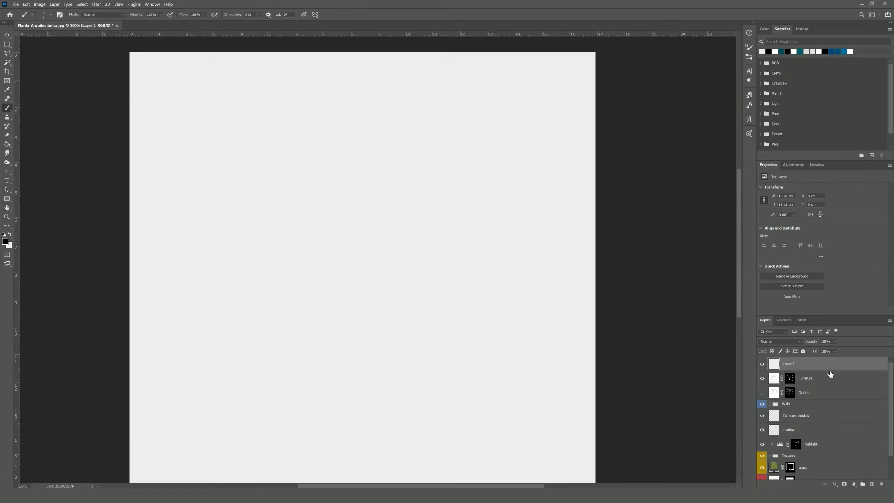
pyautogui.keyDown('alt'); pyautogui.click(826, 370); pyautogui.keyUp('alt')
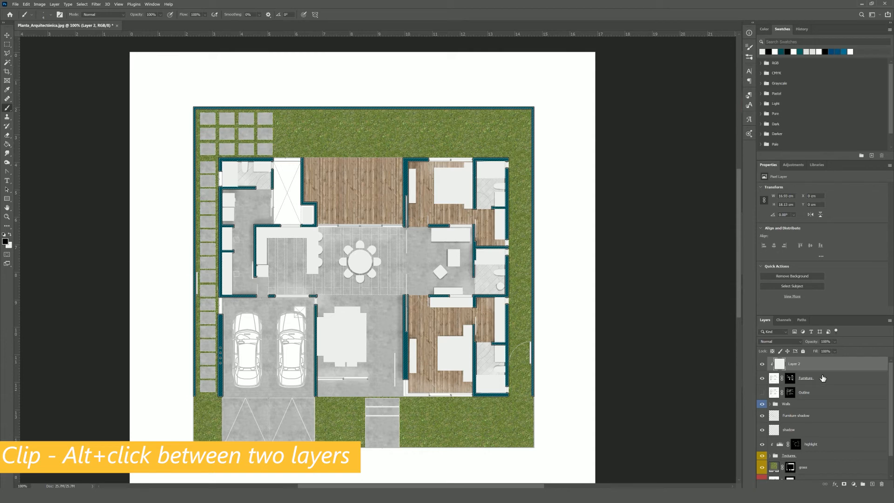
# Change the background colour to a slightly lighter grey, #f2f2f2
pyautogui.click(9, 245)
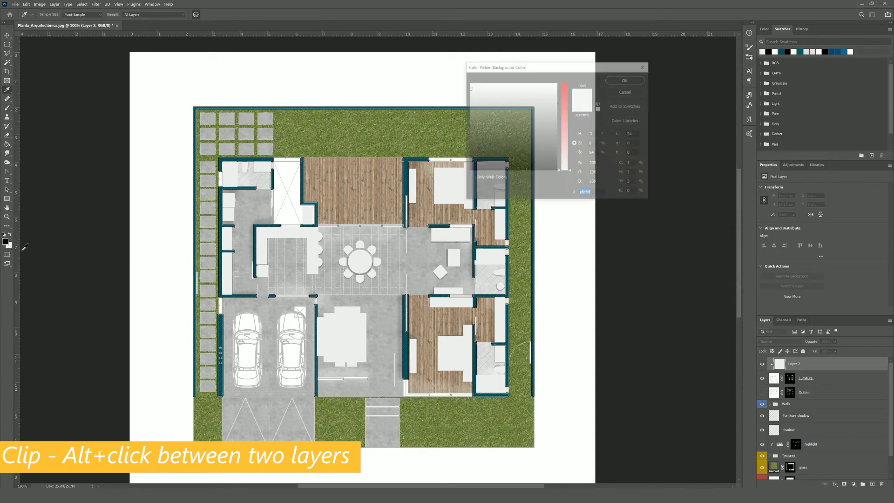
pyautogui.click(470, 86)
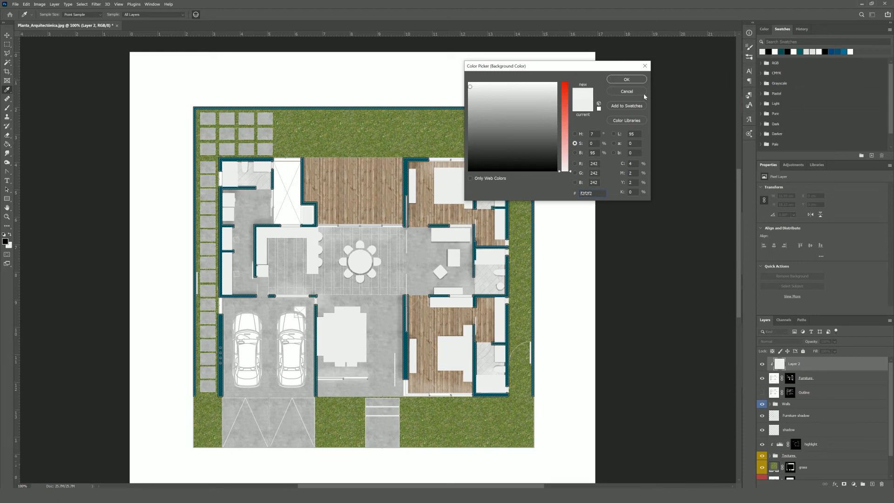
pyautogui.click(636, 81)
pyautogui.press('b')
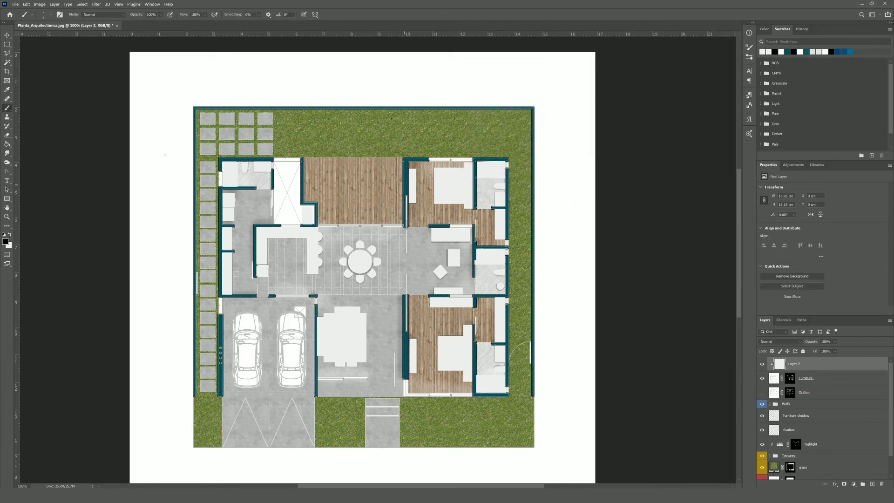
# Apply an Add Noise filter to the clipped grey layer with amount 10%, Uniform distribution and Monochromatic
pyautogui.click(99, 4)
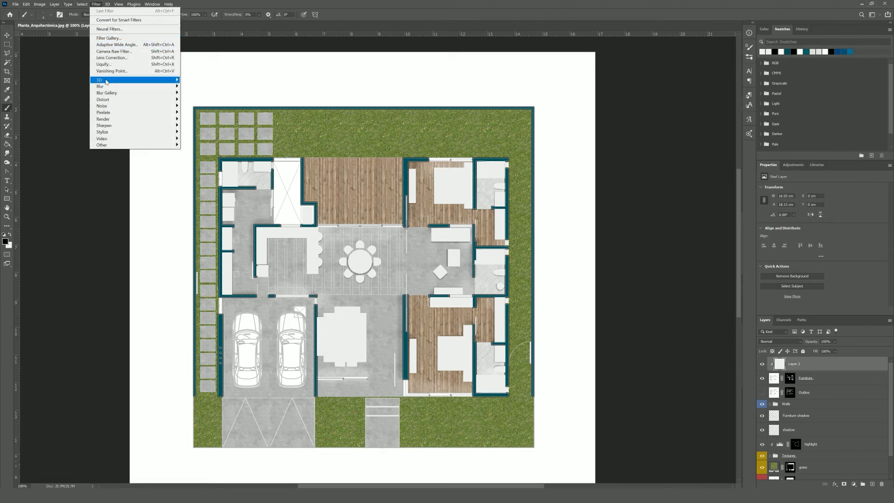
pyautogui.moveTo(107, 105)
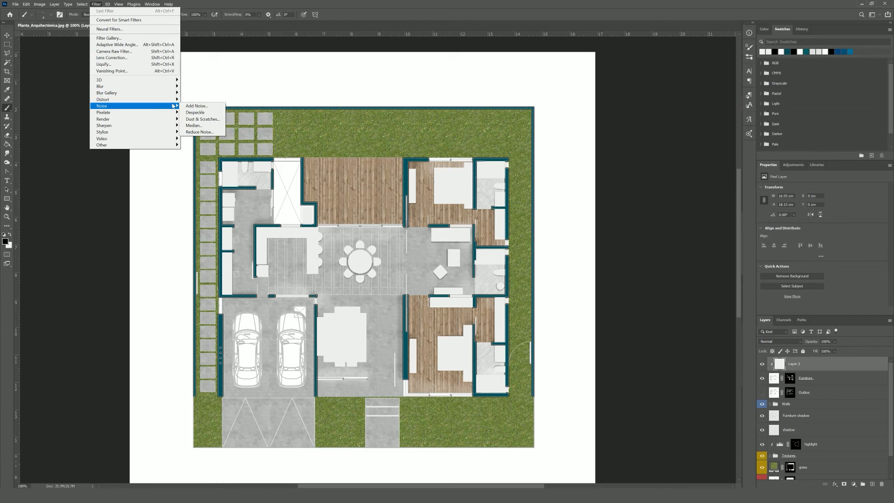
pyautogui.click(189, 107)
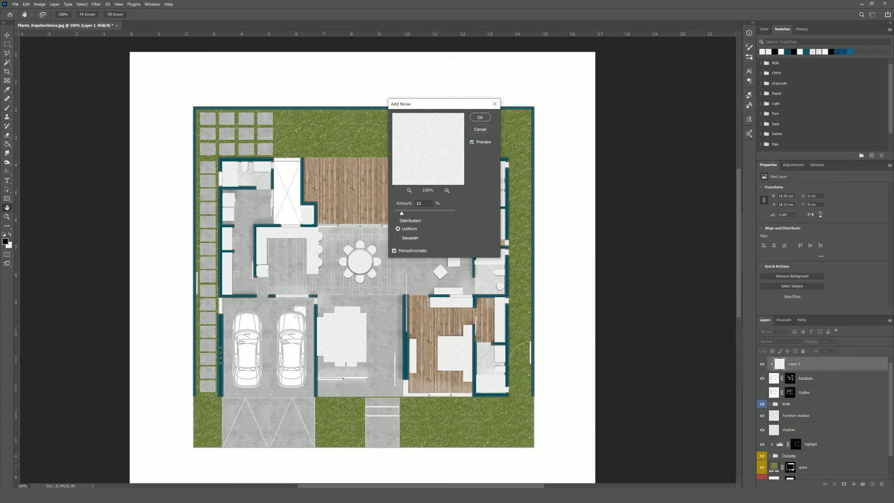
pyautogui.click(480, 119)
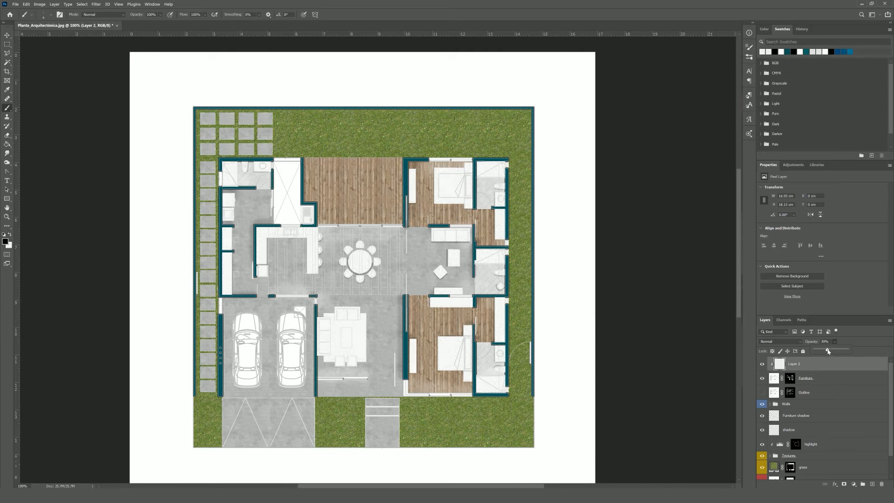
# Lower the opacity of the clipped grey layer to about 32% so the furniture lines show through
pyautogui.moveTo(828, 351); pyautogui.dragTo(826, 351)
pyautogui.click(826, 365)
pyautogui.click(835, 342)
pyautogui.click(832, 366)
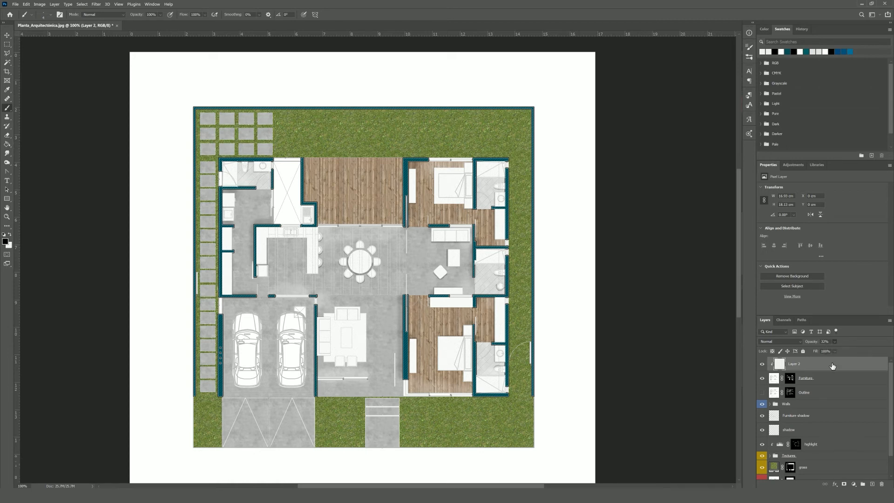
pyautogui.click(824, 341)
pyautogui.press('Return')
# Add a new layer directly above the Background layer and name it "plan shadow"
pyautogui.hotkey('alt', ',')
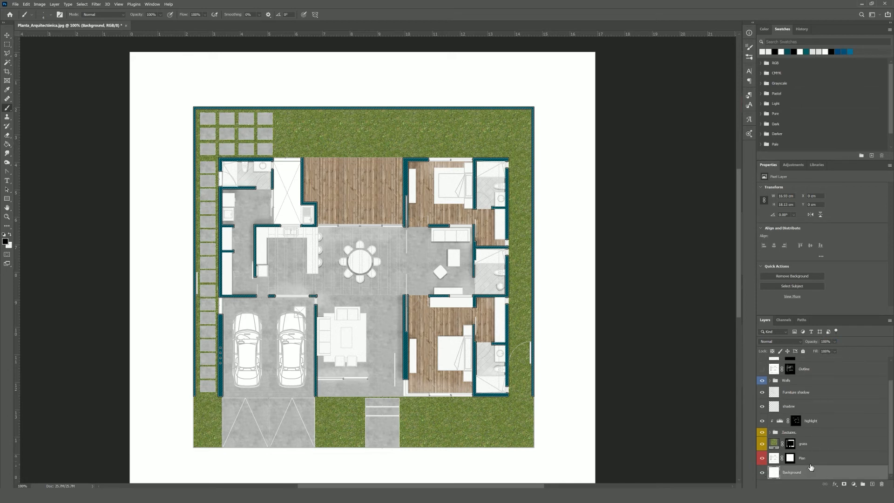
pyautogui.click(873, 485)
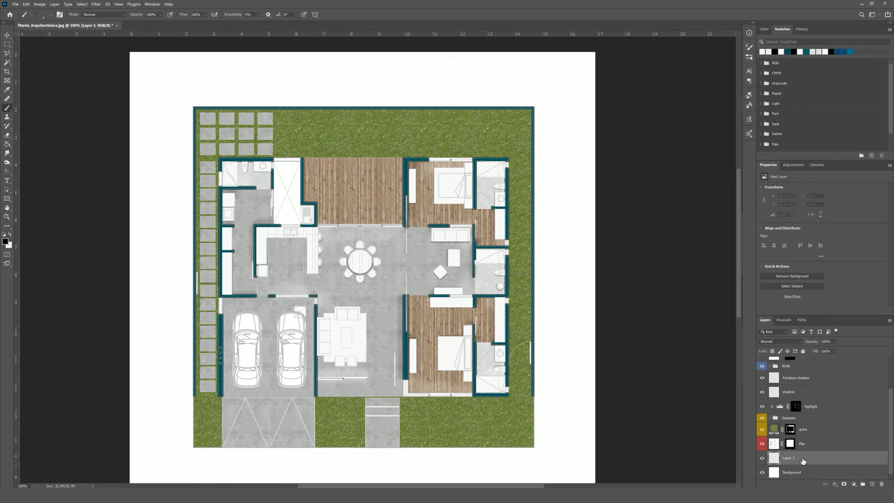
pyautogui.doubleClick(788, 458)
pyautogui.write('t')
pyautogui.press('Return')
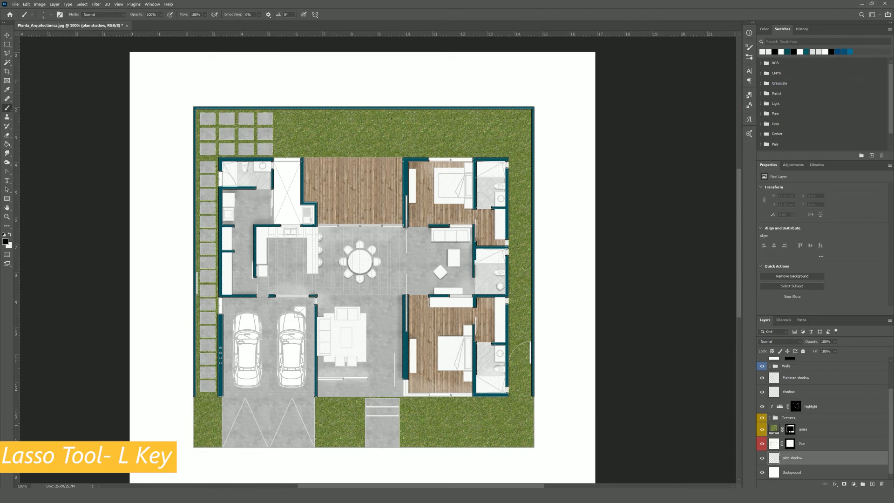
# Select a shadow-shaped strip outside the plan's left and upper boundary walls with the Polygonal Lasso, with slanted ends at the wall corners
pyautogui.press('l')
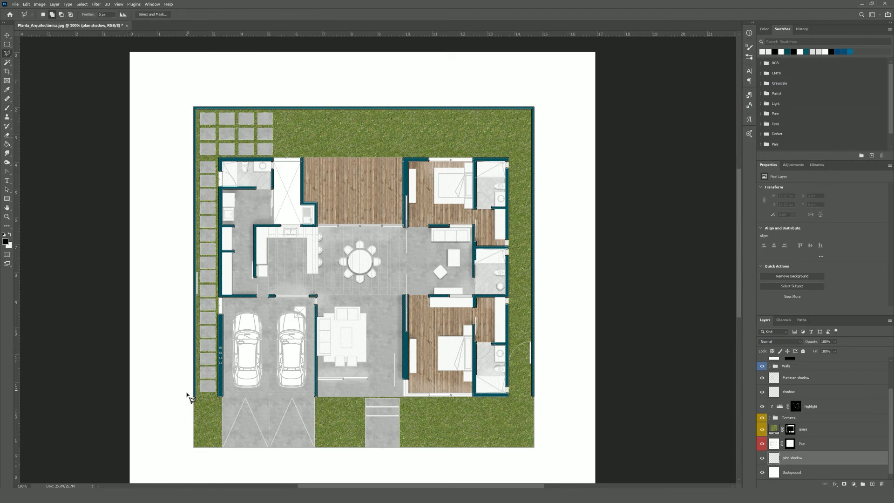
pyautogui.click(193, 397)
pyautogui.click(178, 382)
pyautogui.click(177, 99)
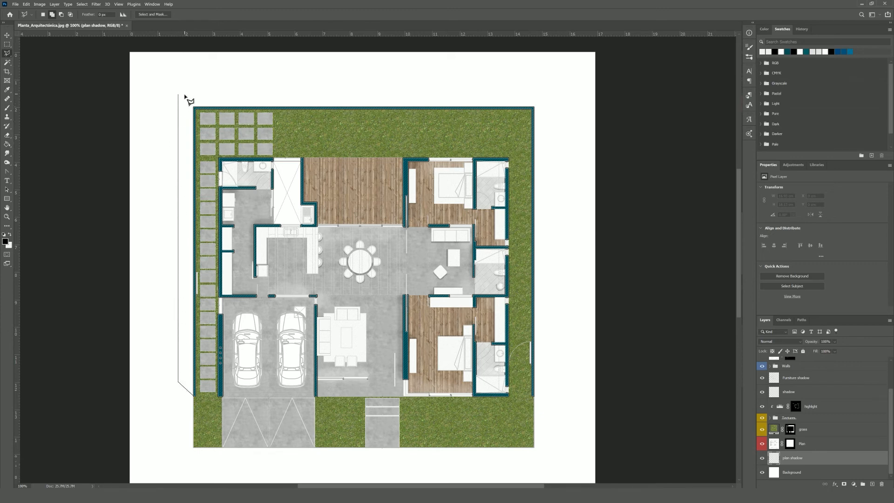
pyautogui.click(540, 94)
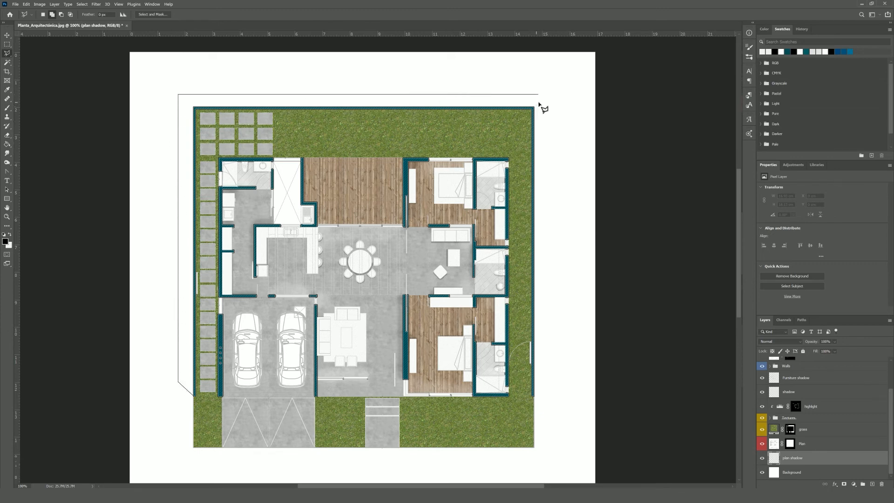
pyautogui.click(534, 107)
pyautogui.click(195, 108)
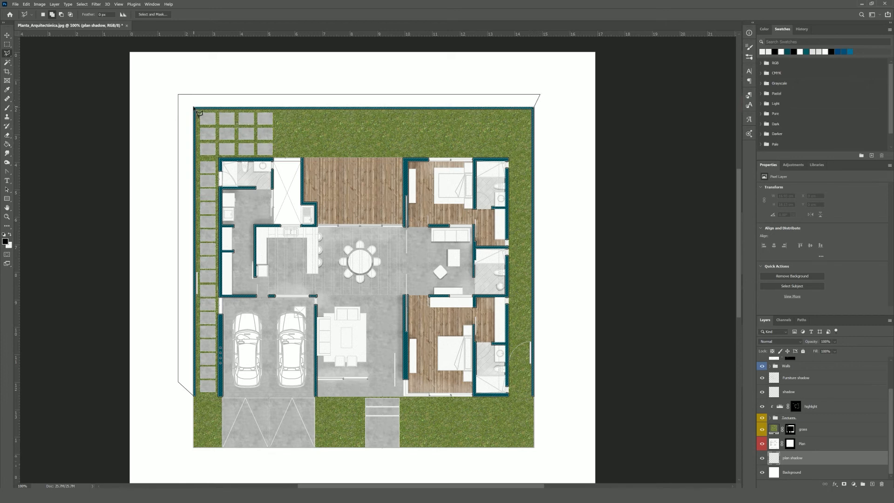
pyautogui.click(195, 396)
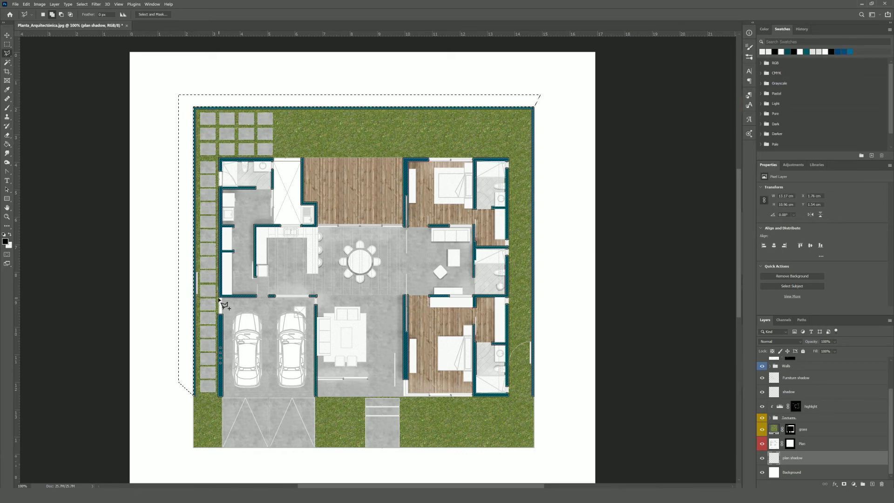
# Paint the selected strip black with an enlarged brush at 14% opacity, and deselect it
pyautogui.press('b')
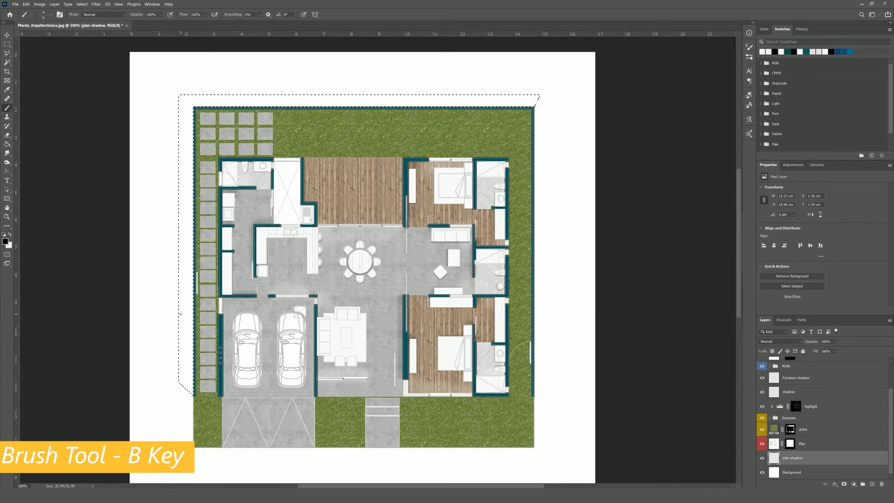
pyautogui.press(']')
pyautogui.press(']')
pyautogui.press(']')
pyautogui.press(']')
pyautogui.press(']')
pyautogui.press(']')
pyautogui.press(']')
pyautogui.press(']')
pyautogui.press(']')
pyautogui.press(']')
pyautogui.press(']')
pyautogui.press(']')
pyautogui.press(']')
pyautogui.press(']')
pyautogui.press(']')
pyautogui.press(']')
pyautogui.press(']')
pyautogui.press(']')
pyautogui.press(']')
pyautogui.press(']')
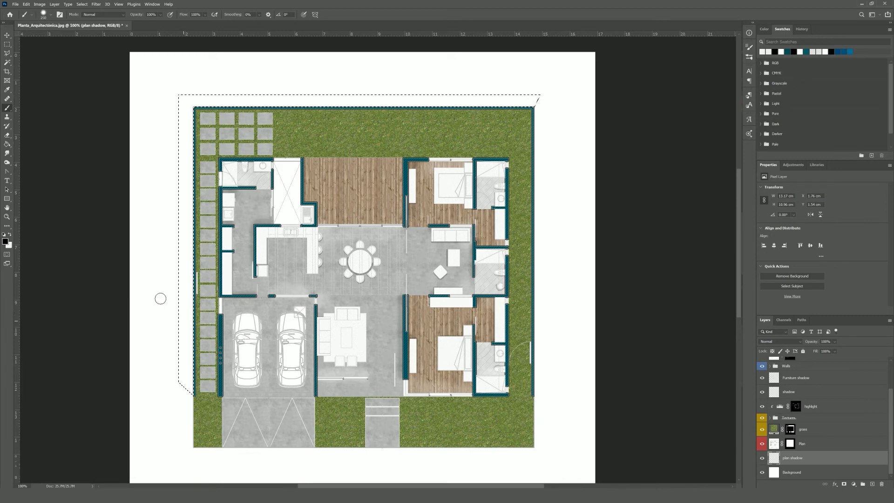
pyautogui.click(159, 14)
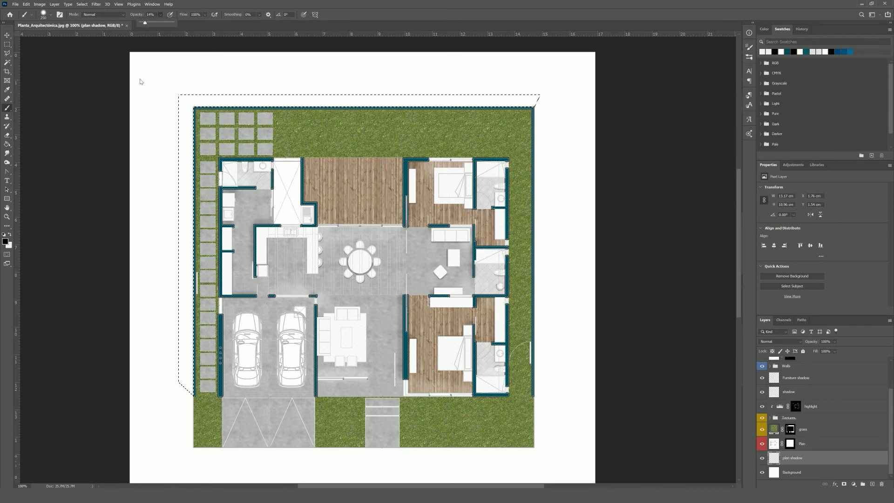
pyautogui.click(162, 371)
pyautogui.moveTo(162, 373)
pyautogui.mouseDown()
pyautogui.moveTo(158, 108)
pyautogui.moveTo(212, 72)
pyautogui.moveTo(409, 60)
pyautogui.moveTo(543, 75)
pyautogui.mouseUp()
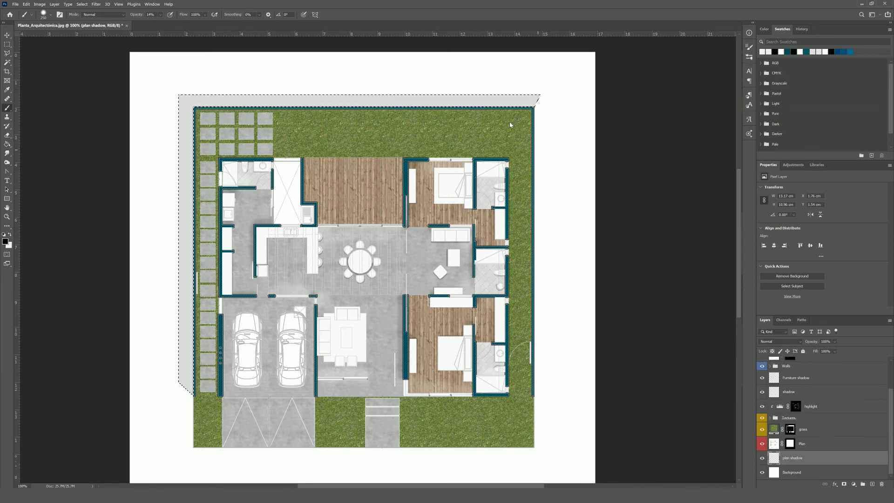
pyautogui.hotkey('ctrl', 'd')
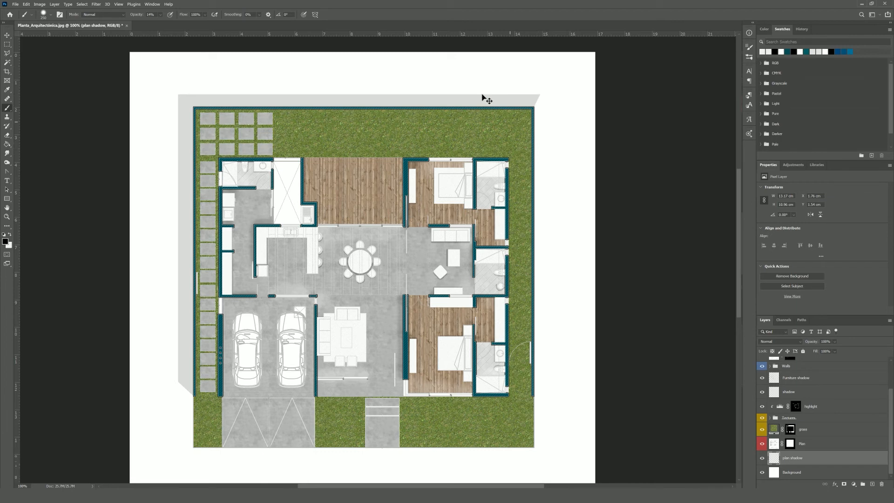
# Soften the outer edges of the plan shadow with a 0% hardness eraser and lower the layer's opacity to about 71%
pyautogui.press('e')
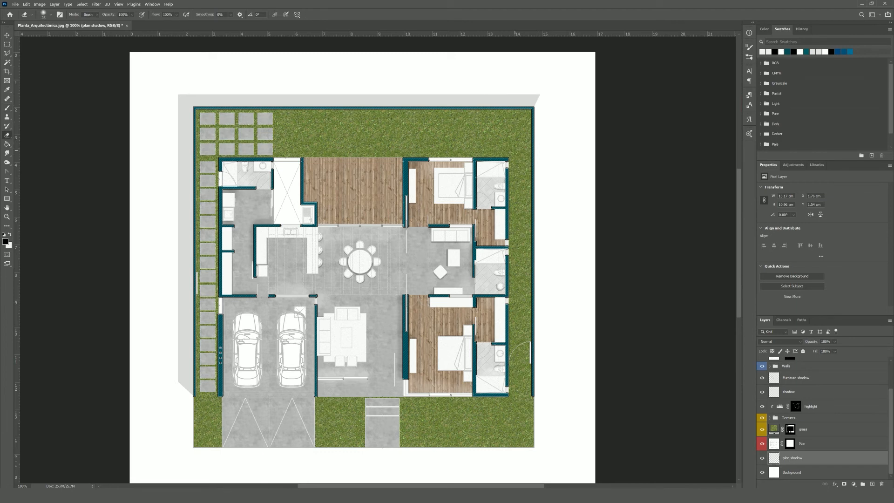
pyautogui.rightClick(413, 122)
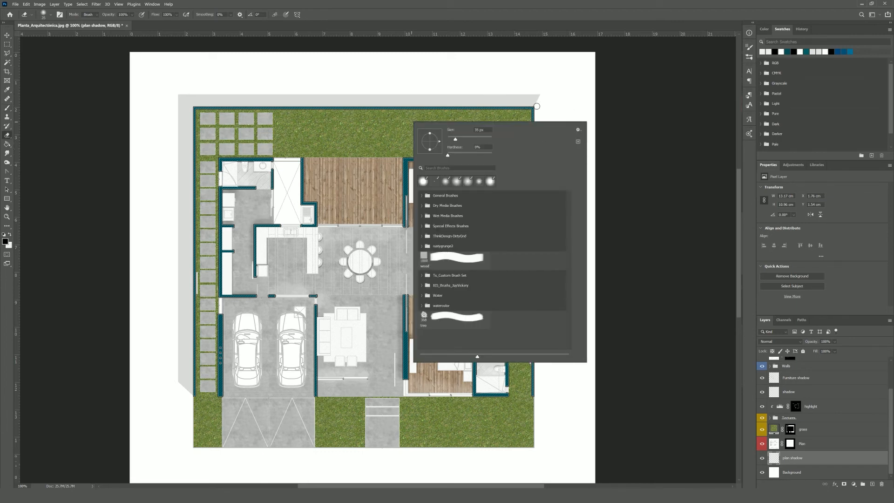
pyautogui.click(535, 107)
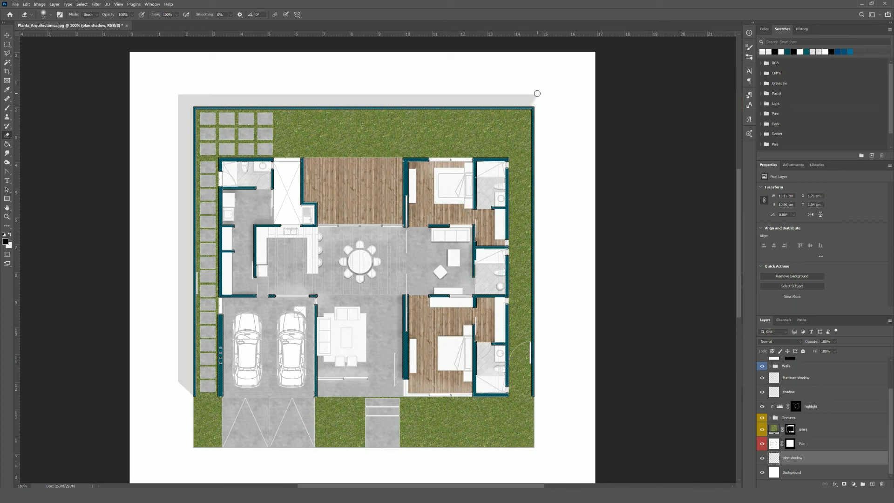
pyautogui.moveTo(537, 93); pyautogui.dragTo(182, 91)
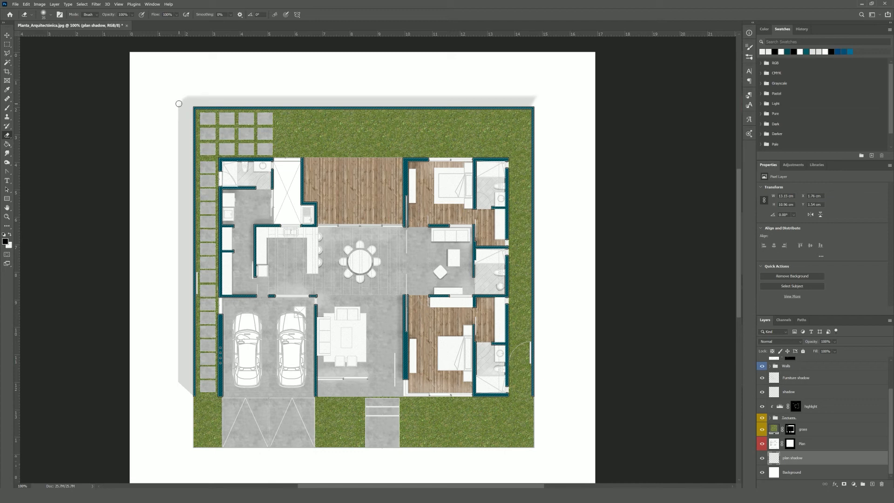
pyautogui.moveTo(179, 103); pyautogui.dragTo(182, 411)
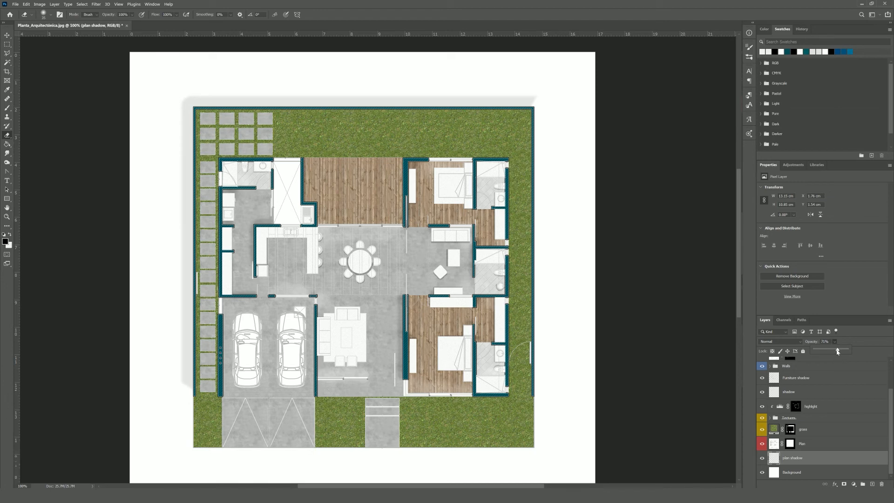
pyautogui.click(538, 101)
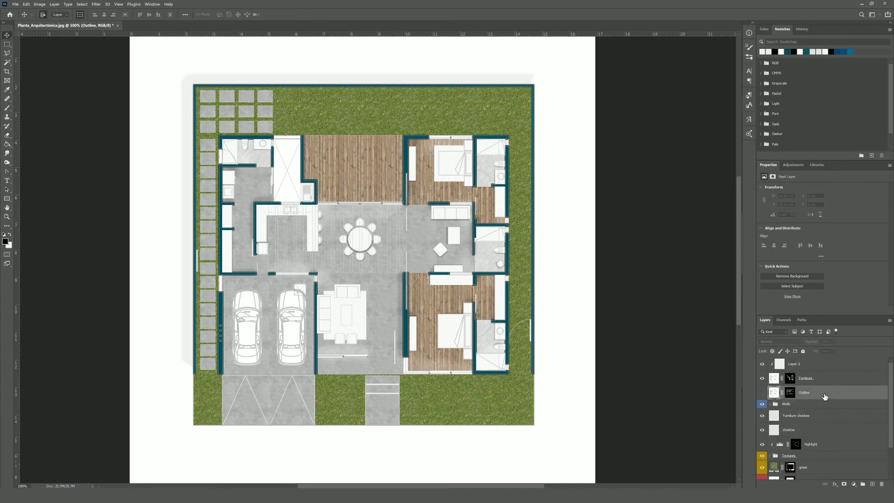
# Move the Outline layer below the Walls group and make it visible
pyautogui.moveTo(824, 396); pyautogui.dragTo(822, 404)
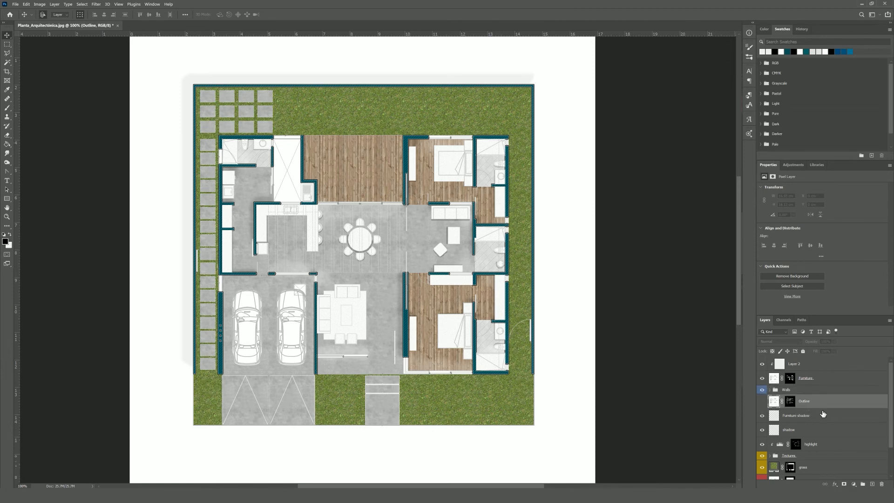
pyautogui.click(764, 401)
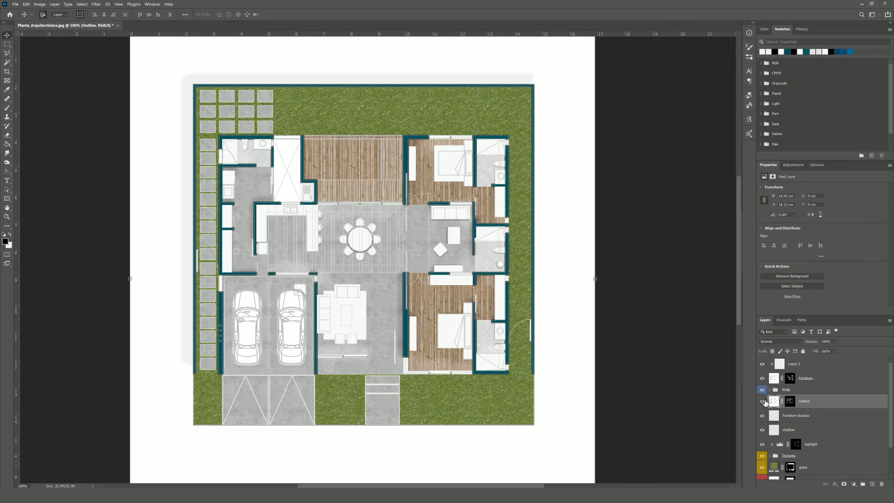
# Lower the Outline layer's fill to 51%
pyautogui.click(835, 352)
pyautogui.moveTo(832, 360); pyautogui.dragTo(832, 361)
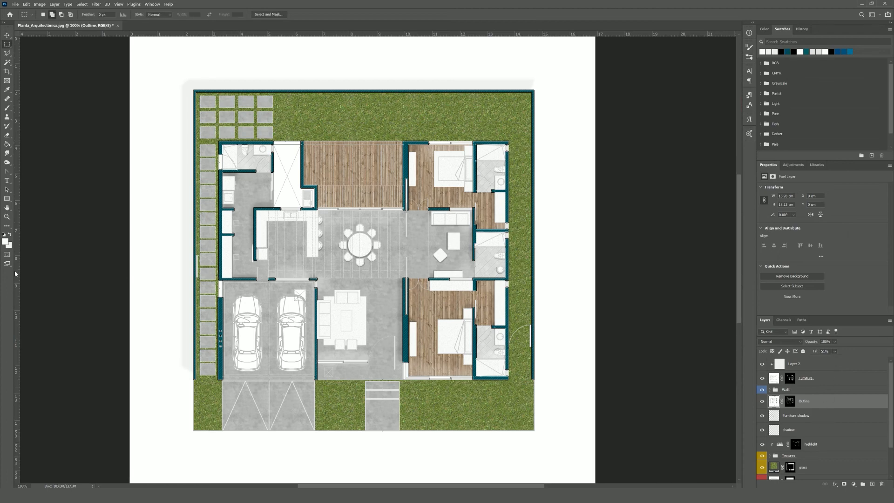
# Open the image Trees top view for landscape.jpg and convert its Background into a regular layer named Layer 0
pyautogui.click(15, 4)
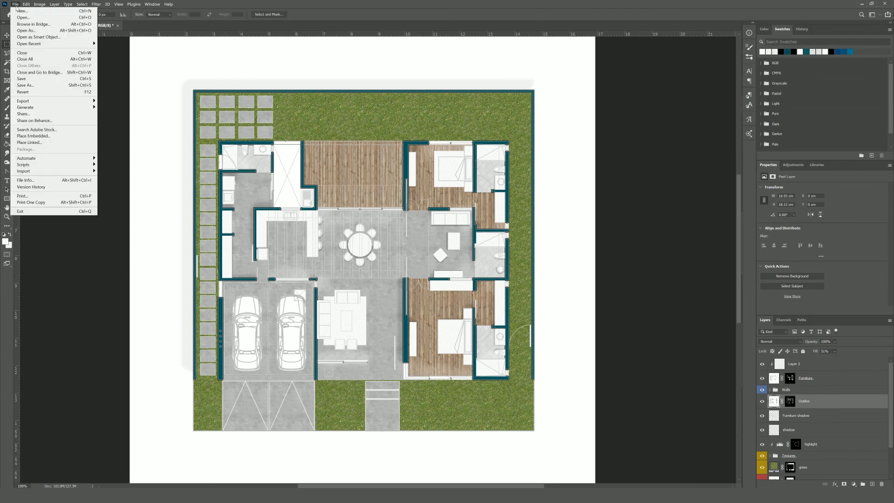
pyautogui.click(28, 22)
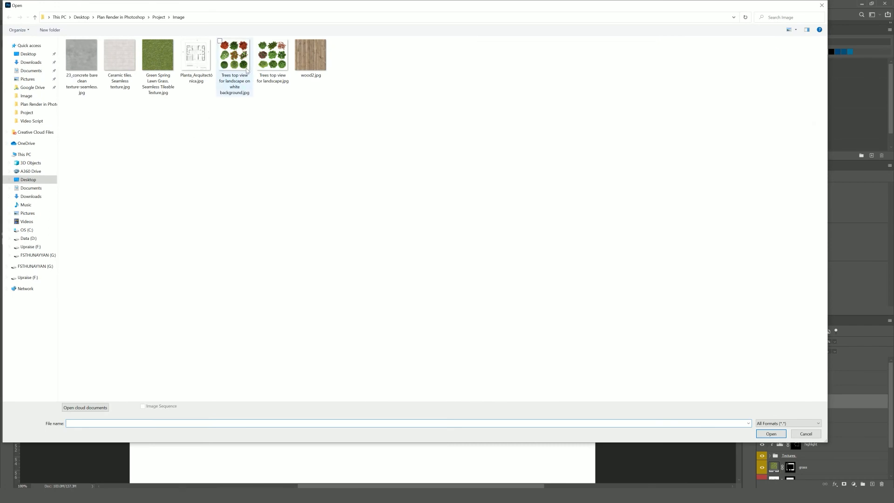
pyautogui.click(246, 70)
pyautogui.click(268, 67)
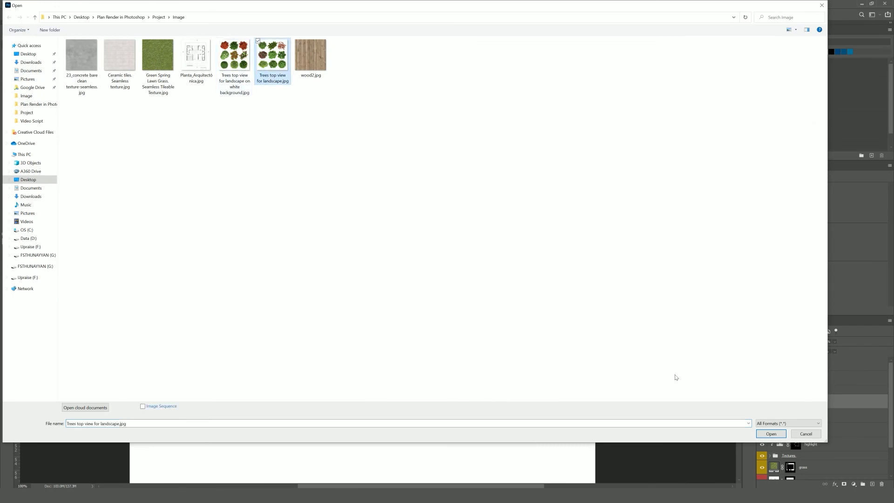
pyautogui.click(772, 434)
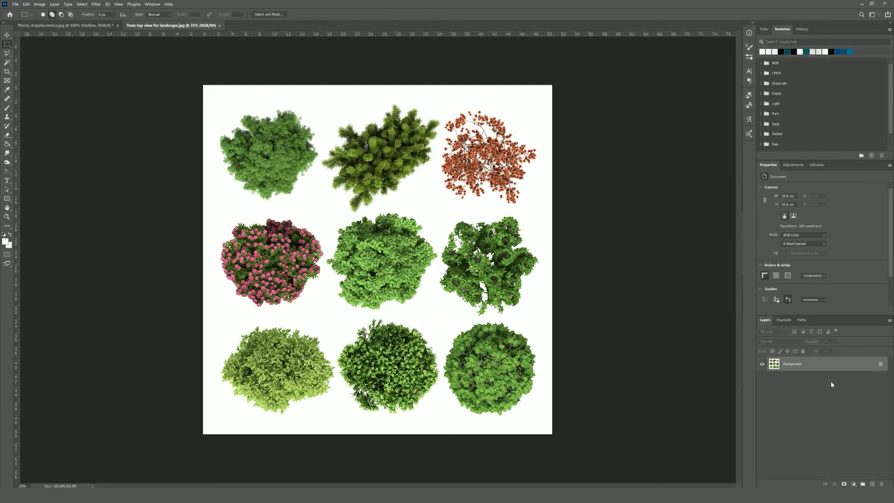
pyautogui.doubleClick(836, 365)
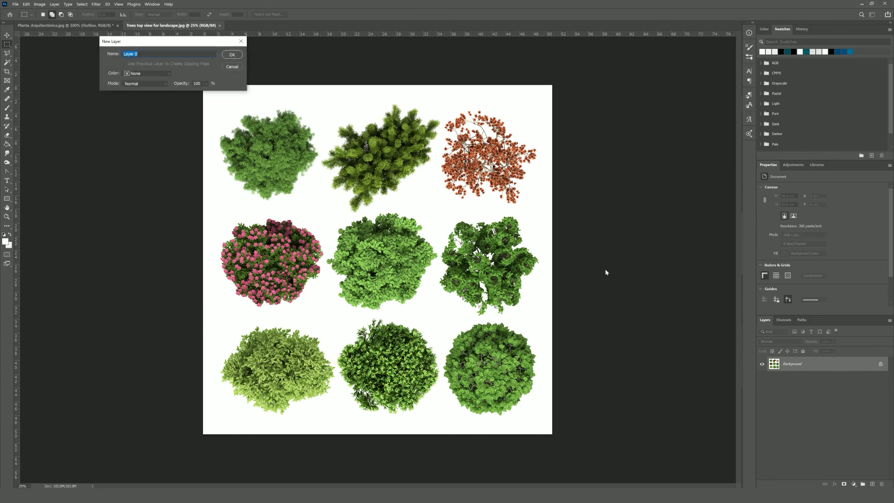
pyautogui.press('Return')
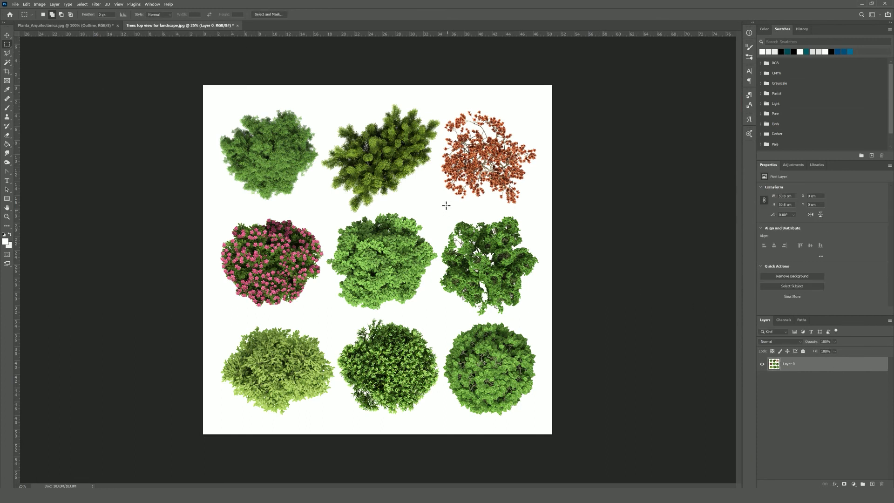
# Remove the white background around the trees by selecting it with Color Range and deleting it, and clear the selection
pyautogui.click(82, 4)
pyautogui.click(85, 69)
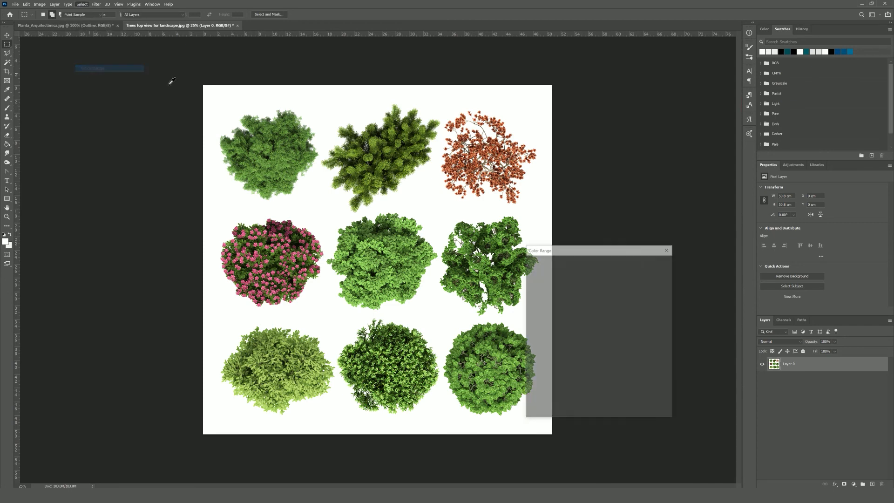
pyautogui.click(653, 265)
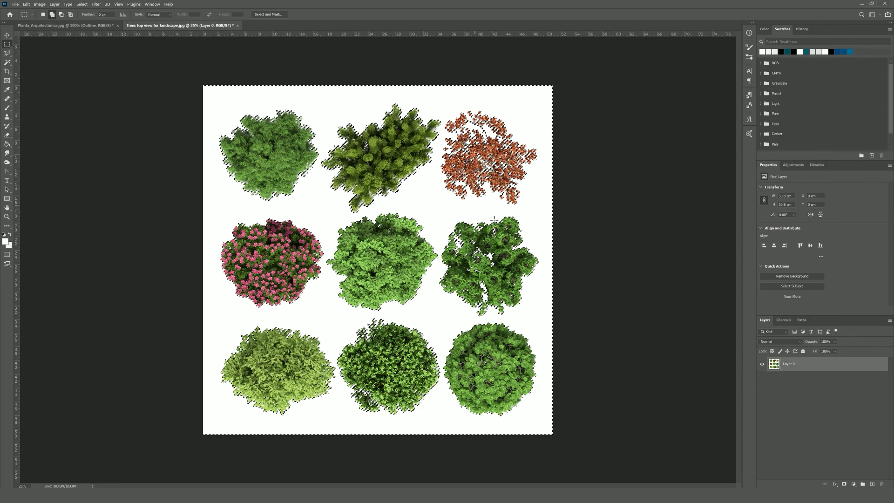
pyautogui.press('Delete')
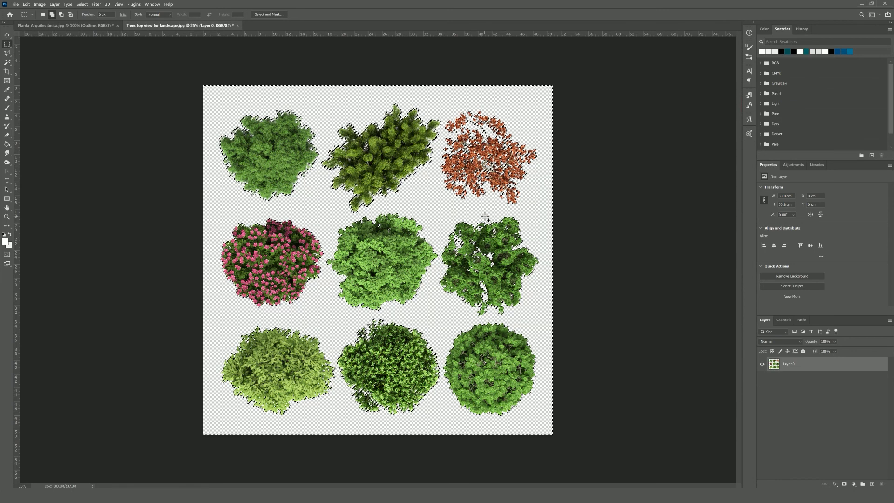
pyautogui.hotkey('ctrl', 'd')
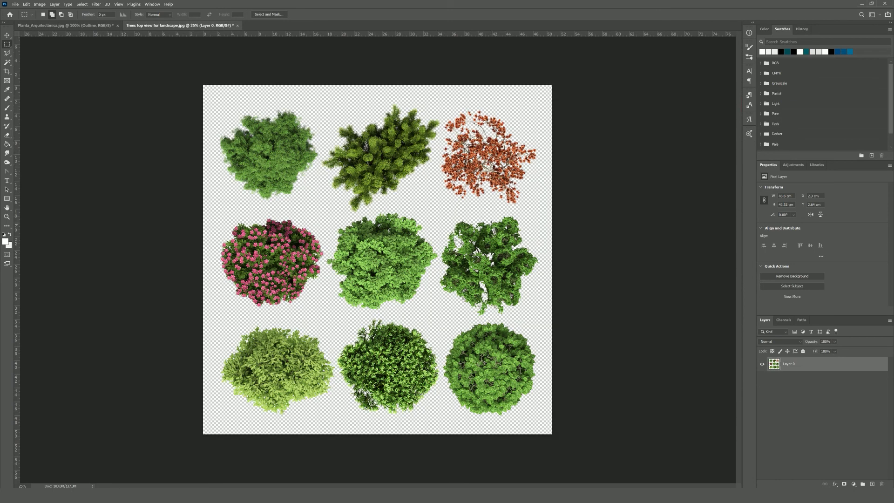
# Copy the orange tree and the green tree beneath it to a new layer with the Polygonal Lasso, and hide Layer 0
pyautogui.press('l')
pyautogui.click(436, 190)
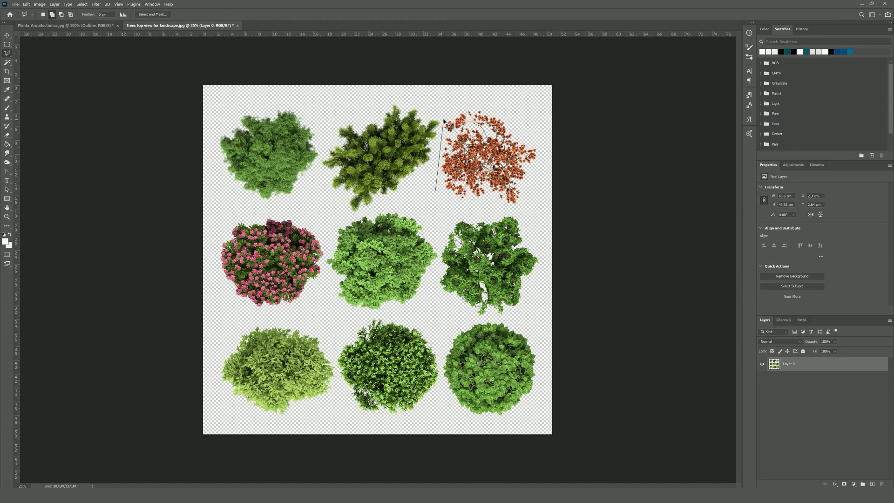
pyautogui.click(444, 119)
pyautogui.click(476, 98)
pyautogui.click(531, 98)
pyautogui.click(547, 177)
pyautogui.click(539, 311)
pyautogui.click(498, 320)
pyautogui.click(456, 318)
pyautogui.click(430, 282)
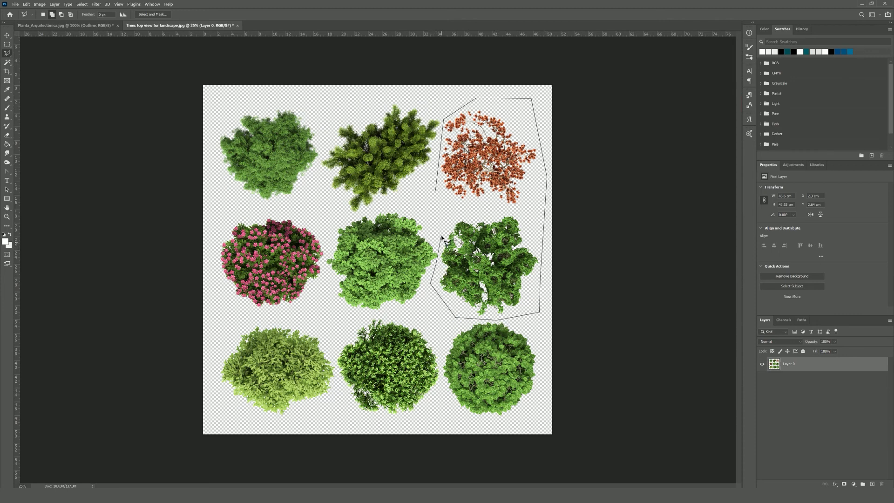
pyautogui.click(442, 256)
pyautogui.doubleClick(438, 191)
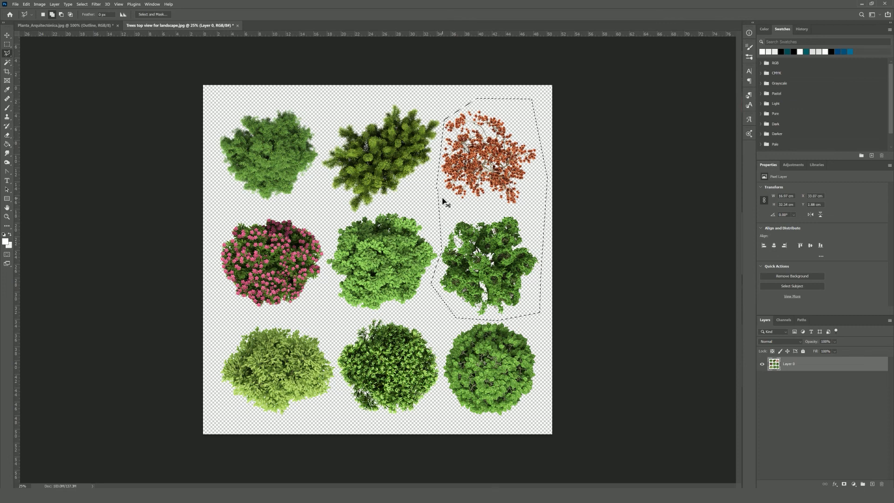
pyautogui.hotkey('ctrl', 'j')
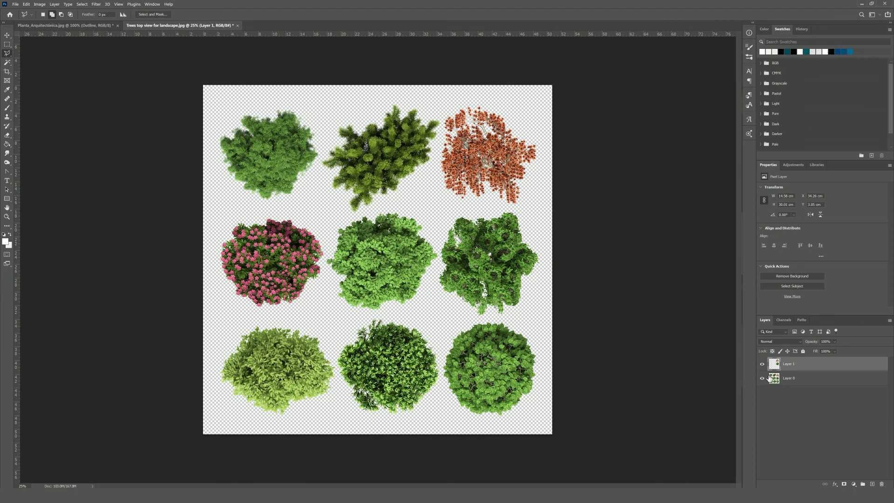
pyautogui.click(769, 378)
pyautogui.click(762, 378)
# Outline the green tree with the Polygonal Lasso and copy it from Layer 1 to its own layer
pyautogui.click(442, 306)
pyautogui.click(393, 293)
pyautogui.click(450, 203)
pyautogui.click(520, 204)
pyautogui.click(540, 229)
pyautogui.click(547, 294)
pyautogui.click(515, 326)
pyautogui.click(442, 306)
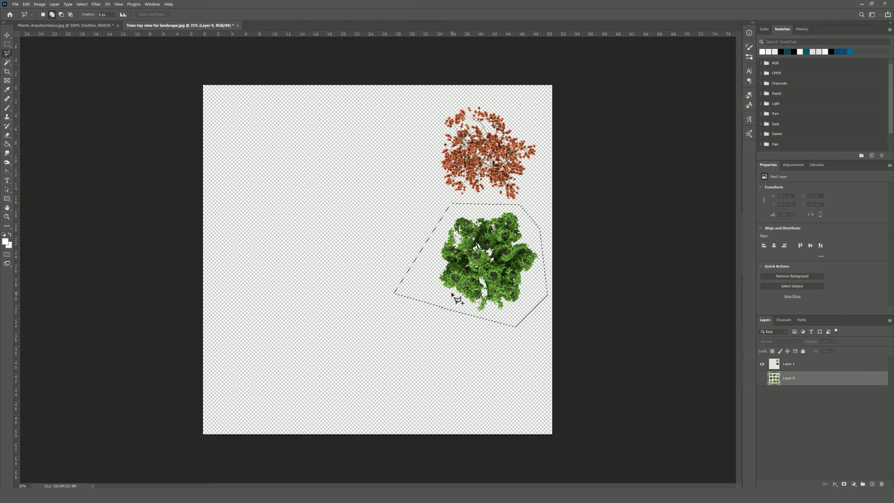
pyautogui.hotkey('ctrl', 'j')
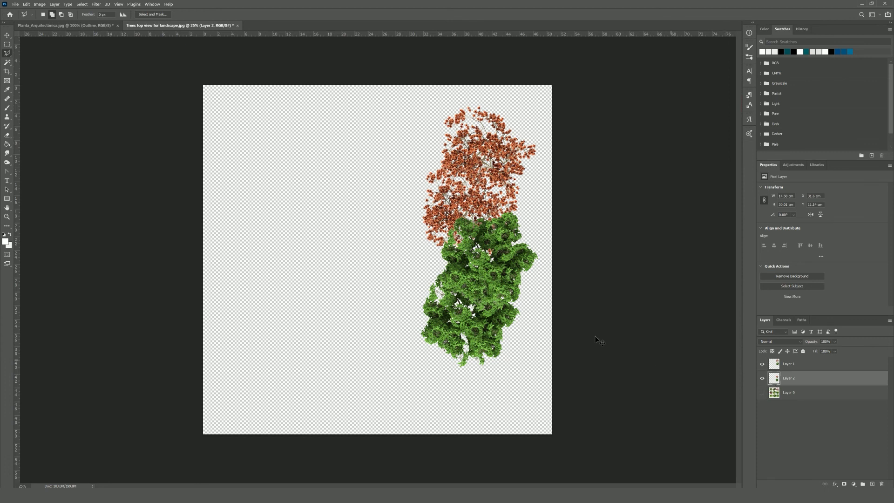
pyautogui.hotkey('ctrl', 'z')
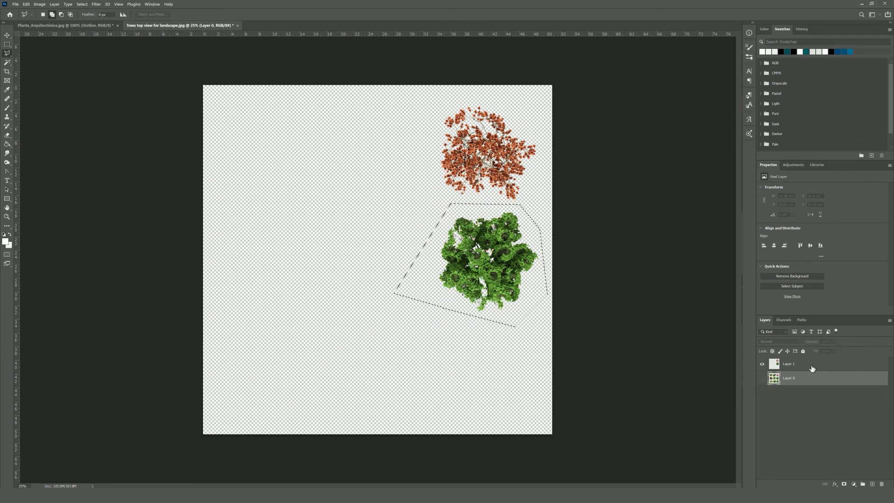
pyautogui.click(811, 367)
pyautogui.hotkey('ctrl', 'j')
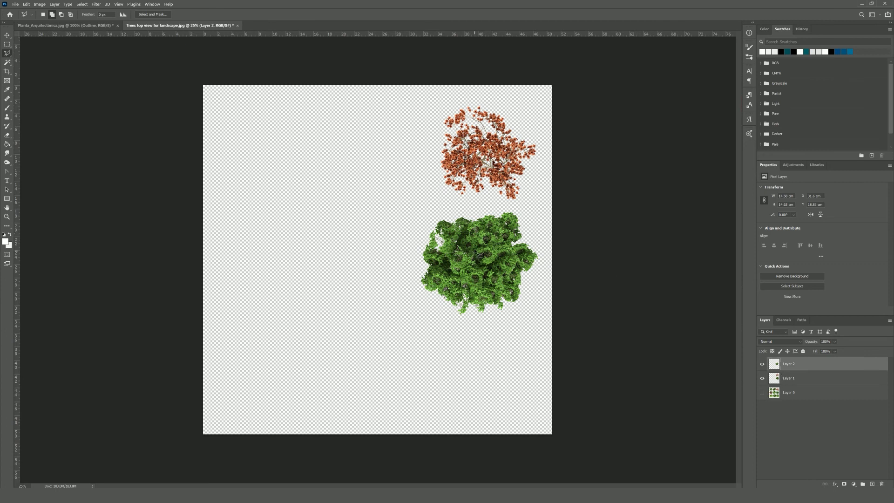
# Lasso around both overlapping green trees and delete the green tree from Layer 1, leaving only the orange tree on it, and deselect
pyautogui.click(503, 206)
pyautogui.click(411, 213)
pyautogui.click(383, 325)
pyautogui.click(473, 358)
pyautogui.click(536, 311)
pyautogui.click(541, 241)
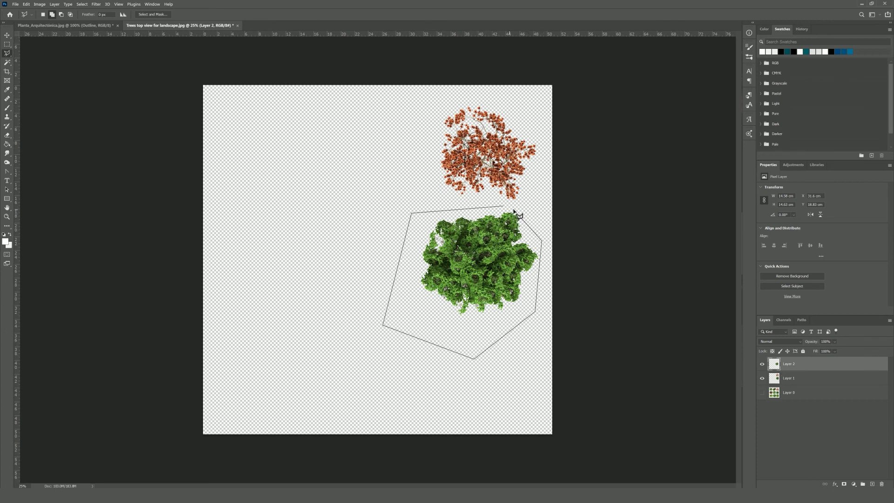
pyautogui.click(504, 206)
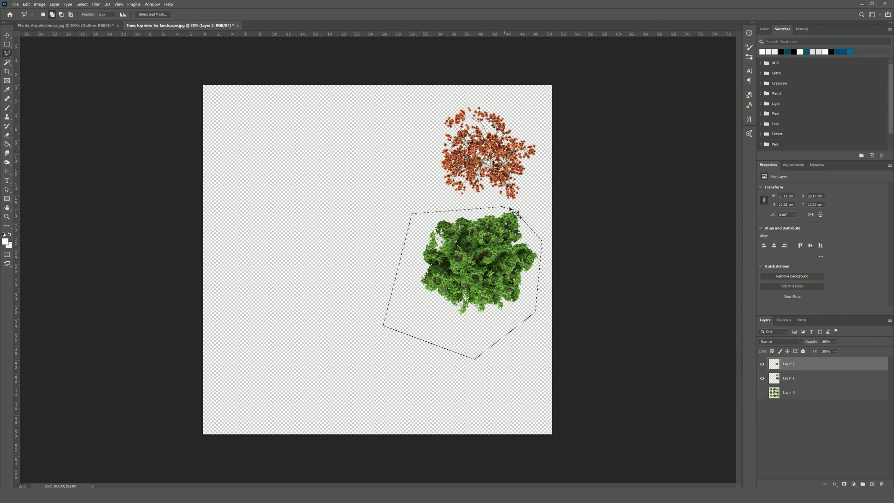
pyautogui.click(790, 379)
pyautogui.press('Delete')
pyautogui.hotkey('ctrl', 'd')
# Copy both separated tree layers into the Planta_Arquitectónica.jpg floor plan and group them
pyautogui.keyDown('shift'); pyautogui.click(807, 367); pyautogui.keyUp('shift')
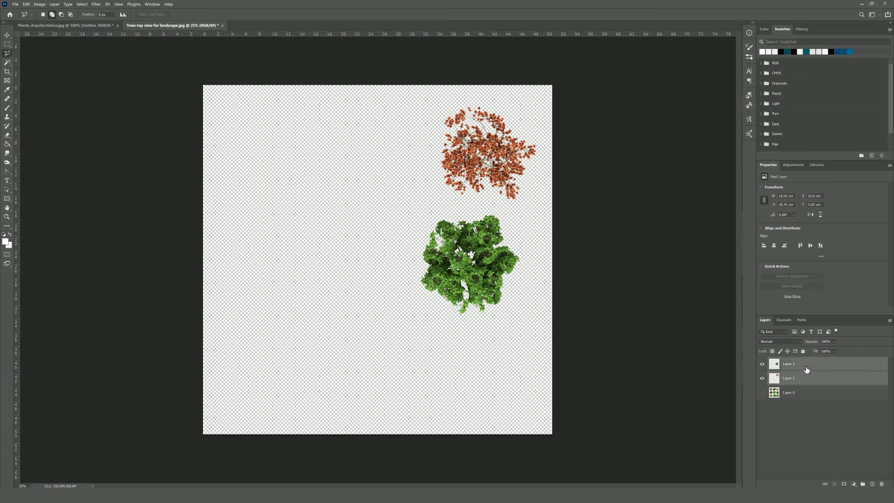
pyautogui.moveTo(790, 369); pyautogui.dragTo(395, 288)
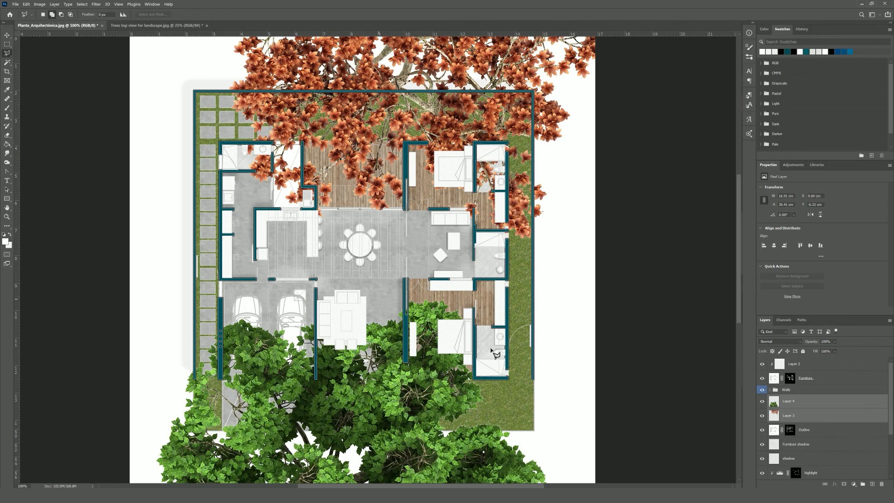
pyautogui.hotkey('ctrl', 'g')
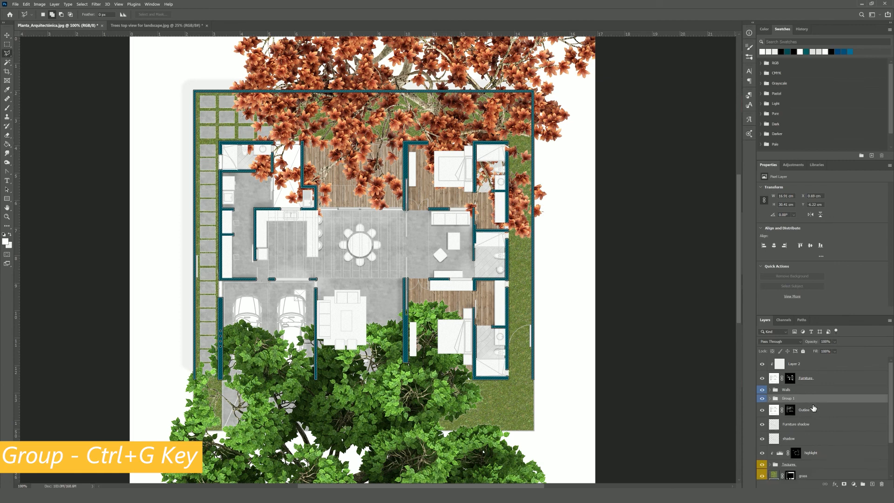
# Place the tree group above all other layers, with a green colour label and the name "tressa"
pyautogui.moveTo(825, 399); pyautogui.dragTo(813, 361)
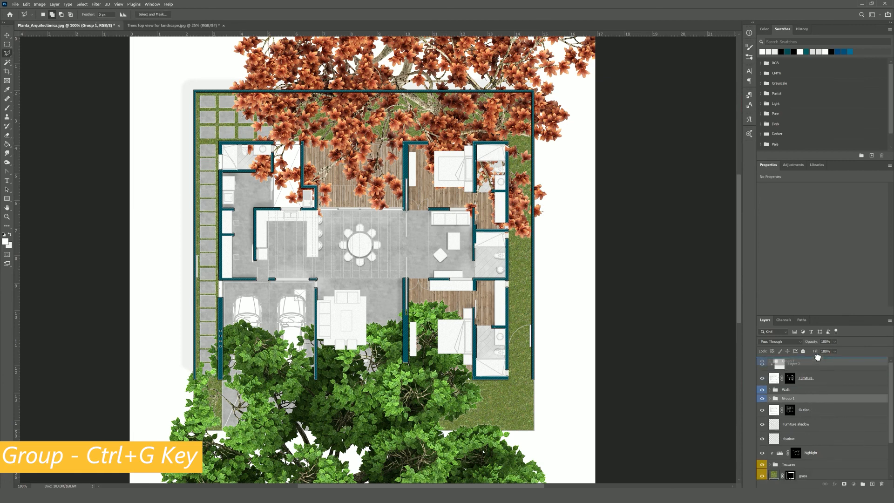
pyautogui.rightClick(812, 362)
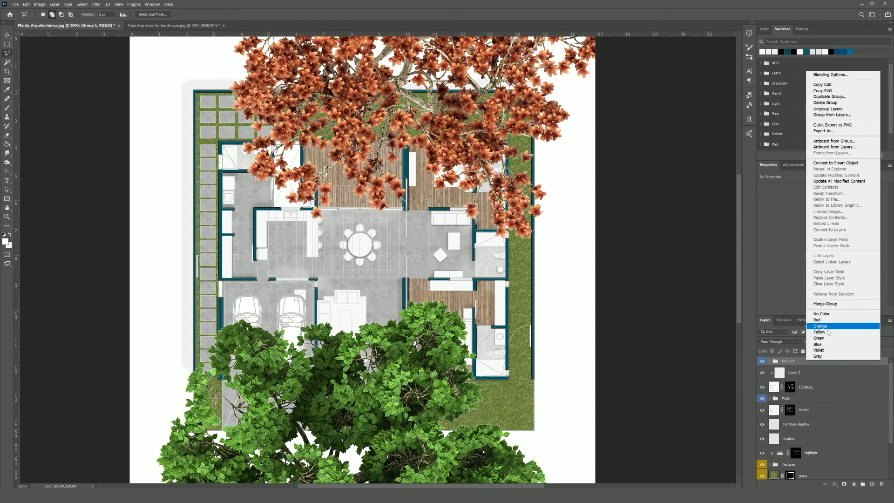
pyautogui.click(828, 340)
pyautogui.doubleClick(788, 361)
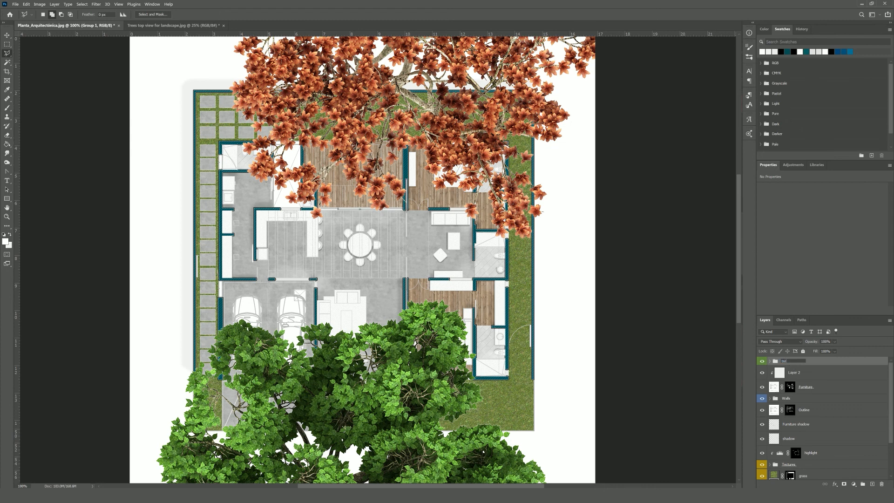
pyautogui.write('tressa')
pyautogui.press('Return')
# Scale the tree group down proportionally so each tree is small enough to fit the garden strips, and apply the transform
pyautogui.click(6, 35)
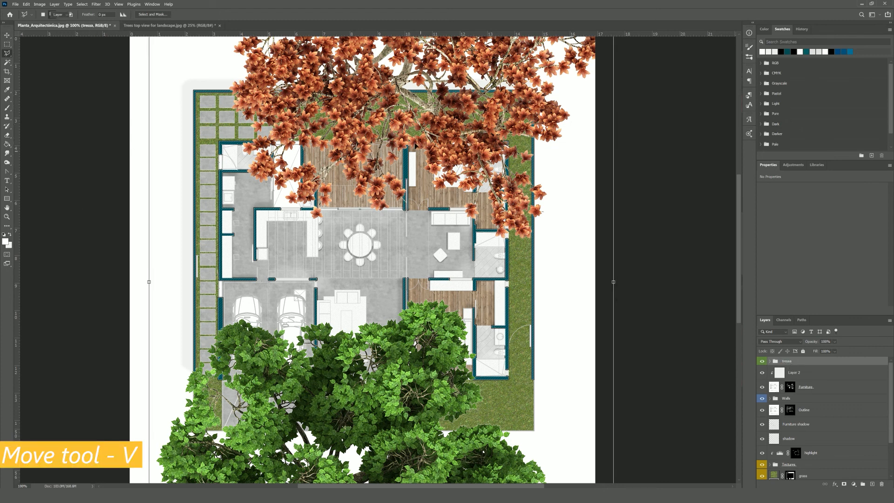
pyautogui.scroll(-2, 453, 254)
pyautogui.scroll(-1, 453, 253)
pyautogui.hscroll(-1, 454, 254)
pyautogui.hotkey('ctrl', '-')
pyautogui.hotkey('ctrl', '-')
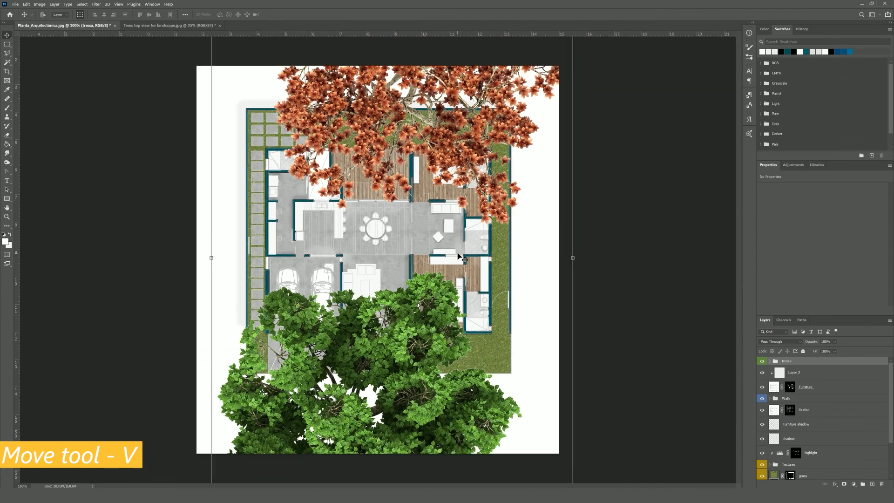
pyautogui.moveTo(503, 49); pyautogui.dragTo(146, 115)
pyautogui.press('Return')
# Move the orange tree to the upper right corner of the lawn and enlarge it slightly
pyautogui.press('z')
pyautogui.click(6, 37)
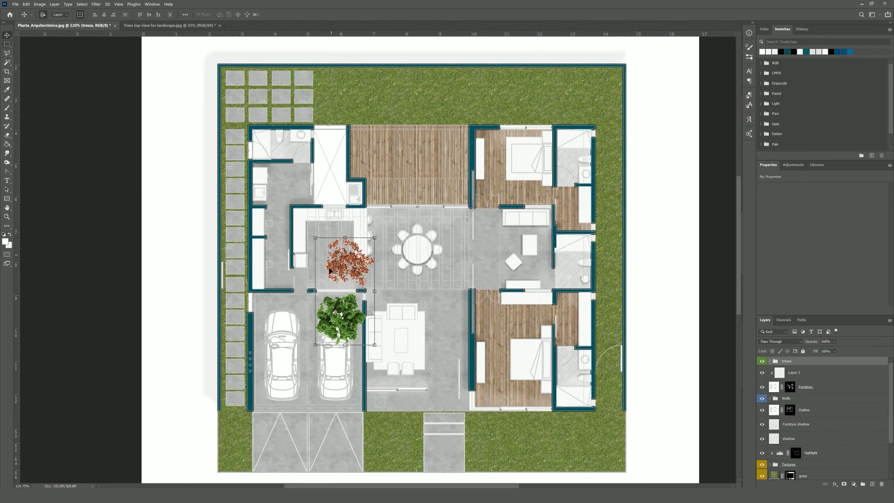
pyautogui.click(347, 265)
pyautogui.moveTo(352, 265); pyautogui.dragTo(567, 118)
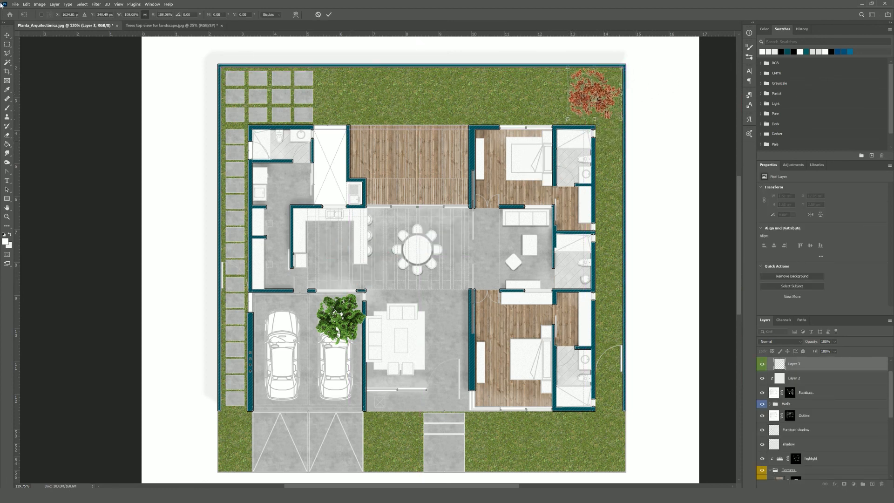
# Place the green tree on the upper lawn beside the paving squares and duplicate it just to its right
pyautogui.click(7, 37)
pyautogui.moveTo(344, 312); pyautogui.dragTo(340, 95)
pyautogui.hotkey('ctrl', 'z')
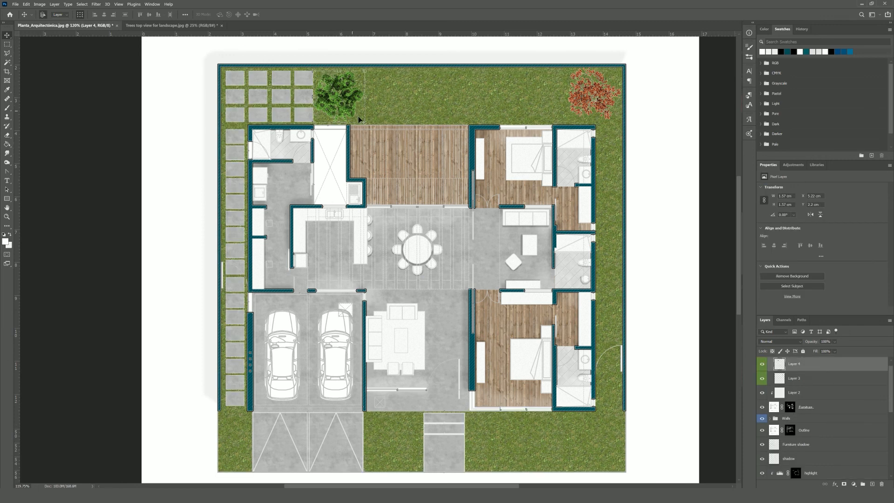
pyautogui.moveTo(363, 122); pyautogui.dragTo(383, 101)
pyautogui.press('Return')
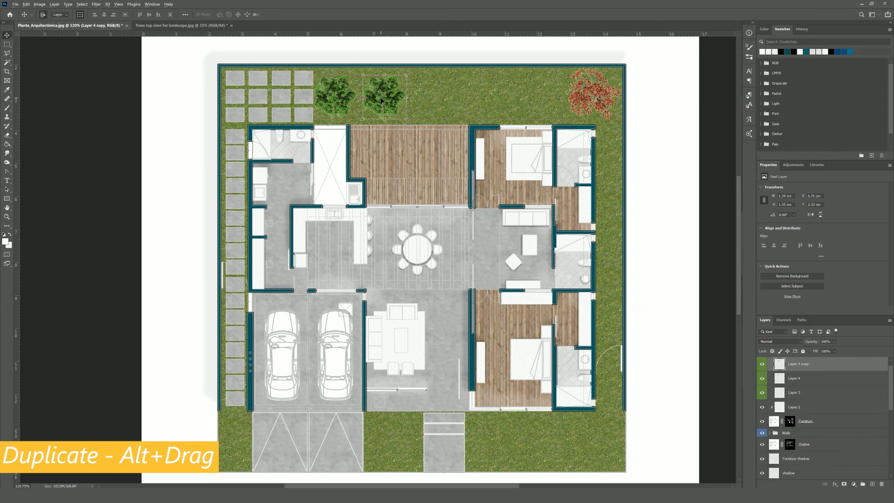
# Duplicate a green tree above the upper bedroom, and move the first copy behind the orange tree, scaled to about 75%
pyautogui.moveTo(393, 101); pyautogui.dragTo(493, 102)
pyautogui.moveTo(384, 97); pyautogui.dragTo(564, 88)
pyautogui.hotkey('ctrl', '[')
pyautogui.hotkey('ctrl', '[')
pyautogui.hotkey('ctrl', 't')
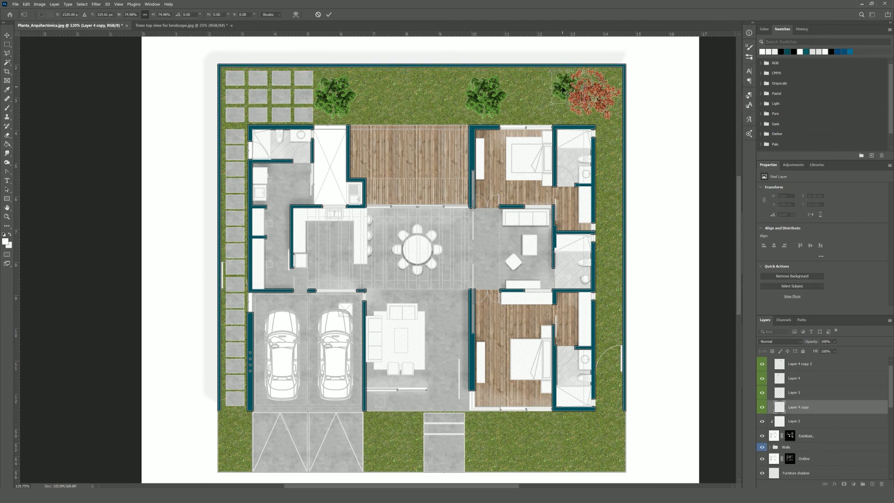
pyautogui.press('Return')
# Add a green tree behind the orange tree's lower right side and another above the upper bedroom, rotated about -12°
pyautogui.moveTo(572, 122); pyautogui.dragTo(616, 131)
pyautogui.moveTo(490, 100); pyautogui.dragTo(550, 119)
pyautogui.hotkey('ctrl', 't')
pyautogui.moveTo(538, 97); pyautogui.dragTo(559, 116)
pyautogui.press('Return')
pyautogui.hotkey('ctrl', 't')
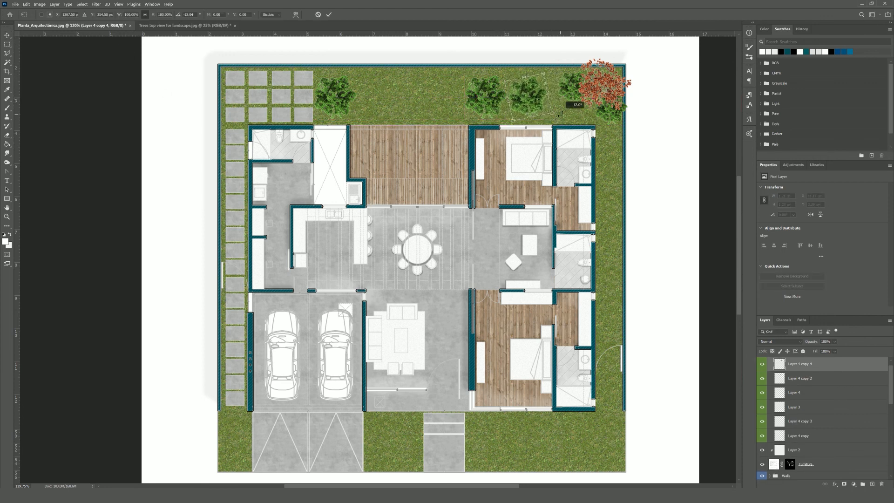
pyautogui.click(8, 36)
# Duplicate the corner cluster of one orange and two green trees onto the right front lawn and rotate the copy
pyautogui.click(604, 85)
pyautogui.keyDown('ctrl'); pyautogui.click(799, 421); pyautogui.keyUp('ctrl')
pyautogui.keyDown('ctrl'); pyautogui.click(798, 435); pyautogui.keyUp('ctrl')
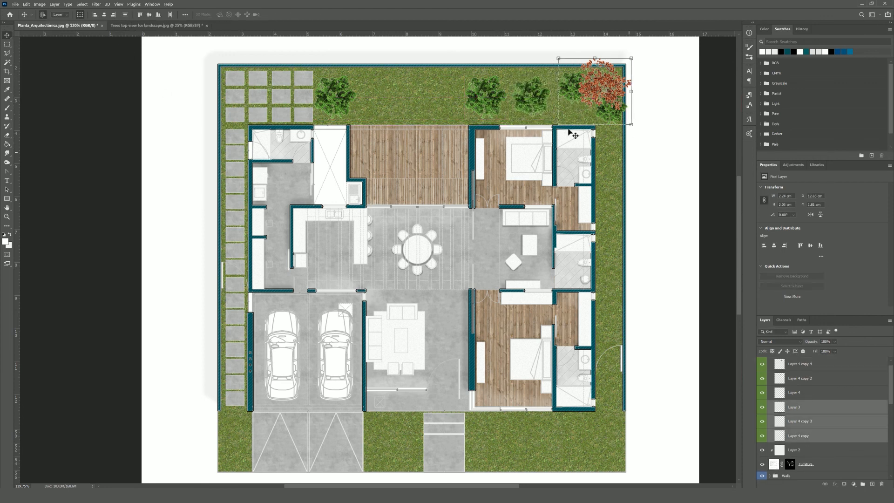
pyautogui.scroll(-2, 624, 139)
pyautogui.moveTo(603, 71); pyautogui.dragTo(563, 419)
pyautogui.hotkey('ctrl', 't')
pyautogui.moveTo(595, 450); pyautogui.dragTo(469, 387)
pyautogui.moveTo(564, 422); pyautogui.dragTo(567, 423)
pyautogui.press('Return')
# Copy an orange tree between driveway and entrance walkway, and a green tree onto the left front strip, scaled down
pyautogui.click(605, 57)
pyautogui.moveTo(605, 57); pyautogui.dragTo(393, 416)
pyautogui.moveTo(344, 76); pyautogui.dragTo(245, 417)
pyautogui.hotkey('ctrl', 't')
pyautogui.moveTo(260, 432); pyautogui.dragTo(245, 418)
pyautogui.moveTo(234, 407)
pyautogui.mouseDown()
pyautogui.moveTo(238, 434)
pyautogui.moveTo(238, 406)
pyautogui.mouseUp()
pyautogui.press('Return')
# Duplicate the small green tree on the left front strip and arrange the two copies one above the other
pyautogui.keyDown('shift'); pyautogui.click(238, 405); pyautogui.keyUp('shift')
pyautogui.hotkey('ctrl', 't')
pyautogui.click(129, 398)
pyautogui.click(240, 426)
pyautogui.click(240, 403)
pyautogui.click(245, 432)
pyautogui.click(240, 406)
# Rotate the orange tree between the driveway and walkway, nudge it into place, and apply the transform
pyautogui.click(399, 420)
pyautogui.moveTo(423, 442); pyautogui.dragTo(413, 450)
pyautogui.moveTo(399, 421); pyautogui.dragTo(396, 419)
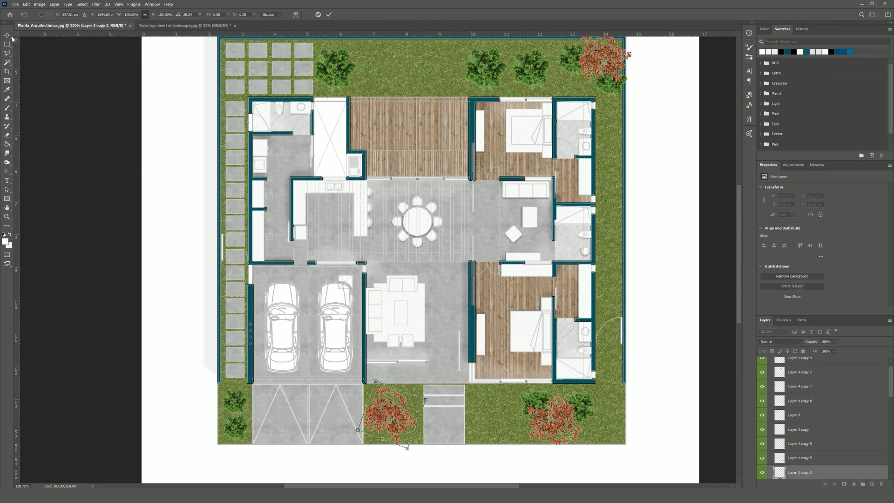
pyautogui.press('Return')
pyautogui.click(555, 418)
# Remove one of the two green trees above the upper bedroom and reposition the remaining trees on the upper lawn
pyautogui.scroll(1, 512, 102)
pyautogui.click(486, 91)
pyautogui.moveTo(527, 89); pyautogui.dragTo(531, 82)
pyautogui.moveTo(332, 89); pyautogui.dragTo(331, 86)
# Collapse the trees group and add a Hue/Saturation adjustment layer directly above it
pyautogui.scroll(1, 771, 369)
pyautogui.click(770, 361)
pyautogui.click(826, 389)
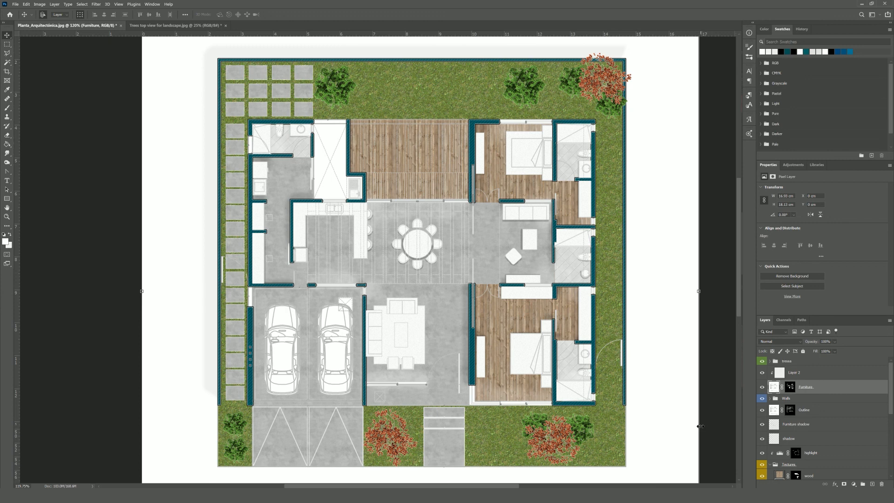
pyautogui.click(793, 164)
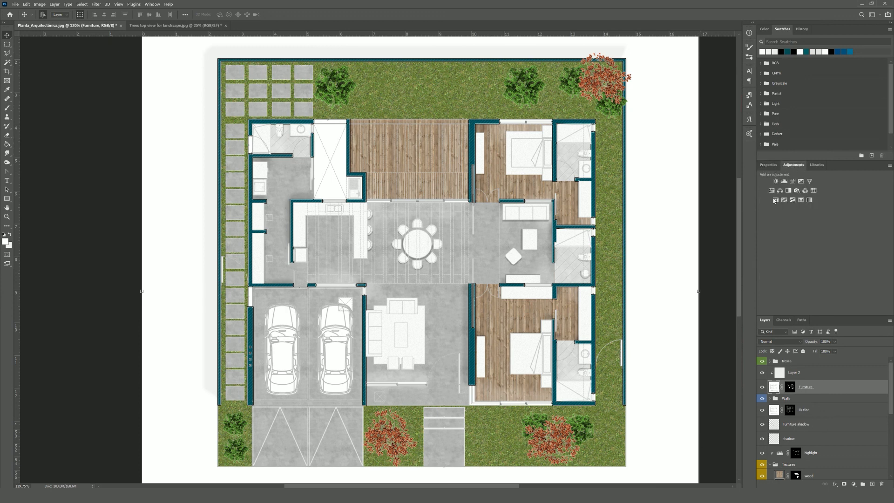
pyautogui.click(771, 190)
pyautogui.moveTo(830, 389); pyautogui.dragTo(835, 357)
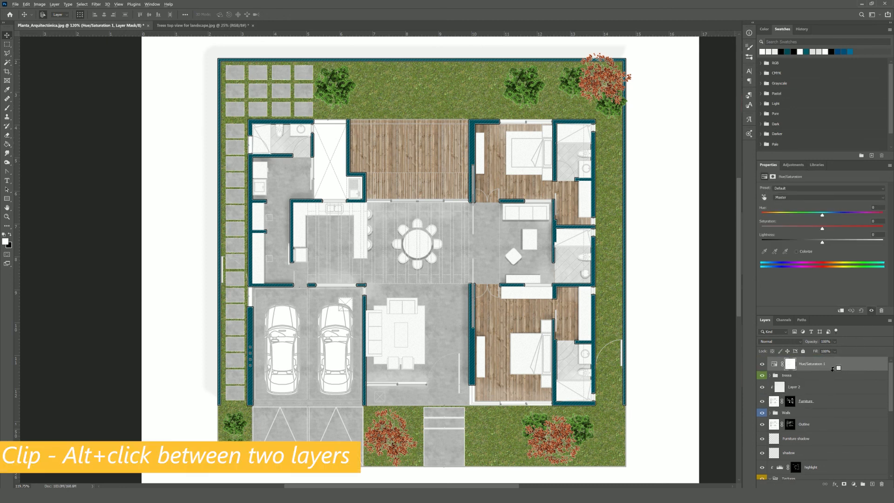
# Clip the Hue/Saturation adjustment to the trees group and adjust it to darken the trees and redden the orange foliage
pyautogui.keyDown('alt'); pyautogui.click(832, 369); pyautogui.keyUp('alt')
pyautogui.moveTo(822, 244); pyautogui.dragTo(820, 216)
pyautogui.click(837, 362)
# Select the orange tree and two green trees in the upper right corner of the garden and nudge them slightly
pyautogui.click(605, 86)
pyautogui.keyDown('shift'); pyautogui.click(612, 110); pyautogui.keyUp('shift')
pyautogui.keyDown('shift'); pyautogui.click(570, 84); pyautogui.keyUp('shift')
pyautogui.moveTo(570, 85); pyautogui.dragTo(571, 87)
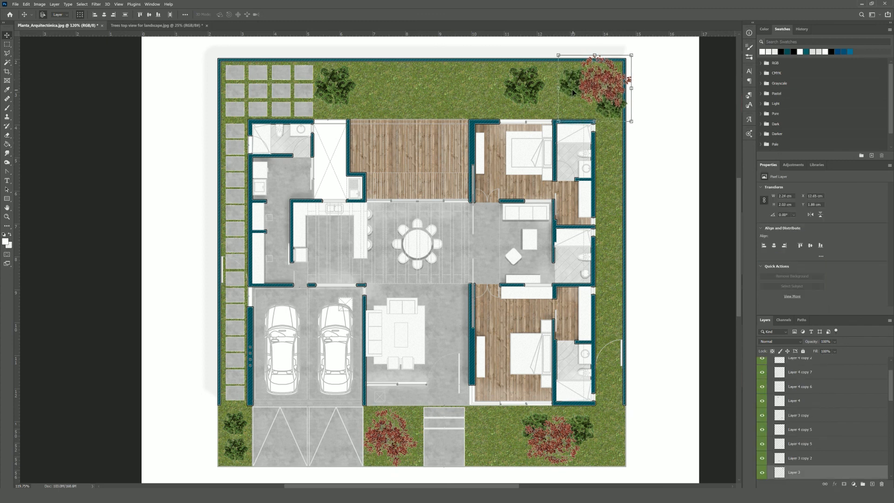
# Select the whole trees group below the Hue/Saturation adjustment
pyautogui.click(529, 89)
pyautogui.scroll(5, 842, 393)
pyautogui.click(845, 379)
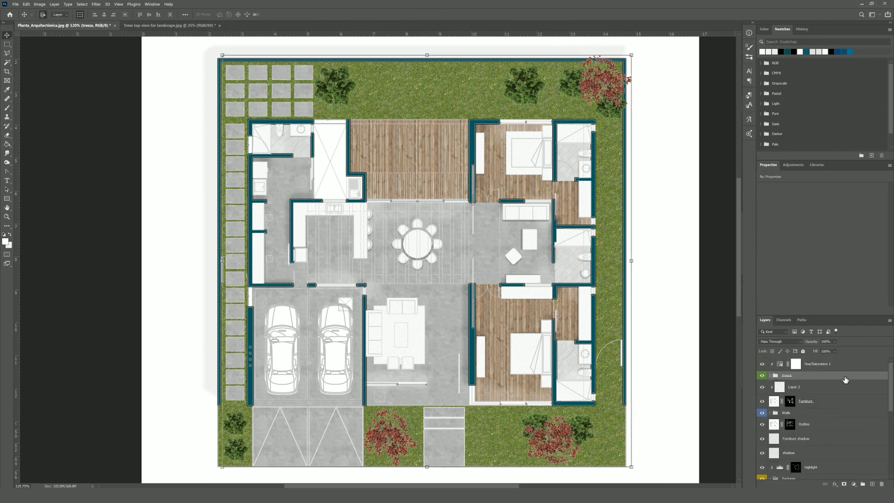